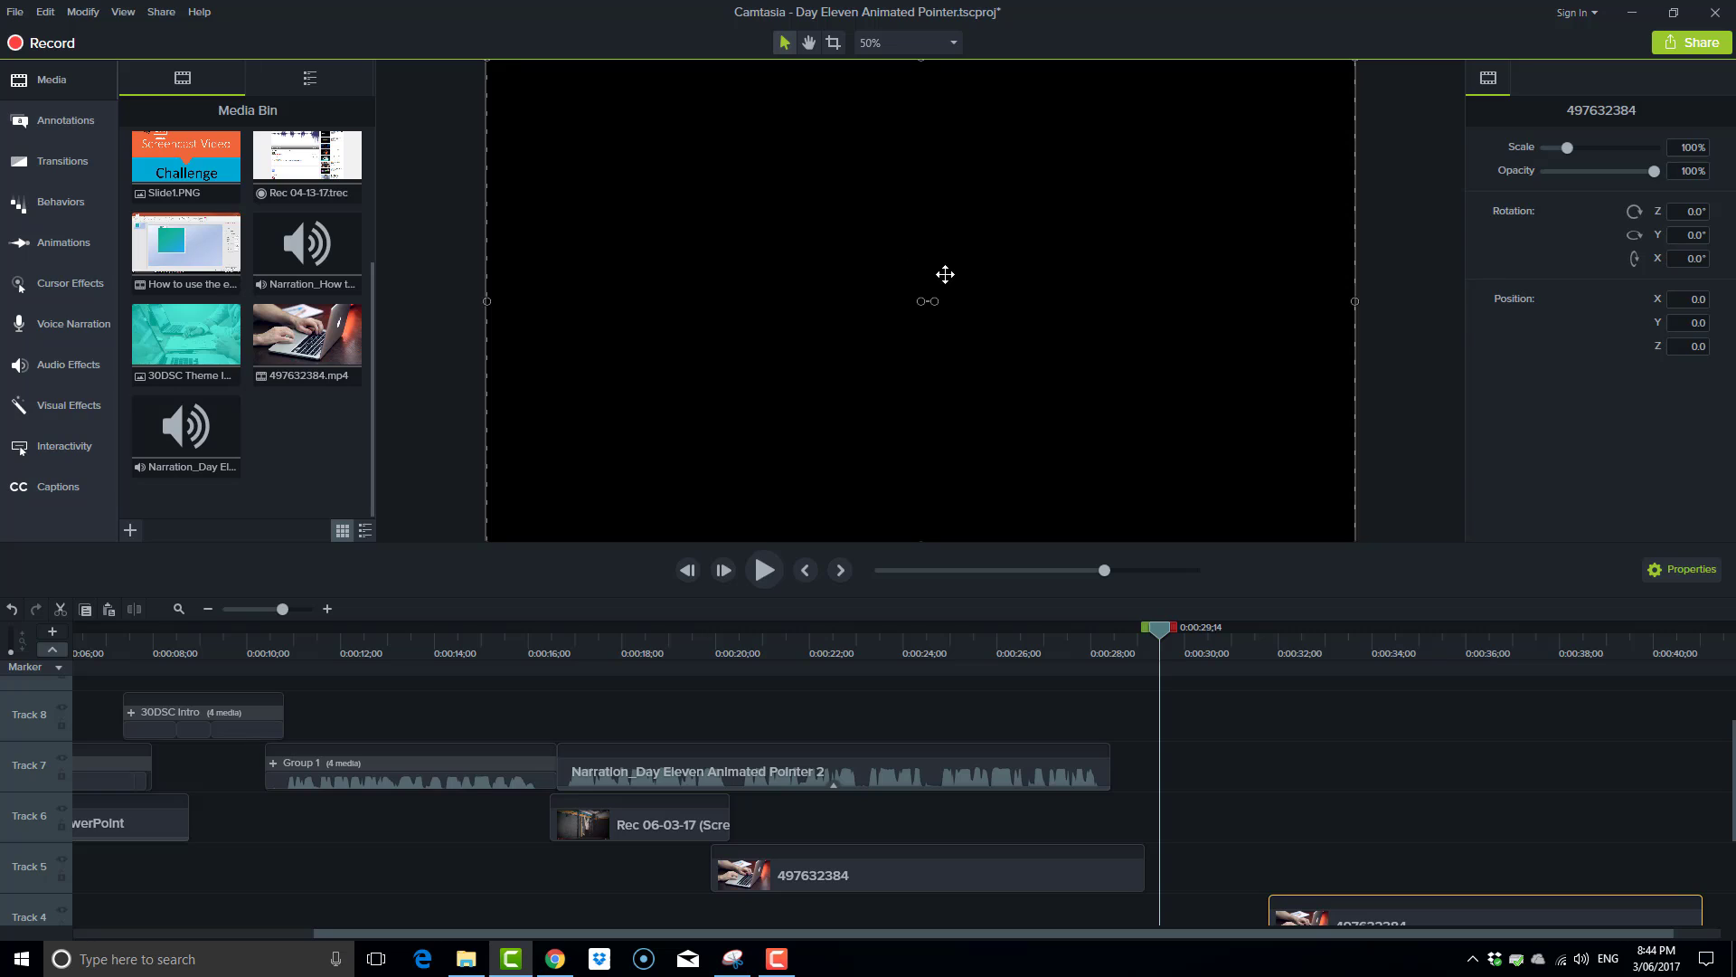
Place a Bold-style circle shape annotation on the upper middle of the canvas.
left_click(85, 123)
left_click(225, 79)
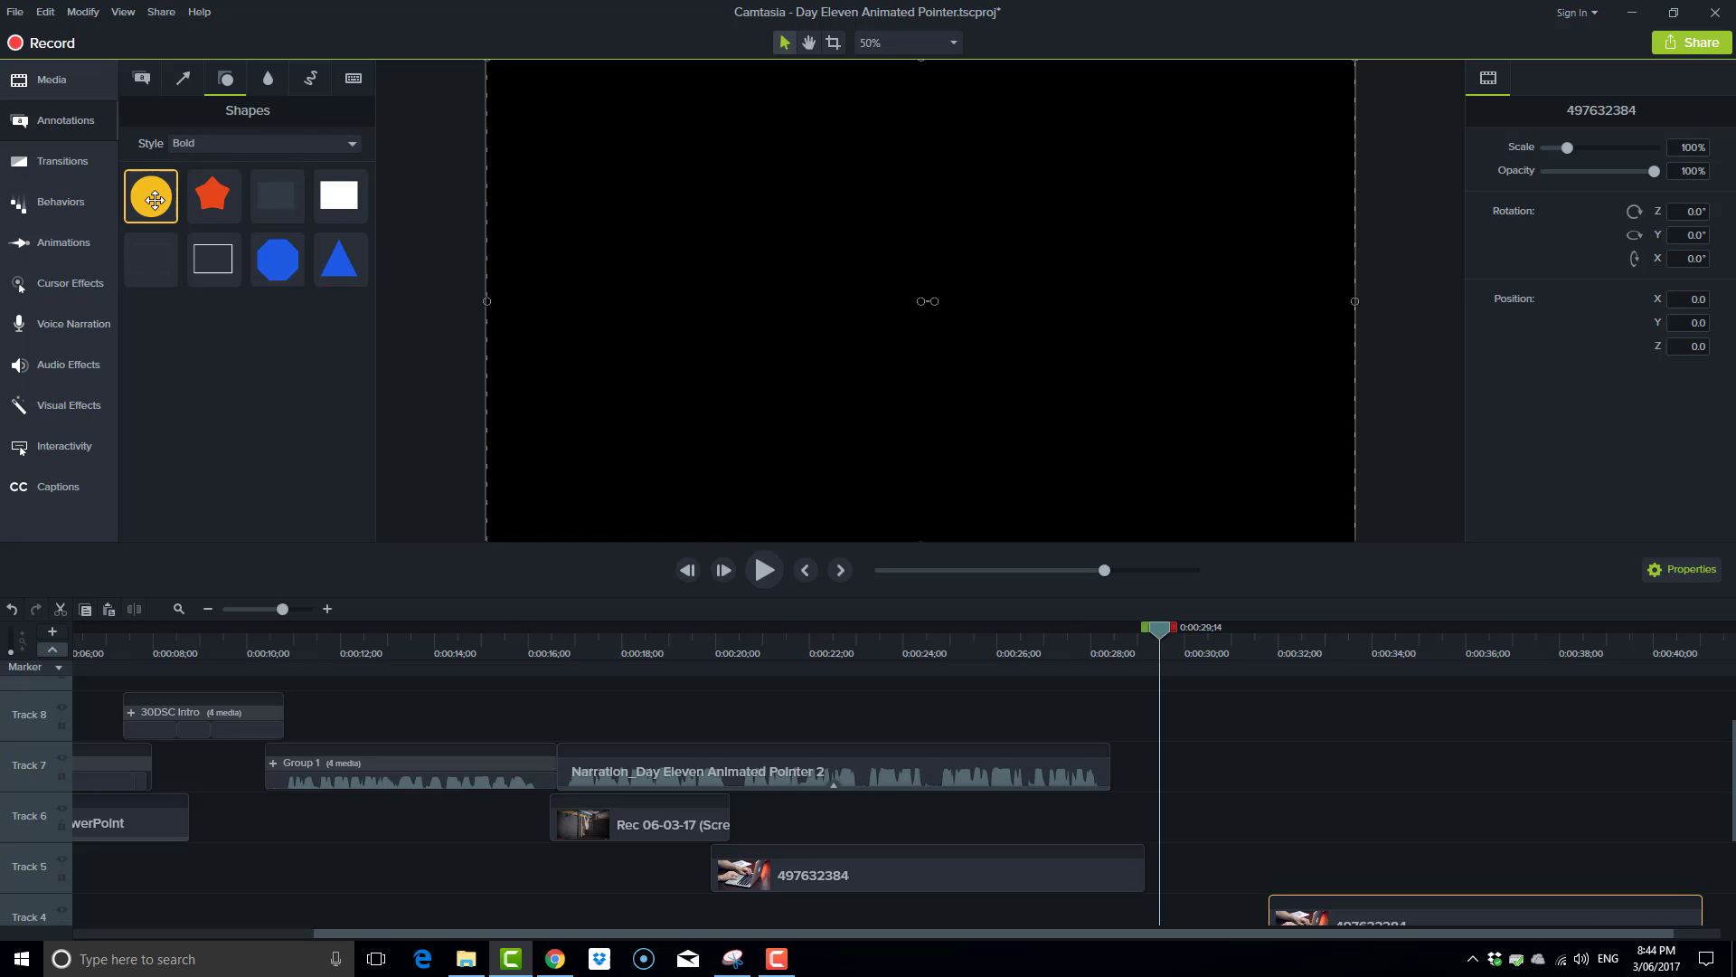
left_click_drag(155, 200, 981, 260)
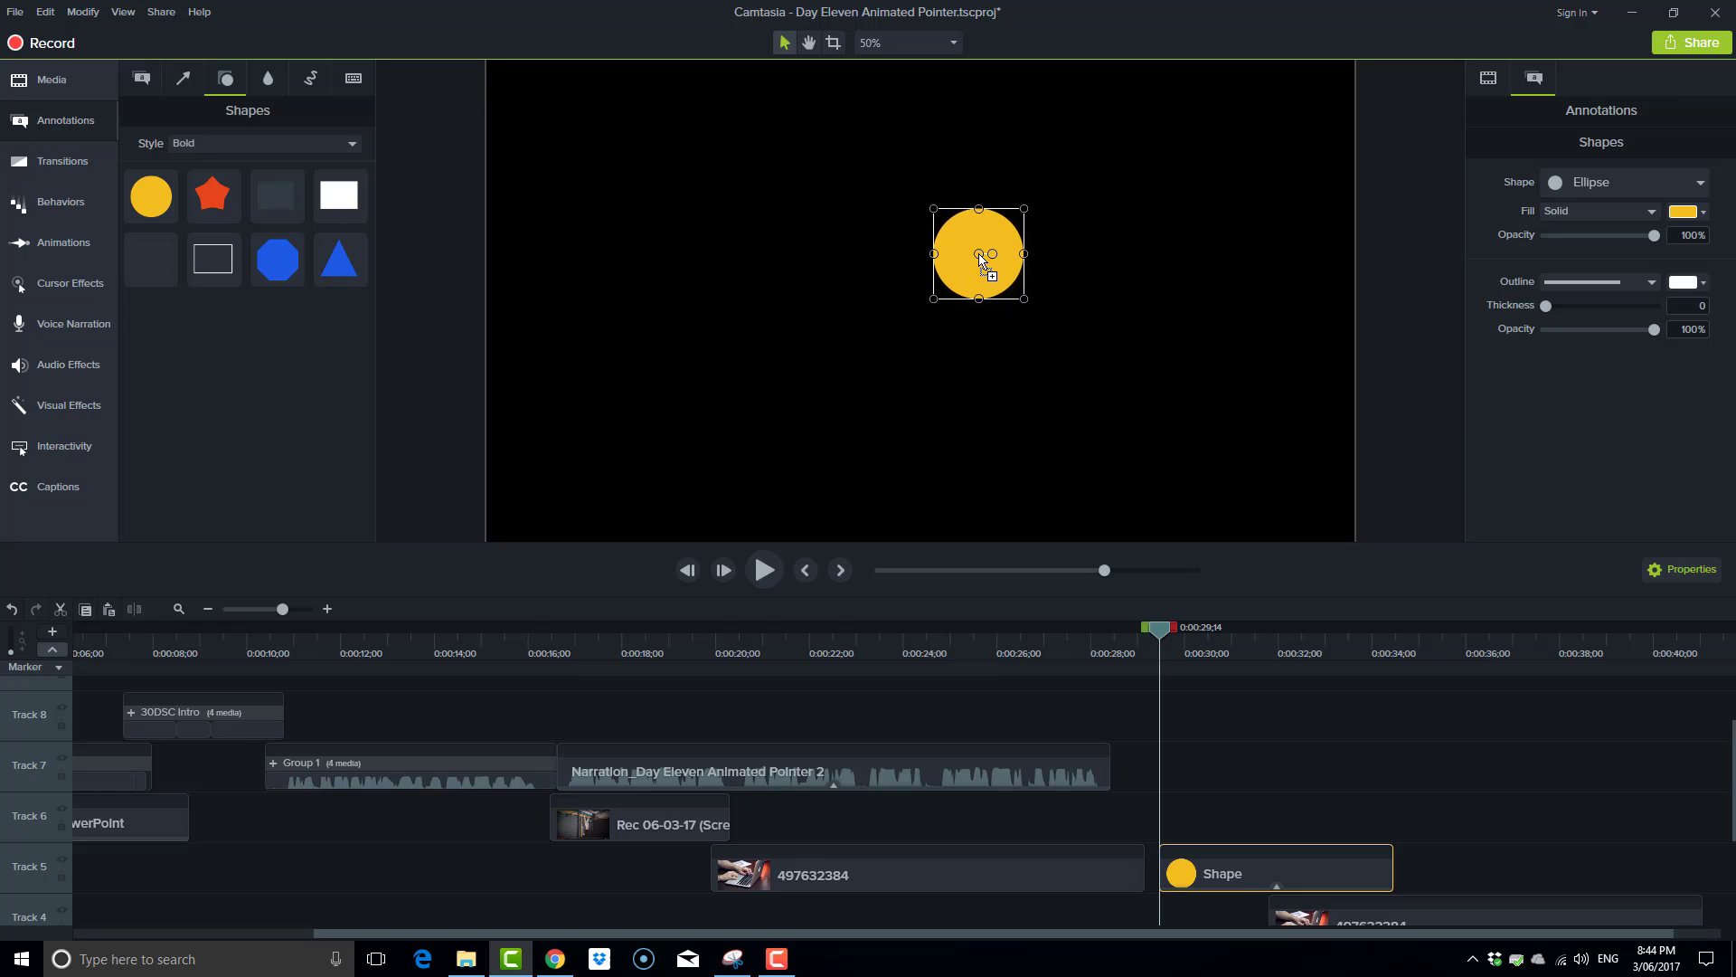
Fill the circle with solid white and shrink it to a small dot.
left_click(1706, 214)
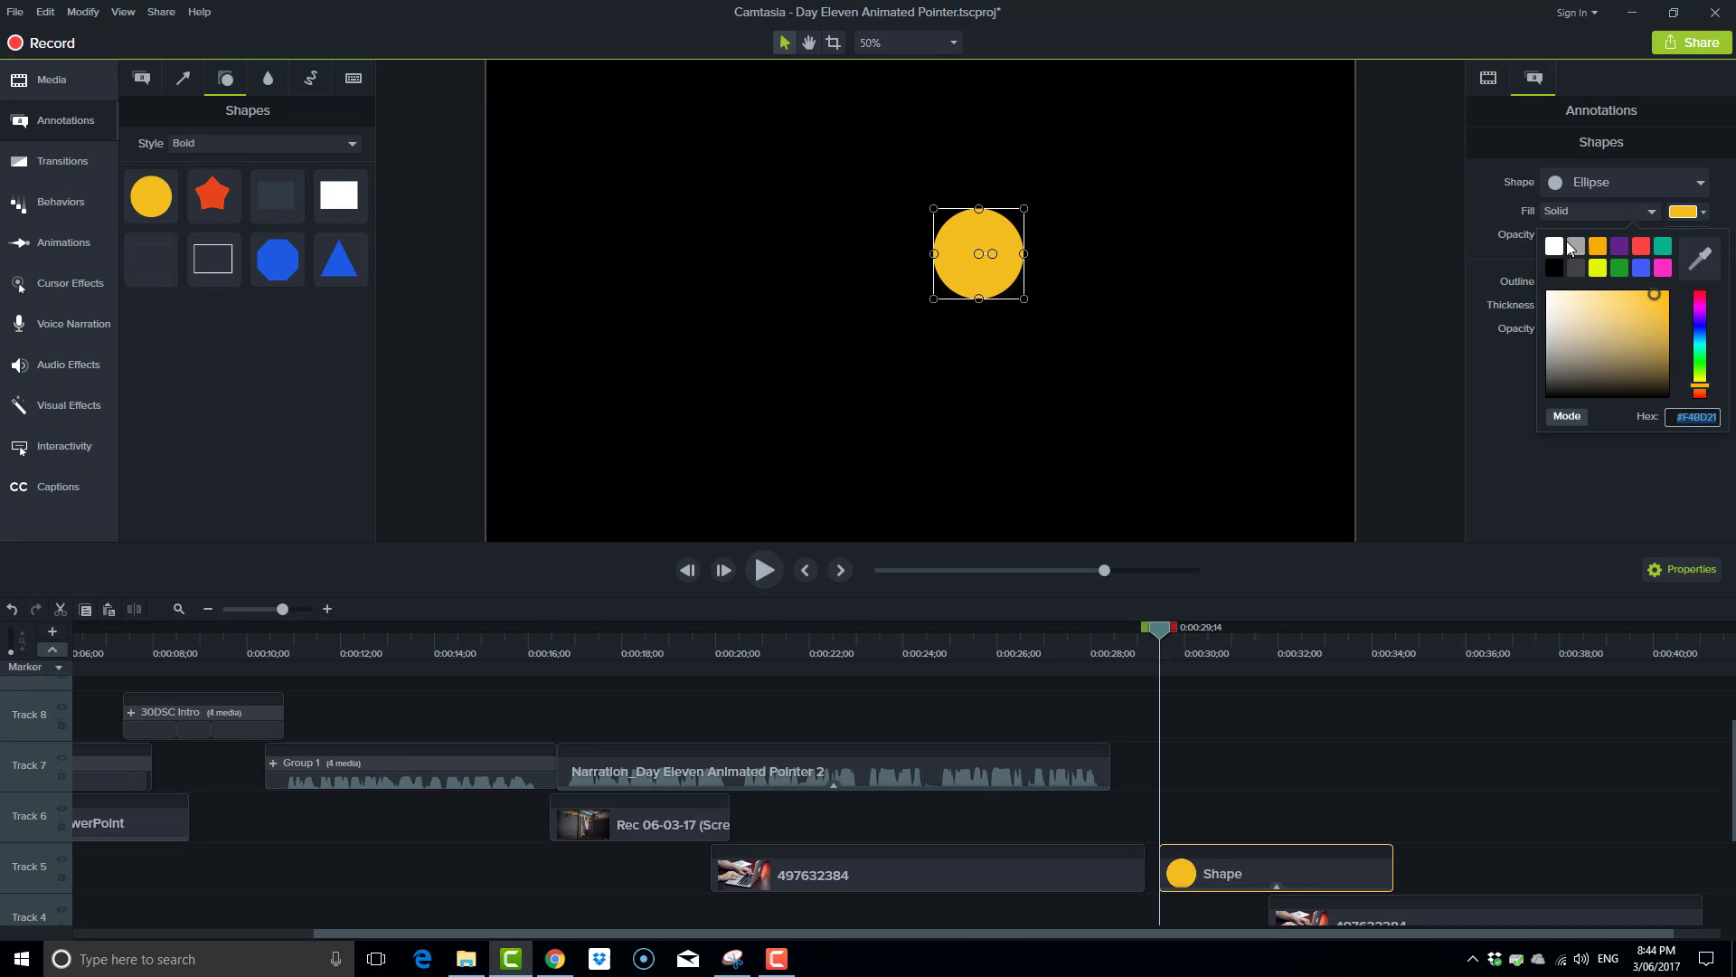
left_click(1550, 243)
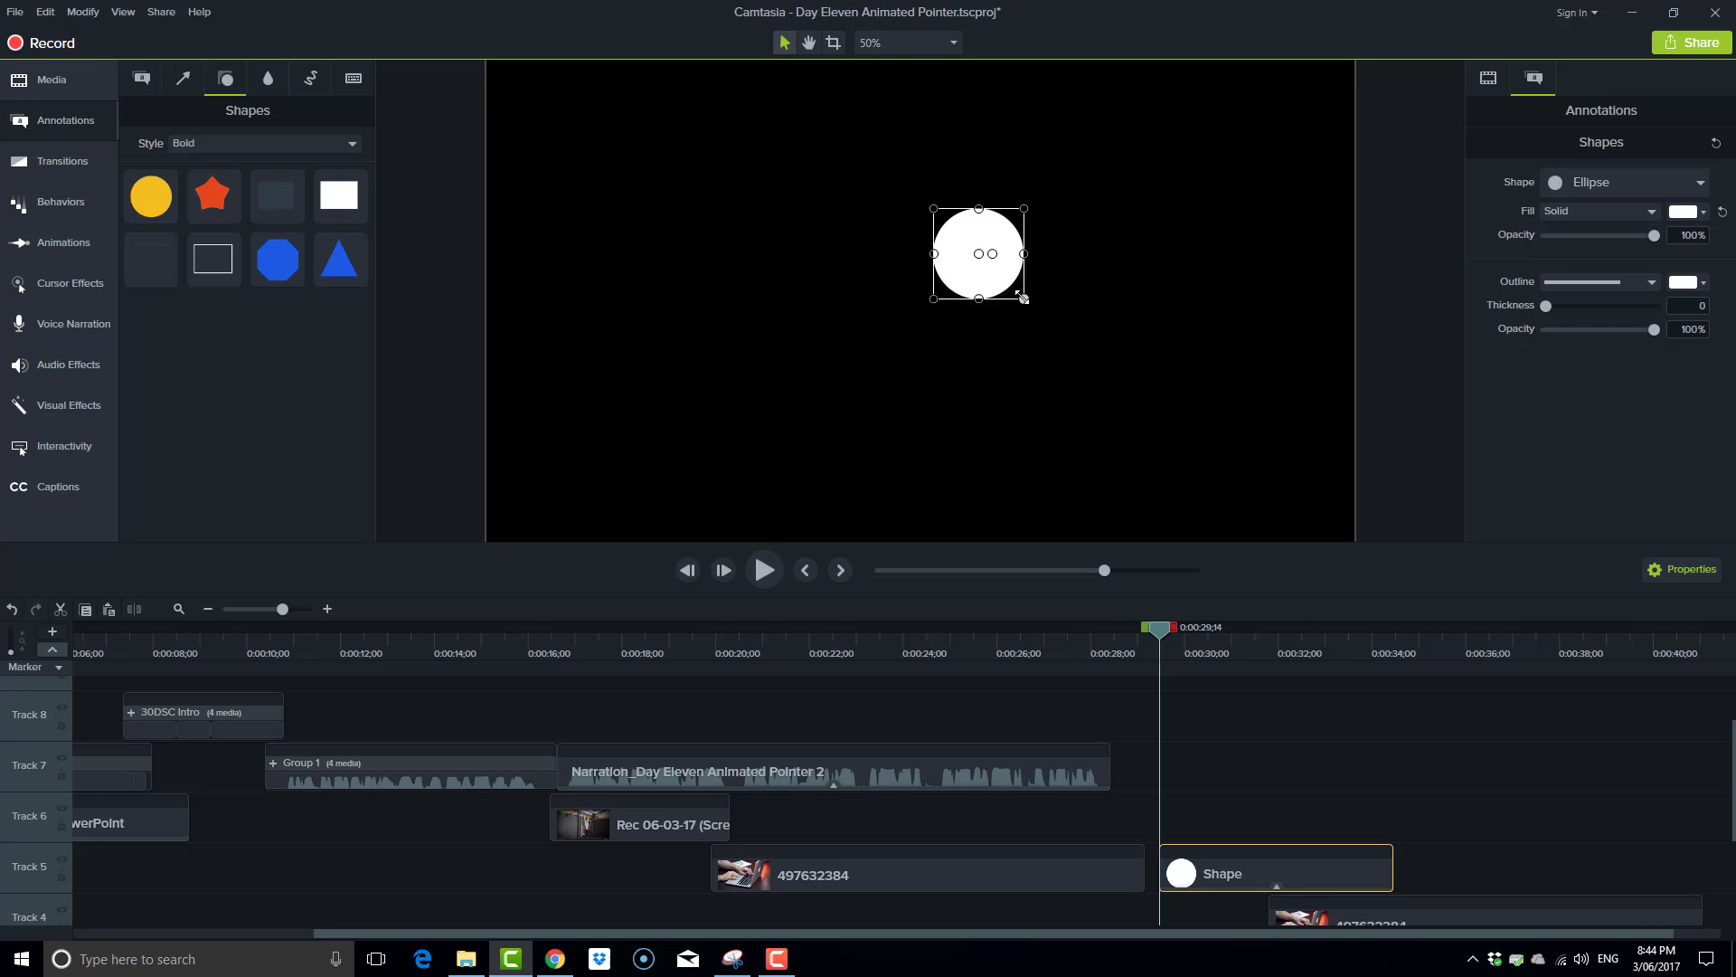
left_click_drag(1023, 299, 963, 241)
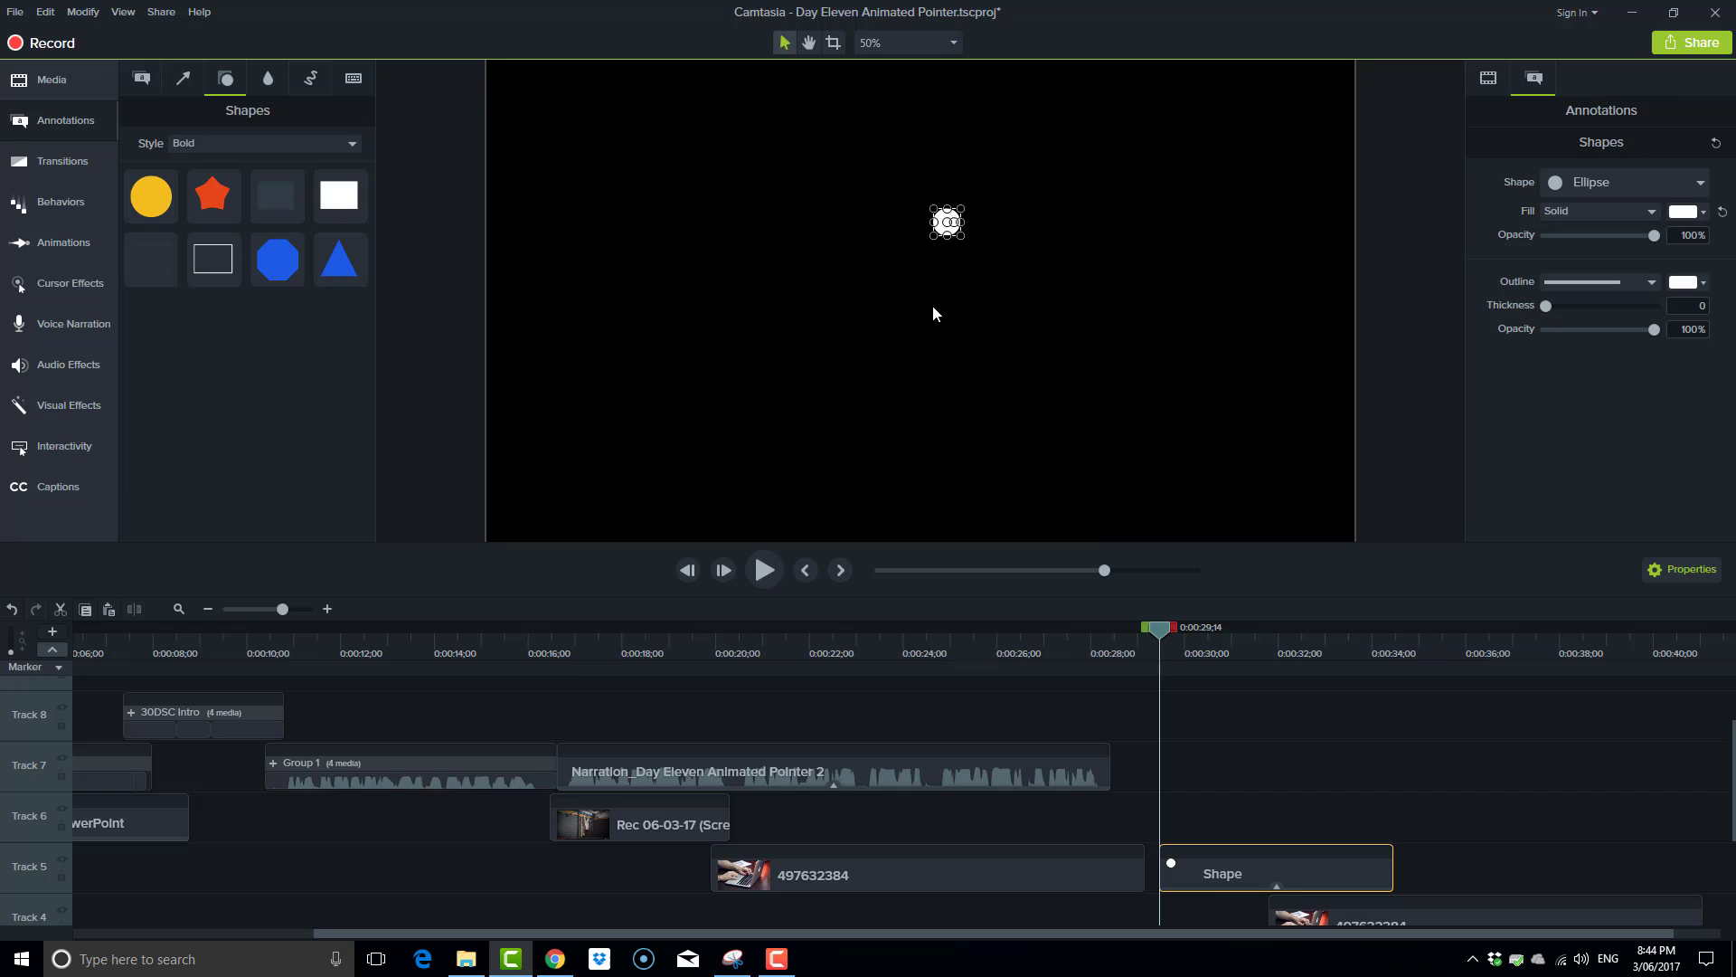
Duplicate the white dot onto Track 6 and move the 497632384 clip on Track 4 further along the timeline, past the shape clips.
key("ctrl+v")
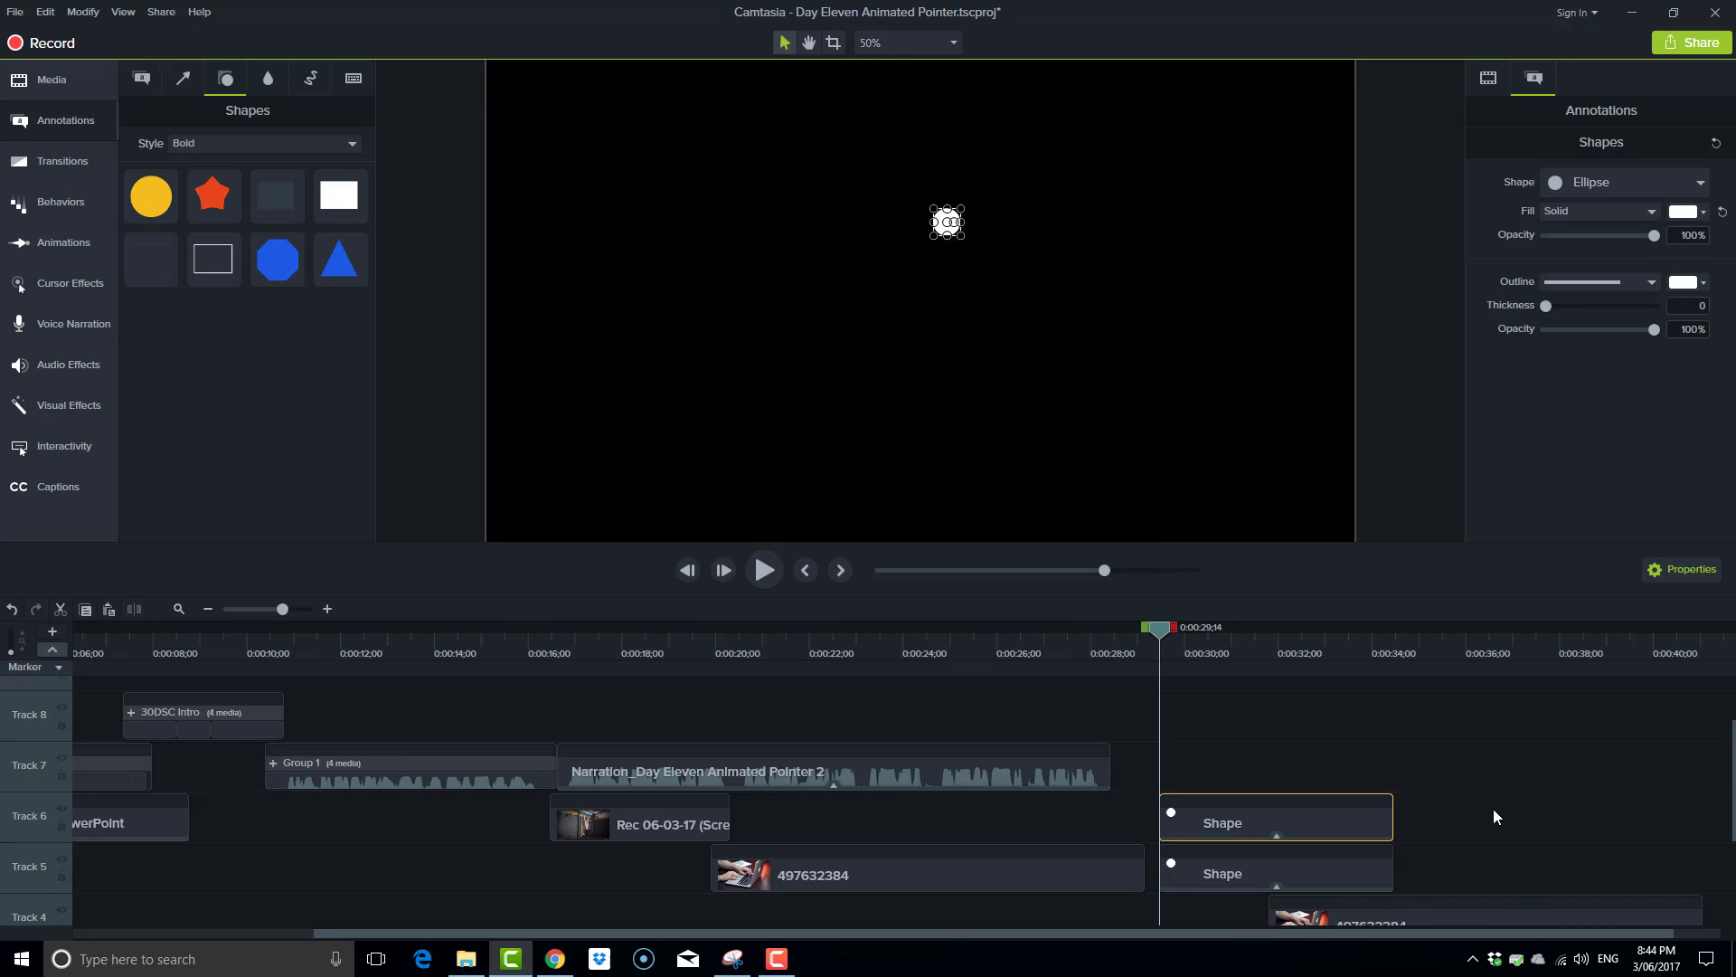
scroll(1495, 809, "down", 2)
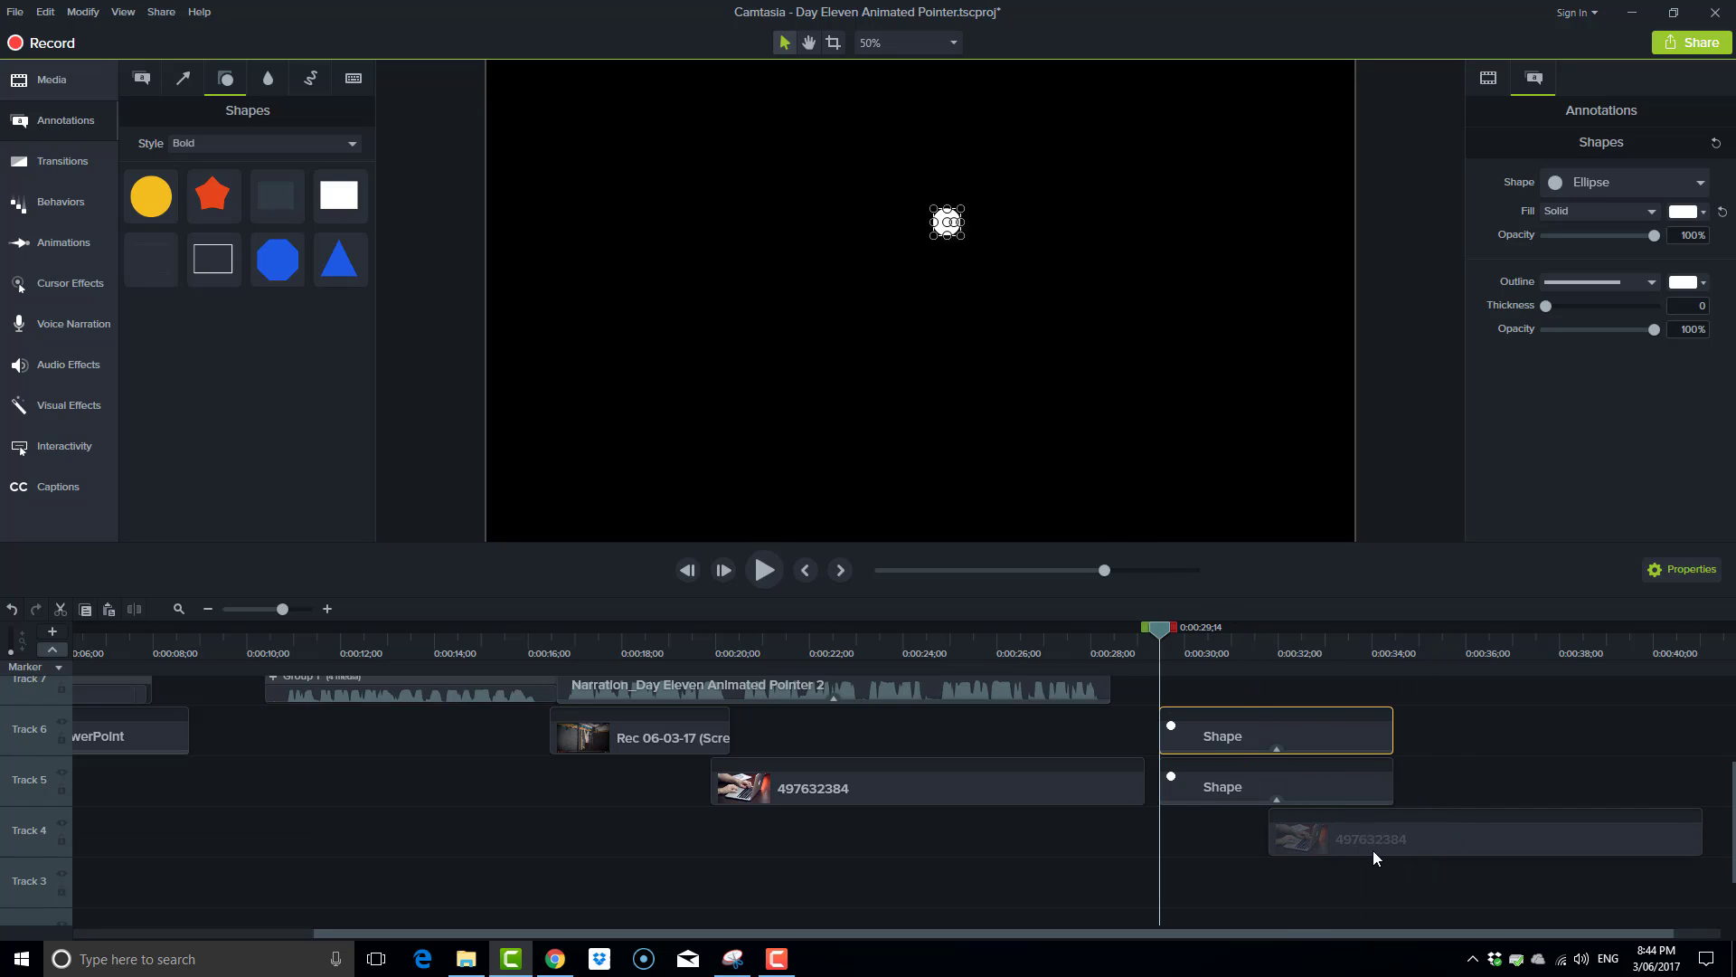
left_click_drag(1320, 841, 1635, 822)
scroll(1516, 794, "up", 1)
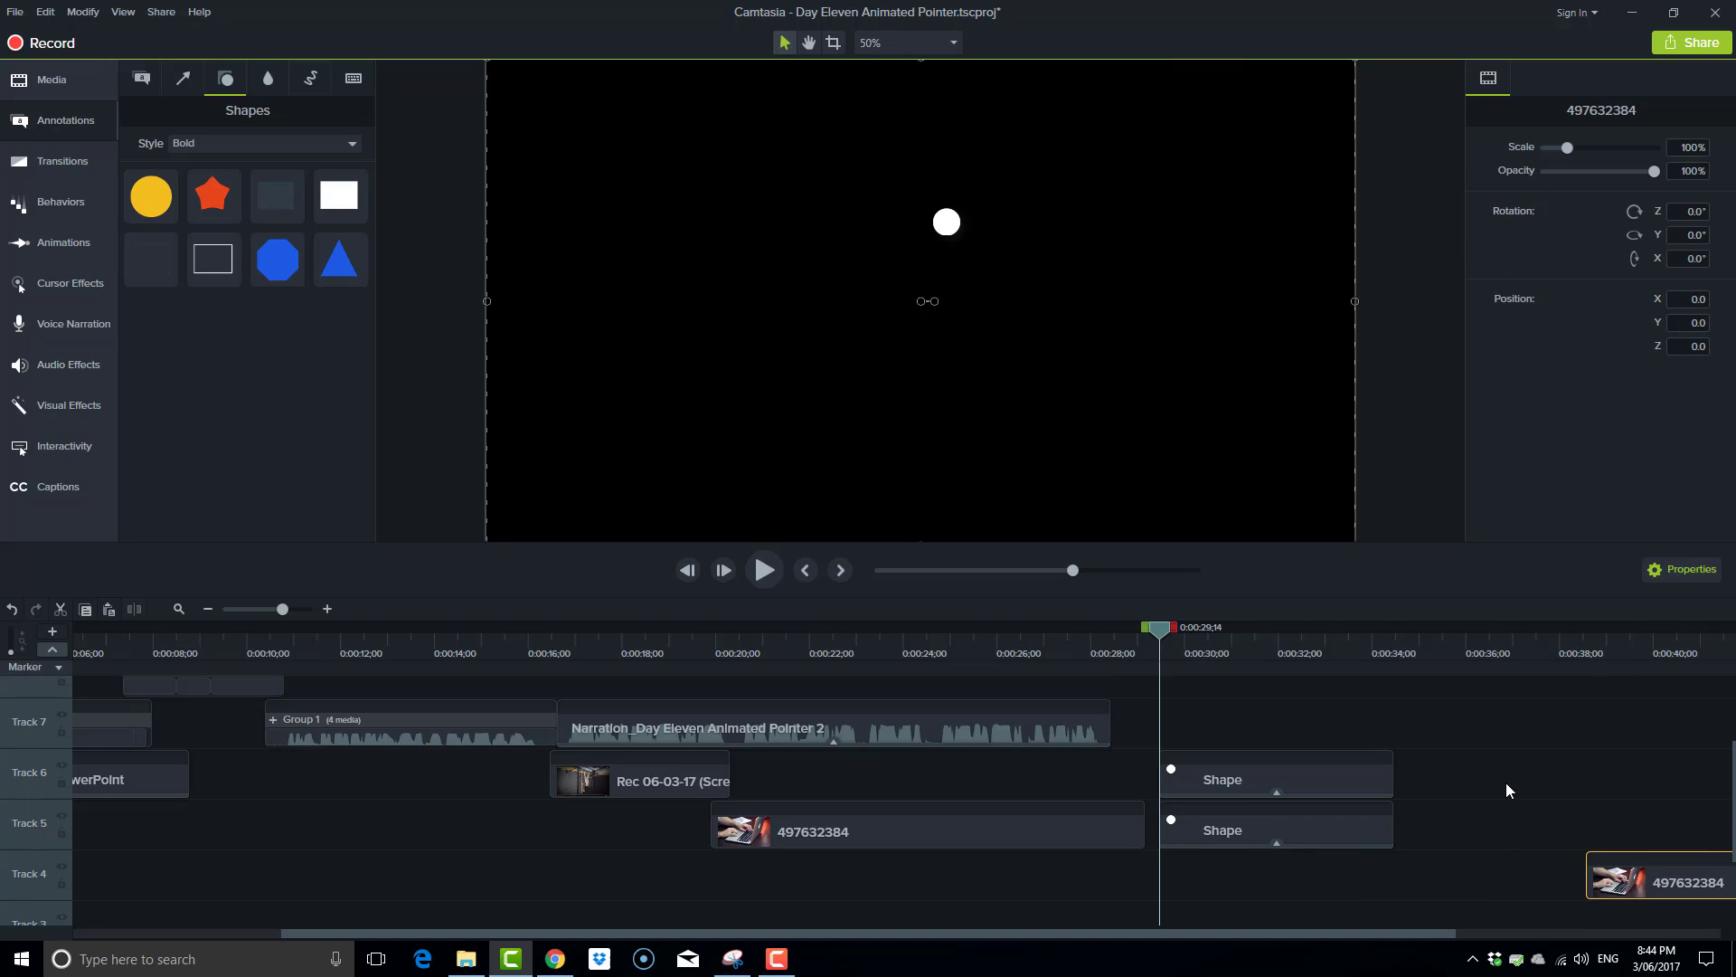
scroll(1507, 787, "up", 1)
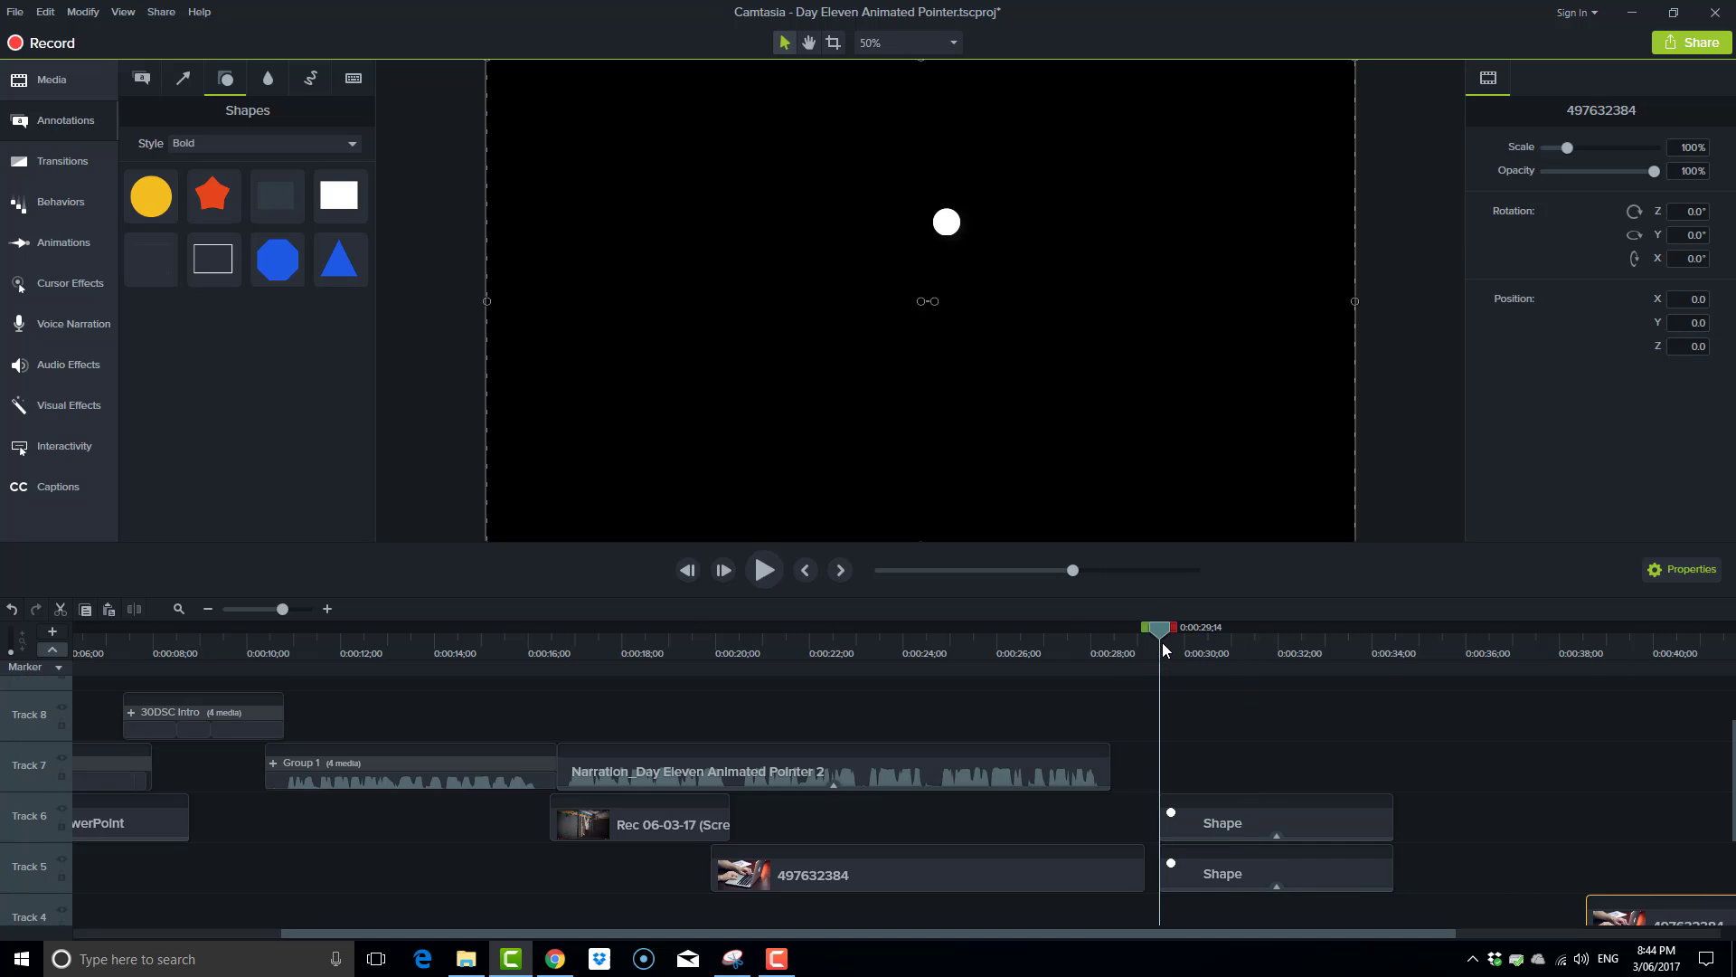
Set the playhead to 0:00:29;28 and move the duplicate dot off the original to its left on the canvas.
left_click_drag(1161, 633, 1183, 631)
left_click(947, 222)
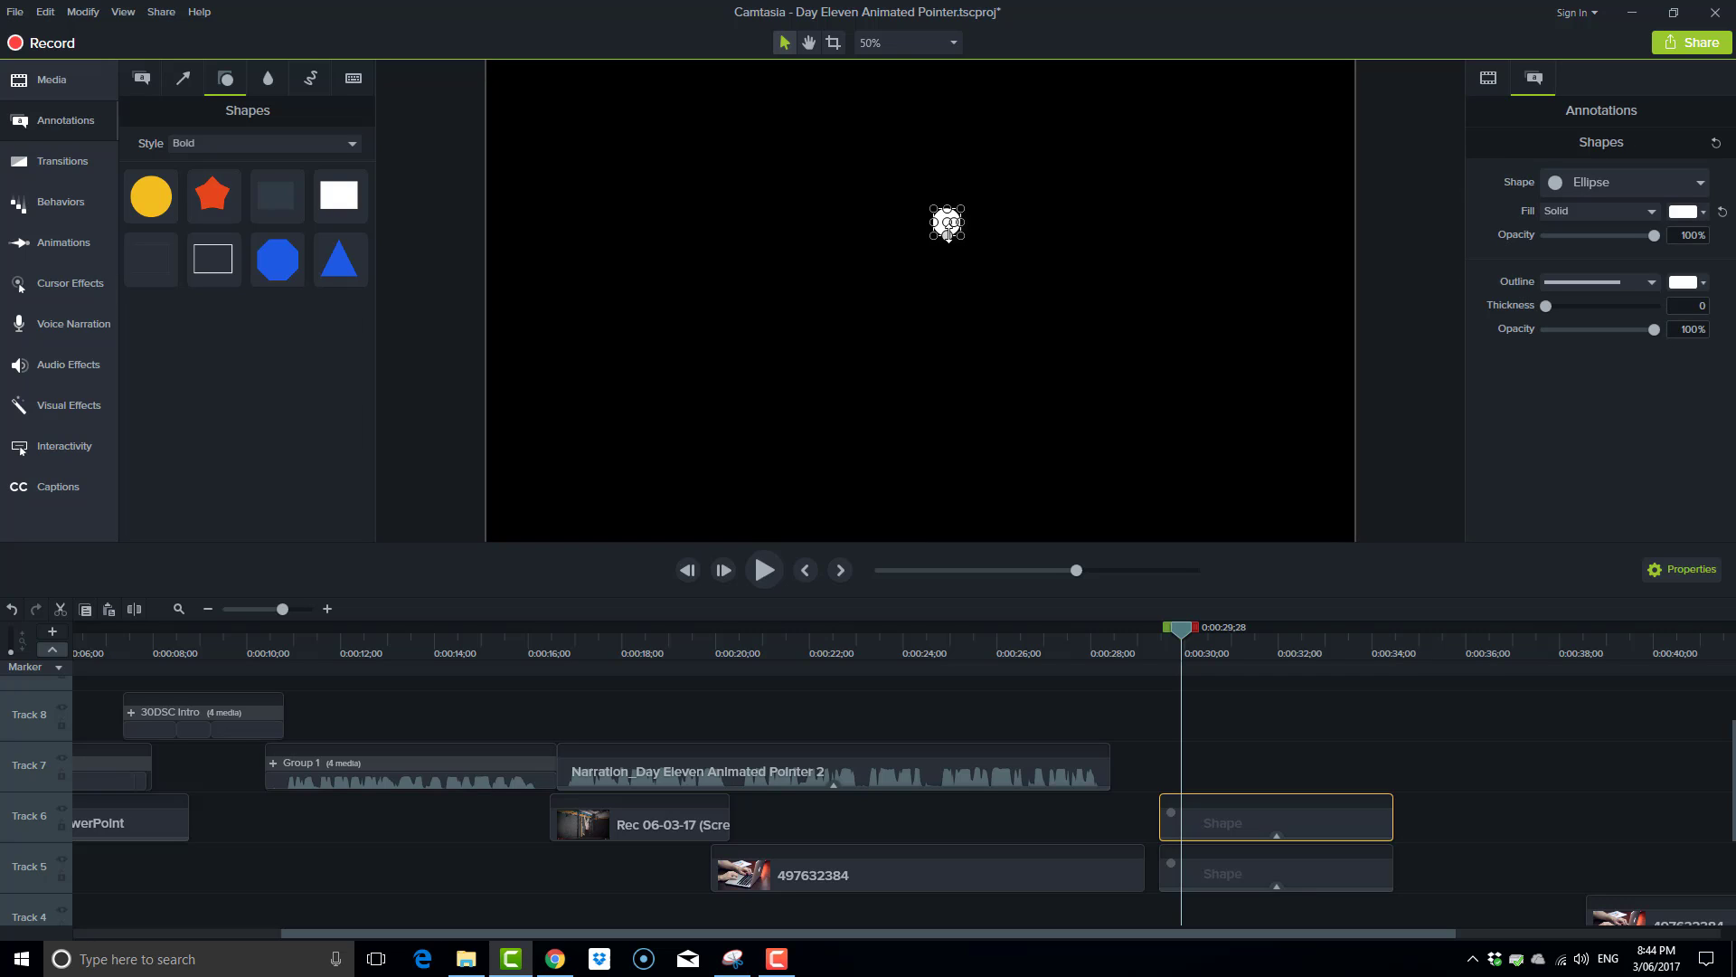
left_click_drag(940, 222, 797, 233)
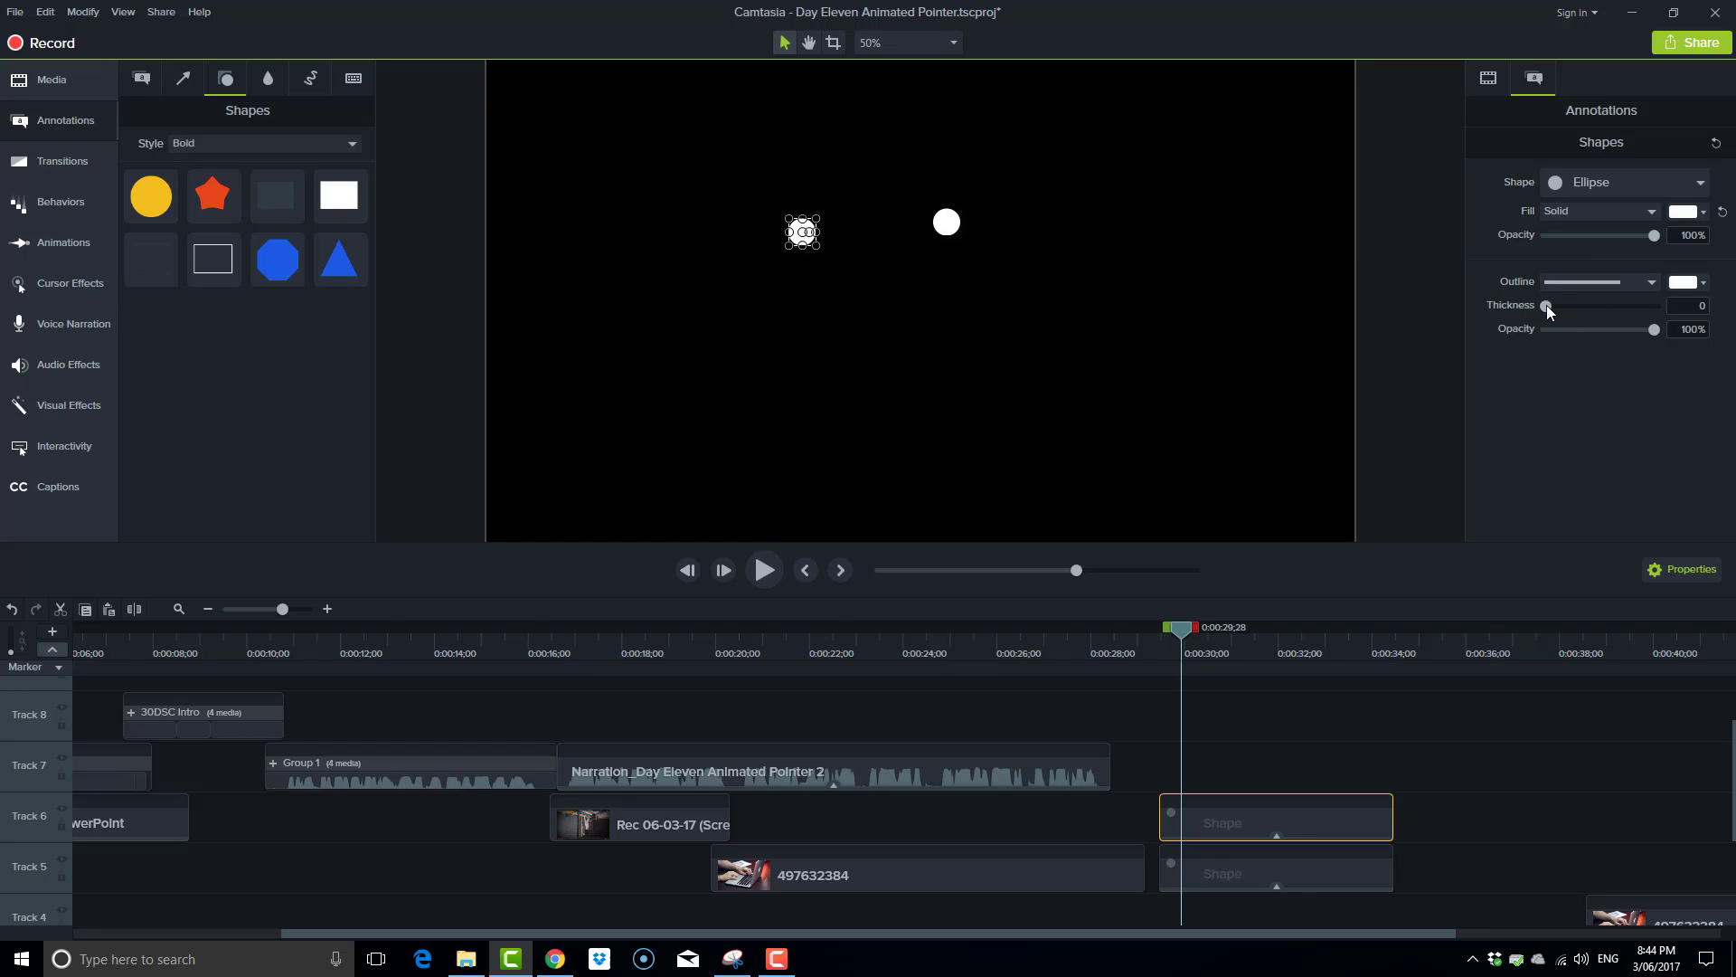
Give the duplicate circle a 42% fill opacity and an outline thickness of 6.
left_click_drag(1547, 308, 1564, 308)
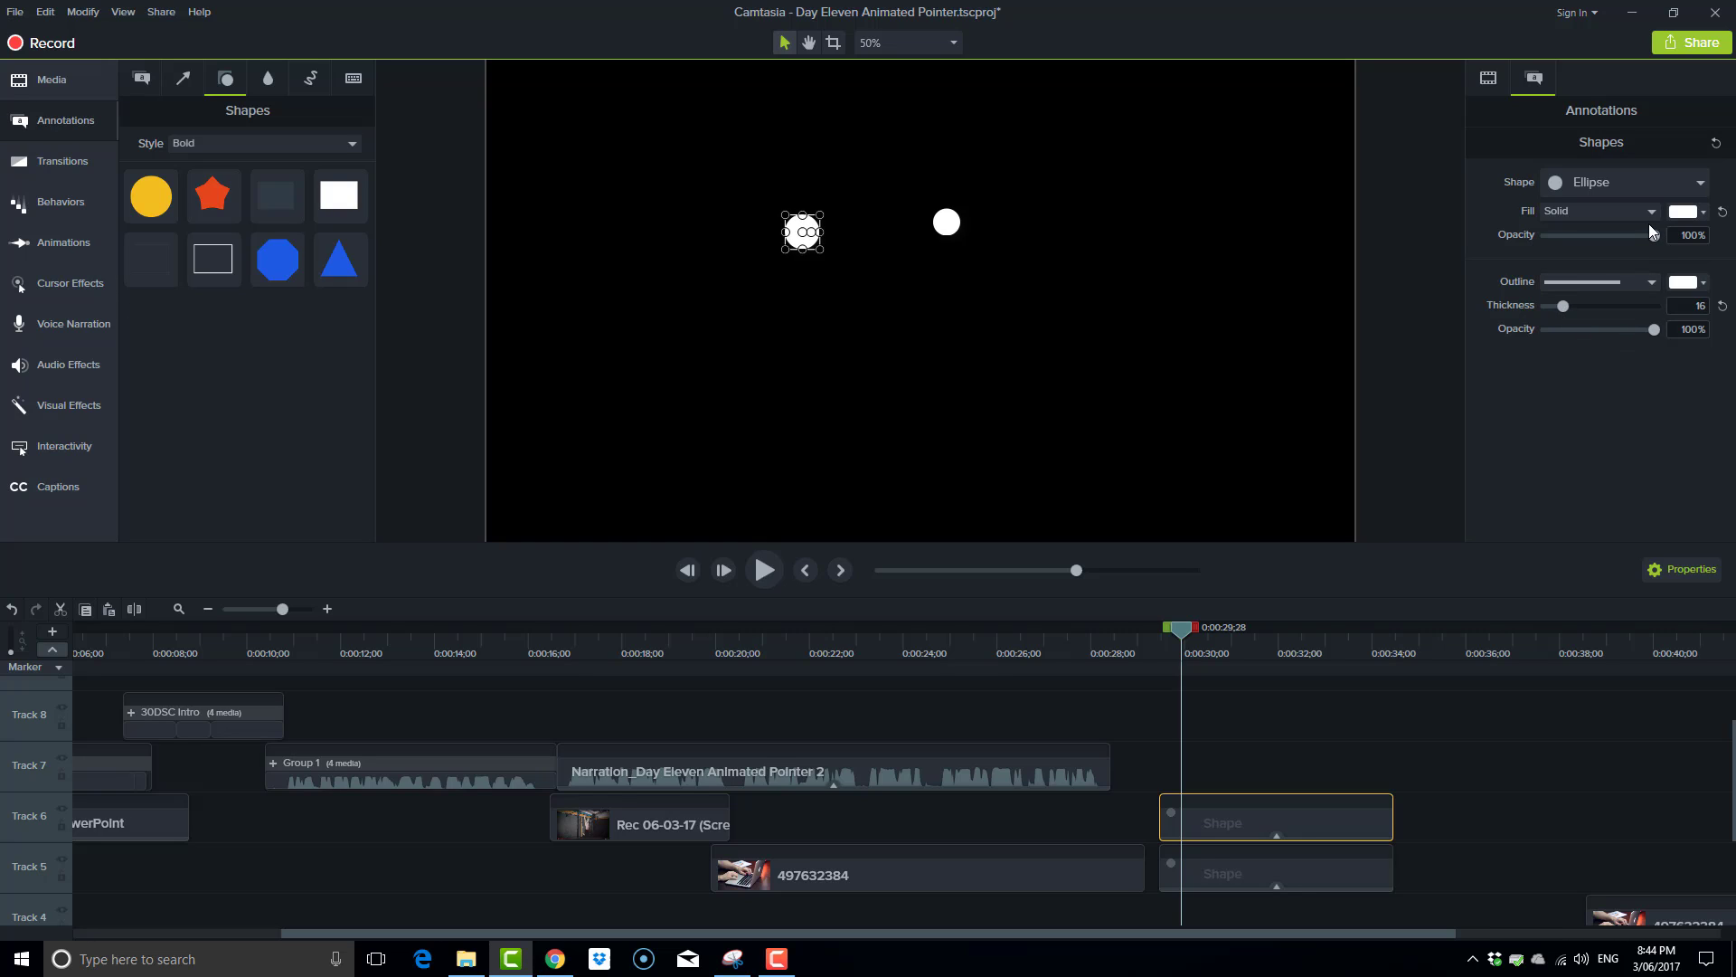
left_click(1706, 213)
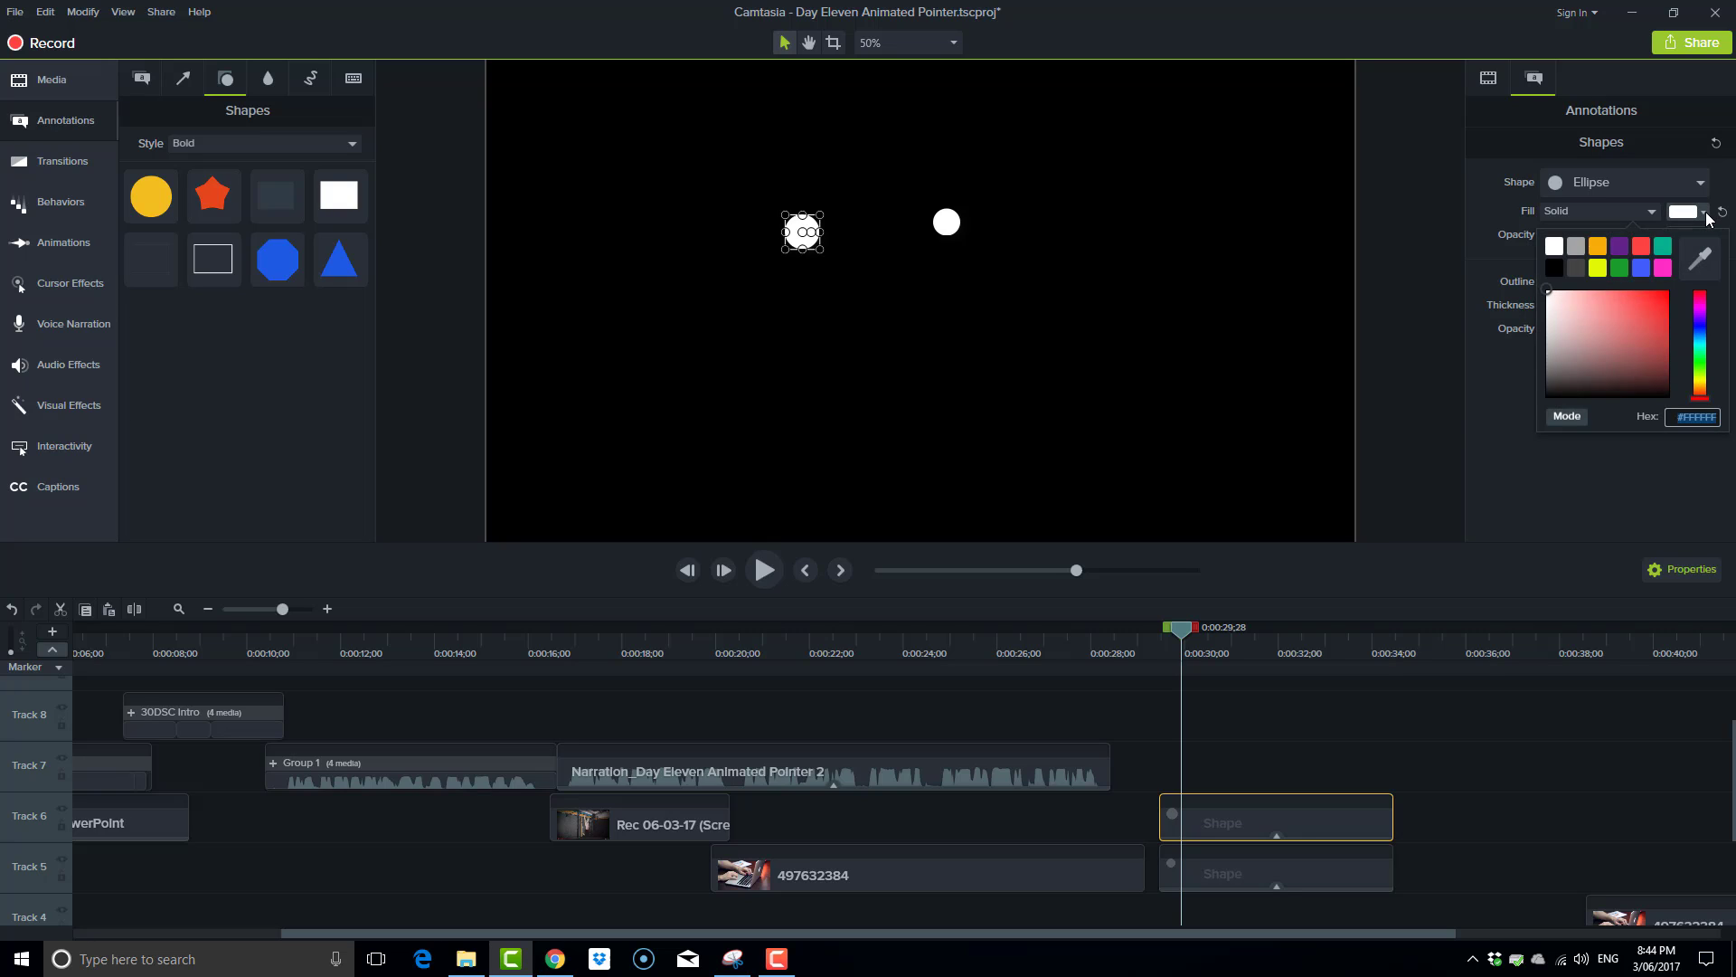
left_click(1705, 215)
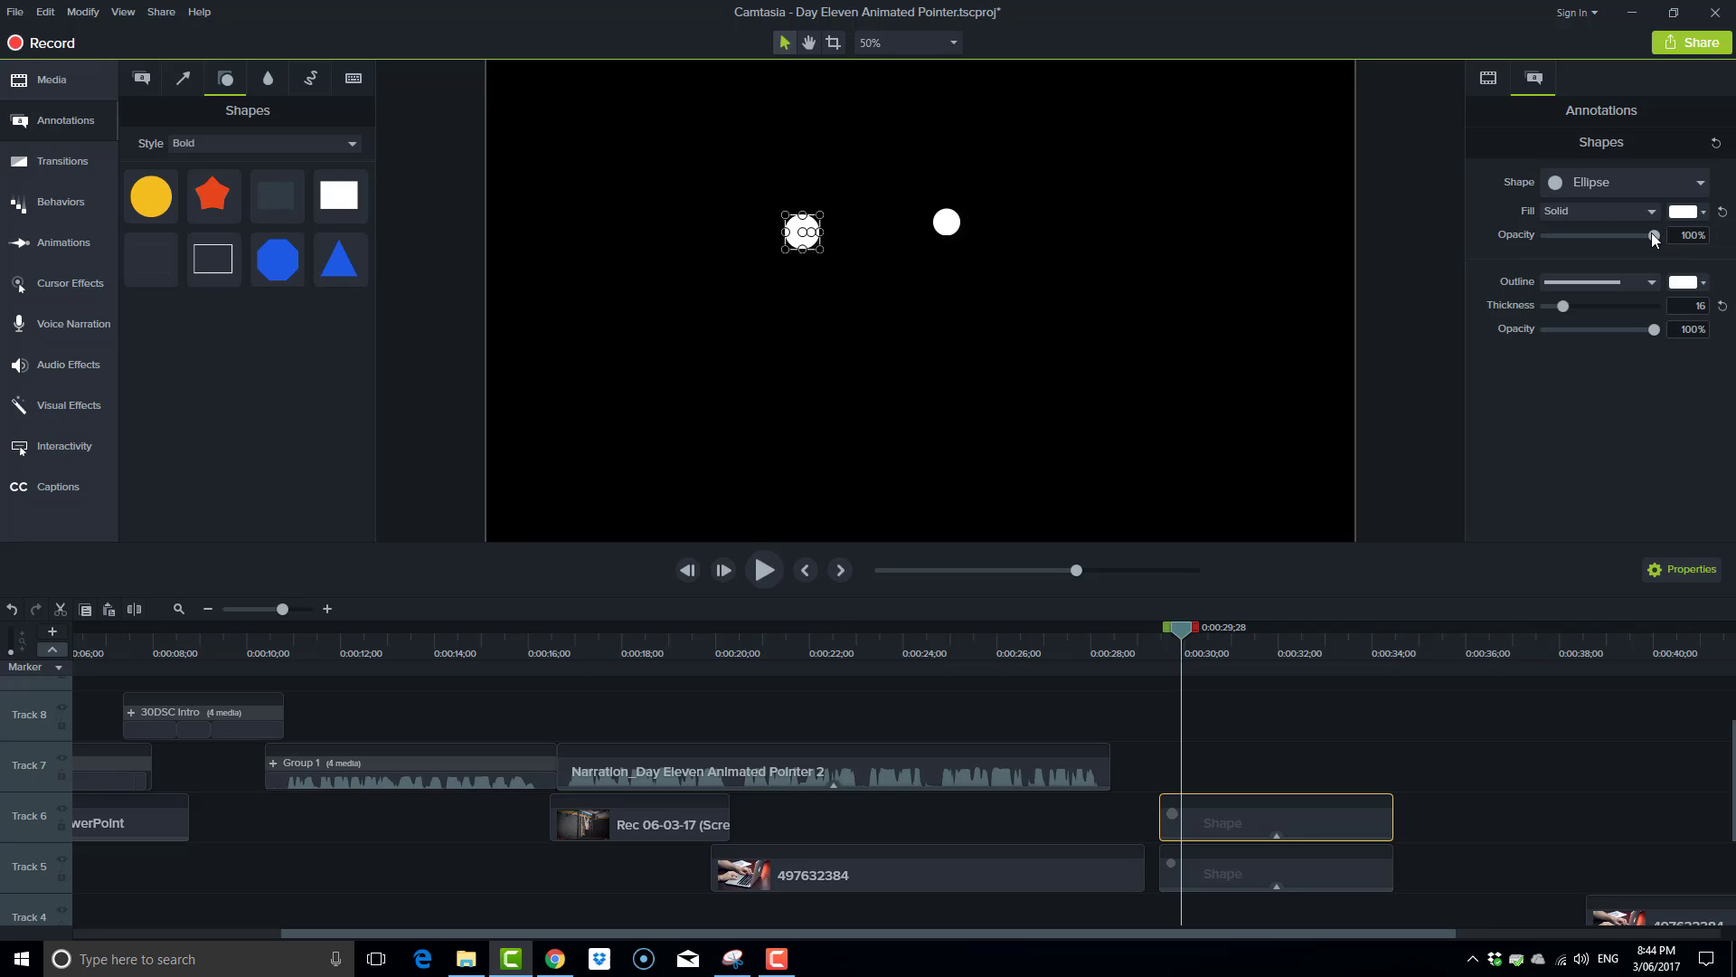
left_click_drag(1640, 233, 1590, 237)
left_click_drag(1561, 306, 1550, 306)
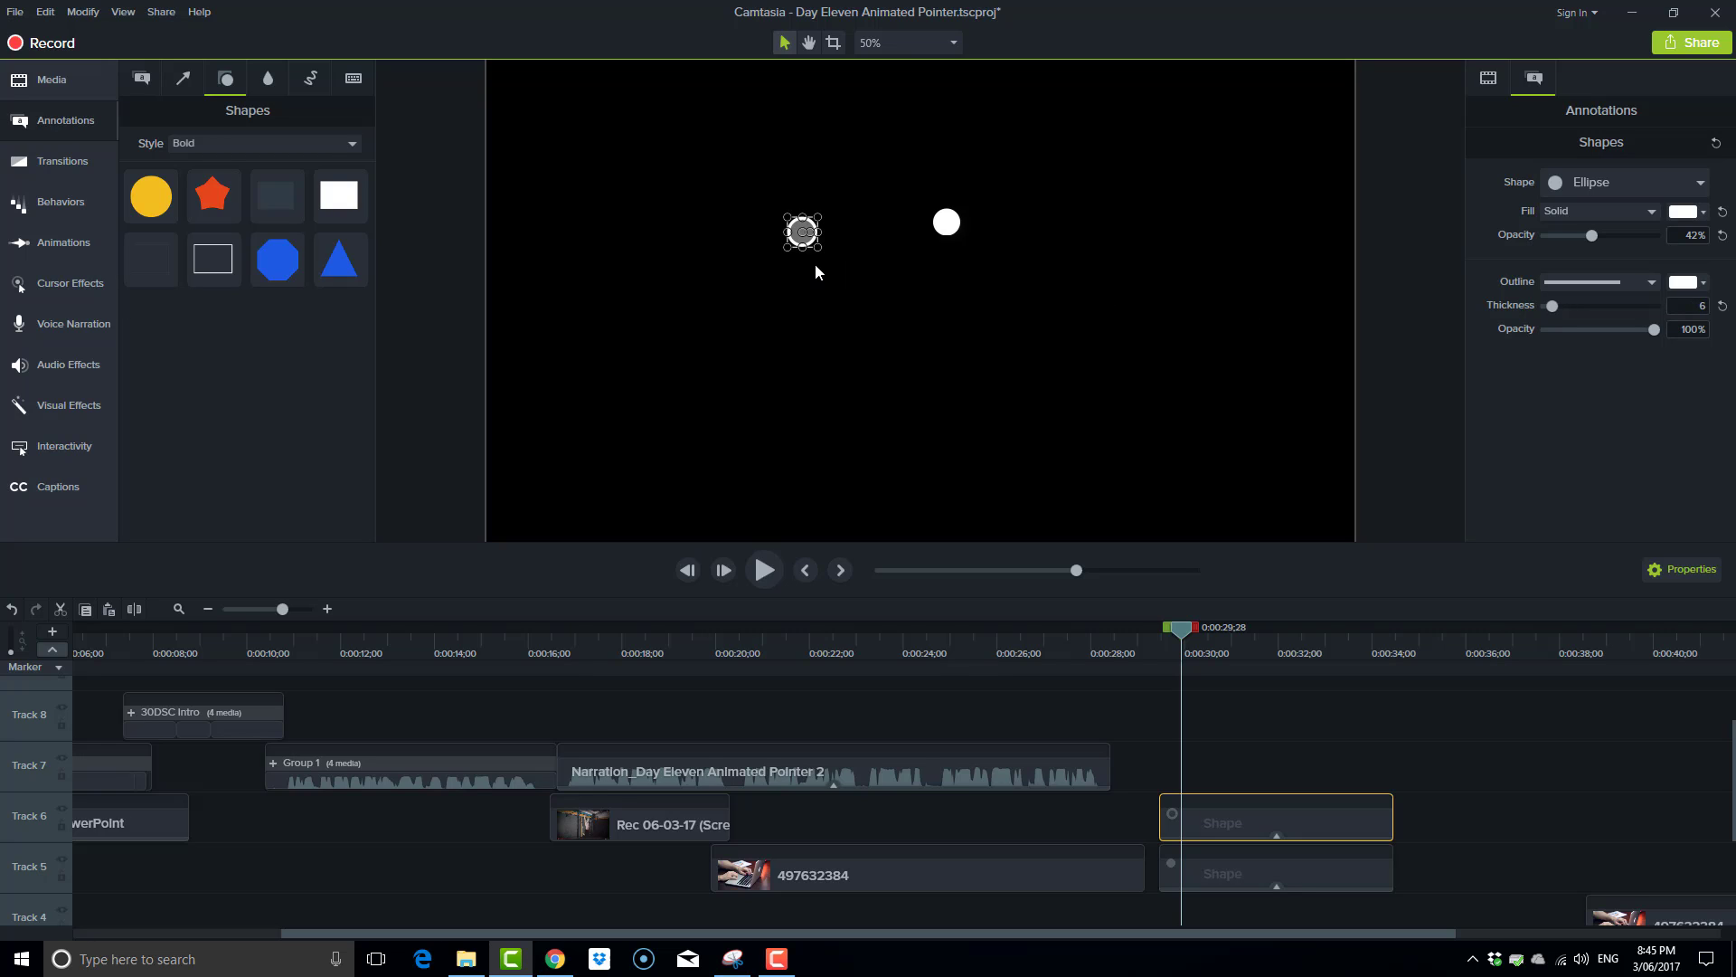
Enlarge the semi-transparent circle and centre it over the small white dot to form a surrounding ring.
left_click_drag(820, 246, 946, 225)
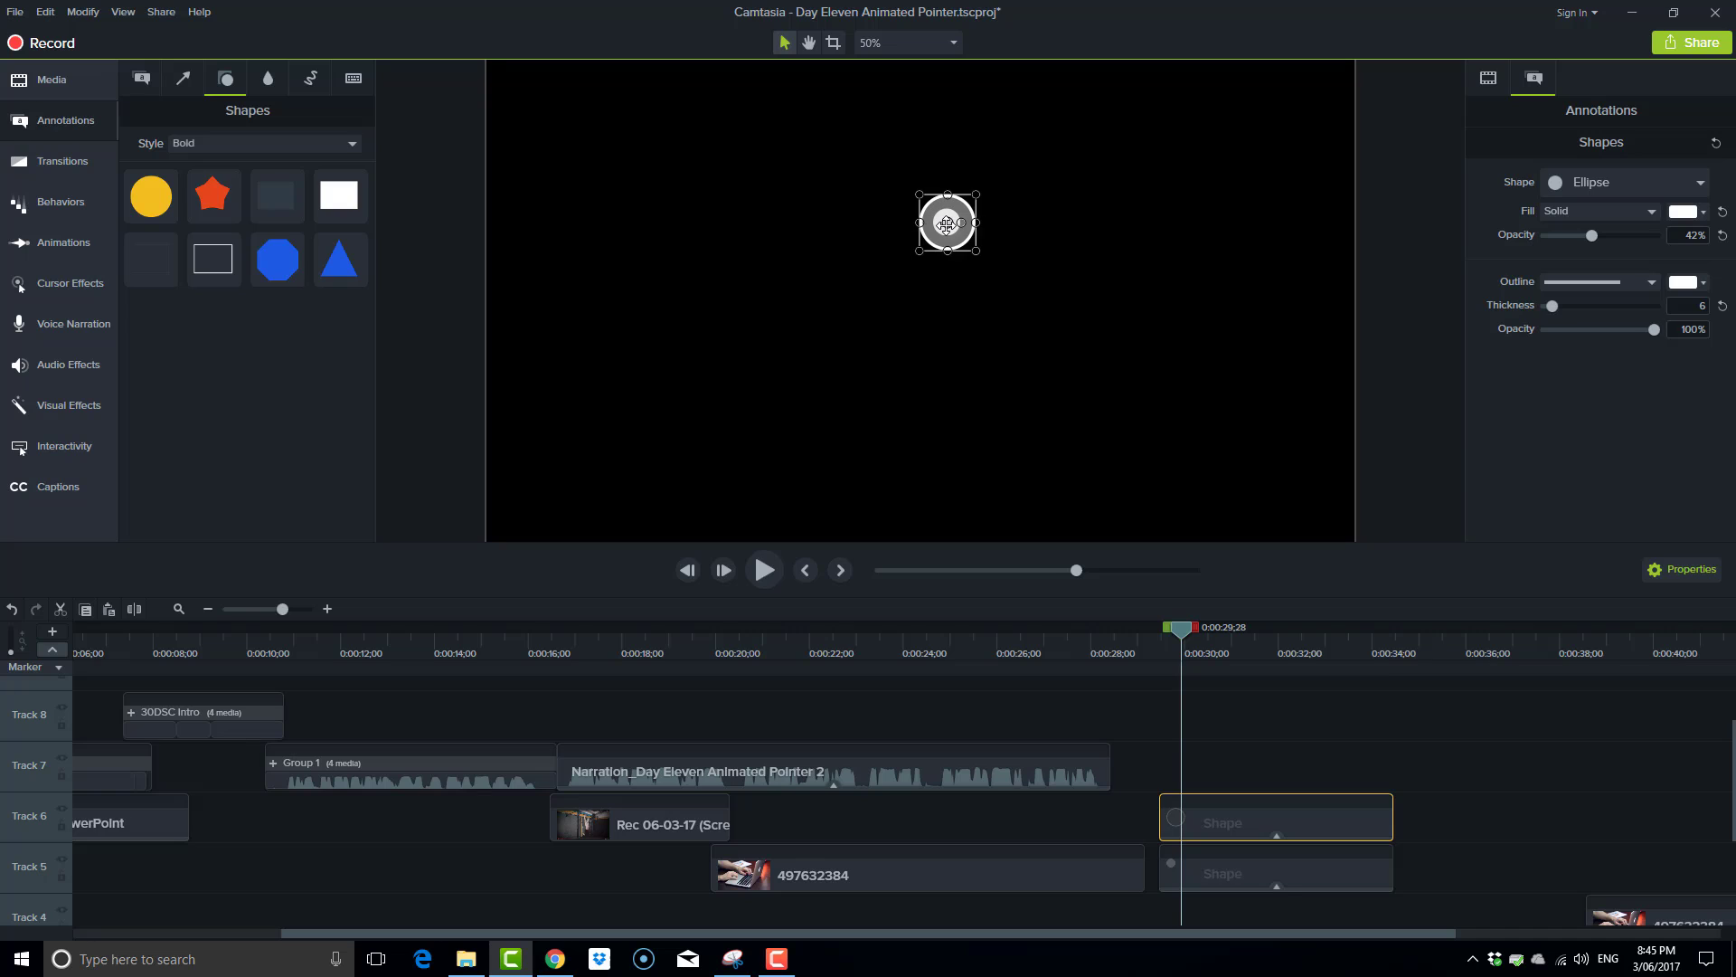
left_click(1042, 256)
left_click(945, 224)
left_click(997, 262)
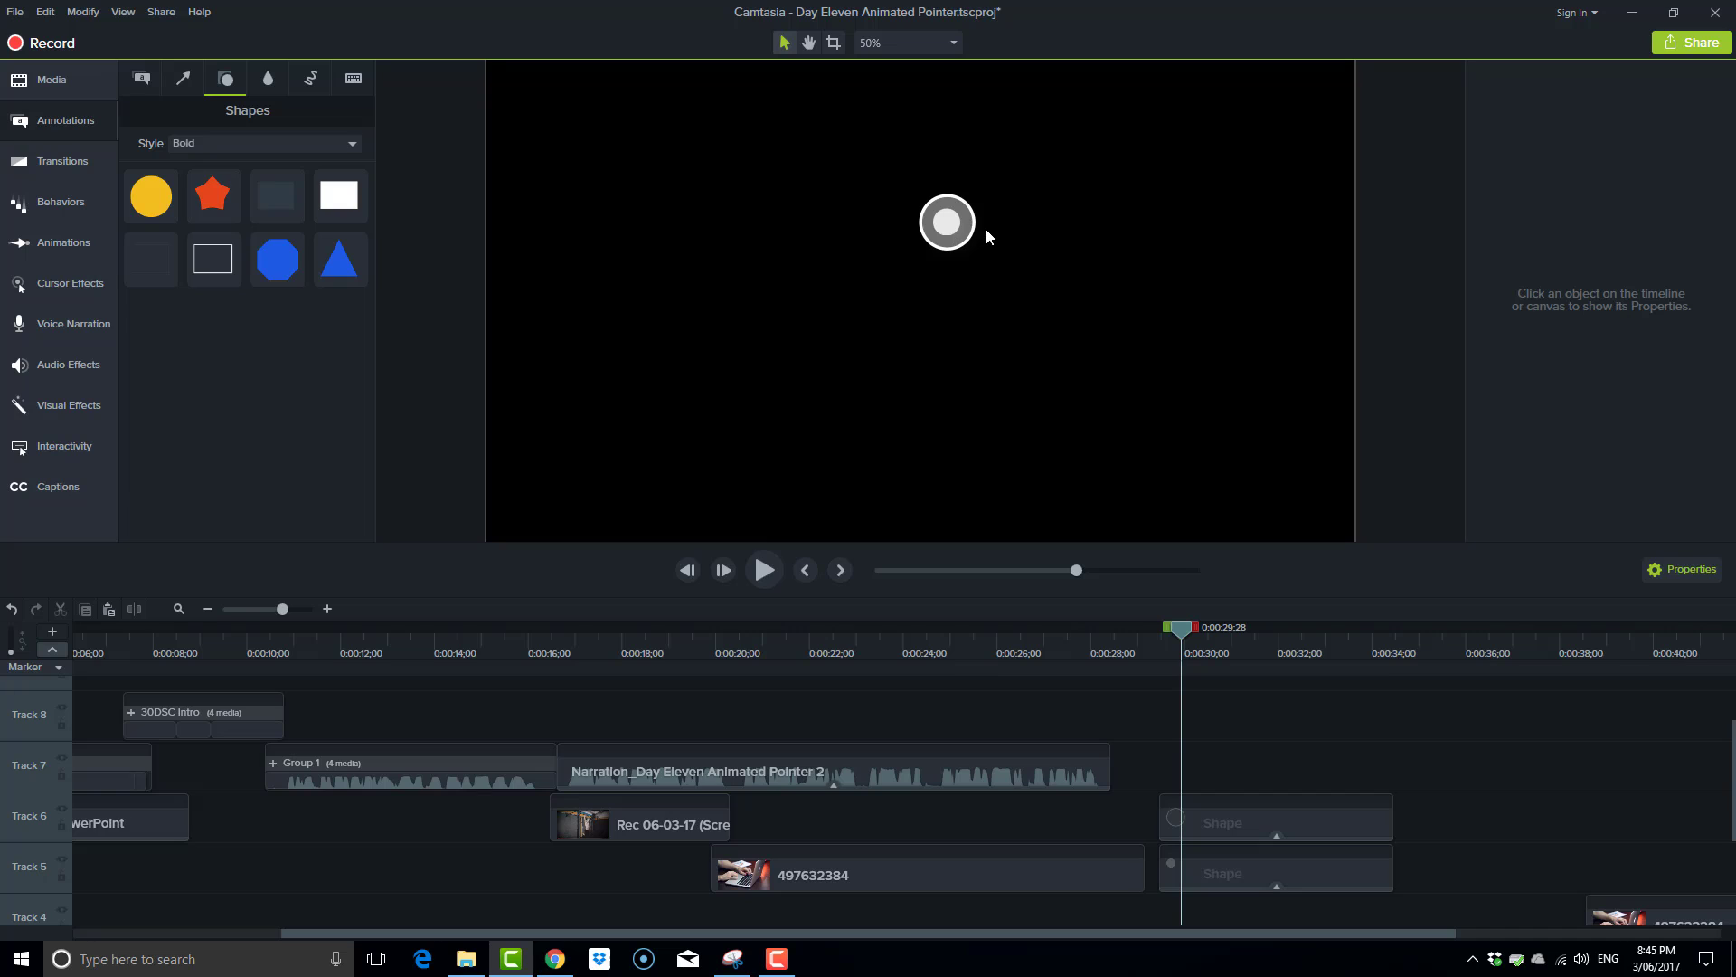
Send the larger semi-transparent circle to the back, behind the white dot.
left_click(959, 242)
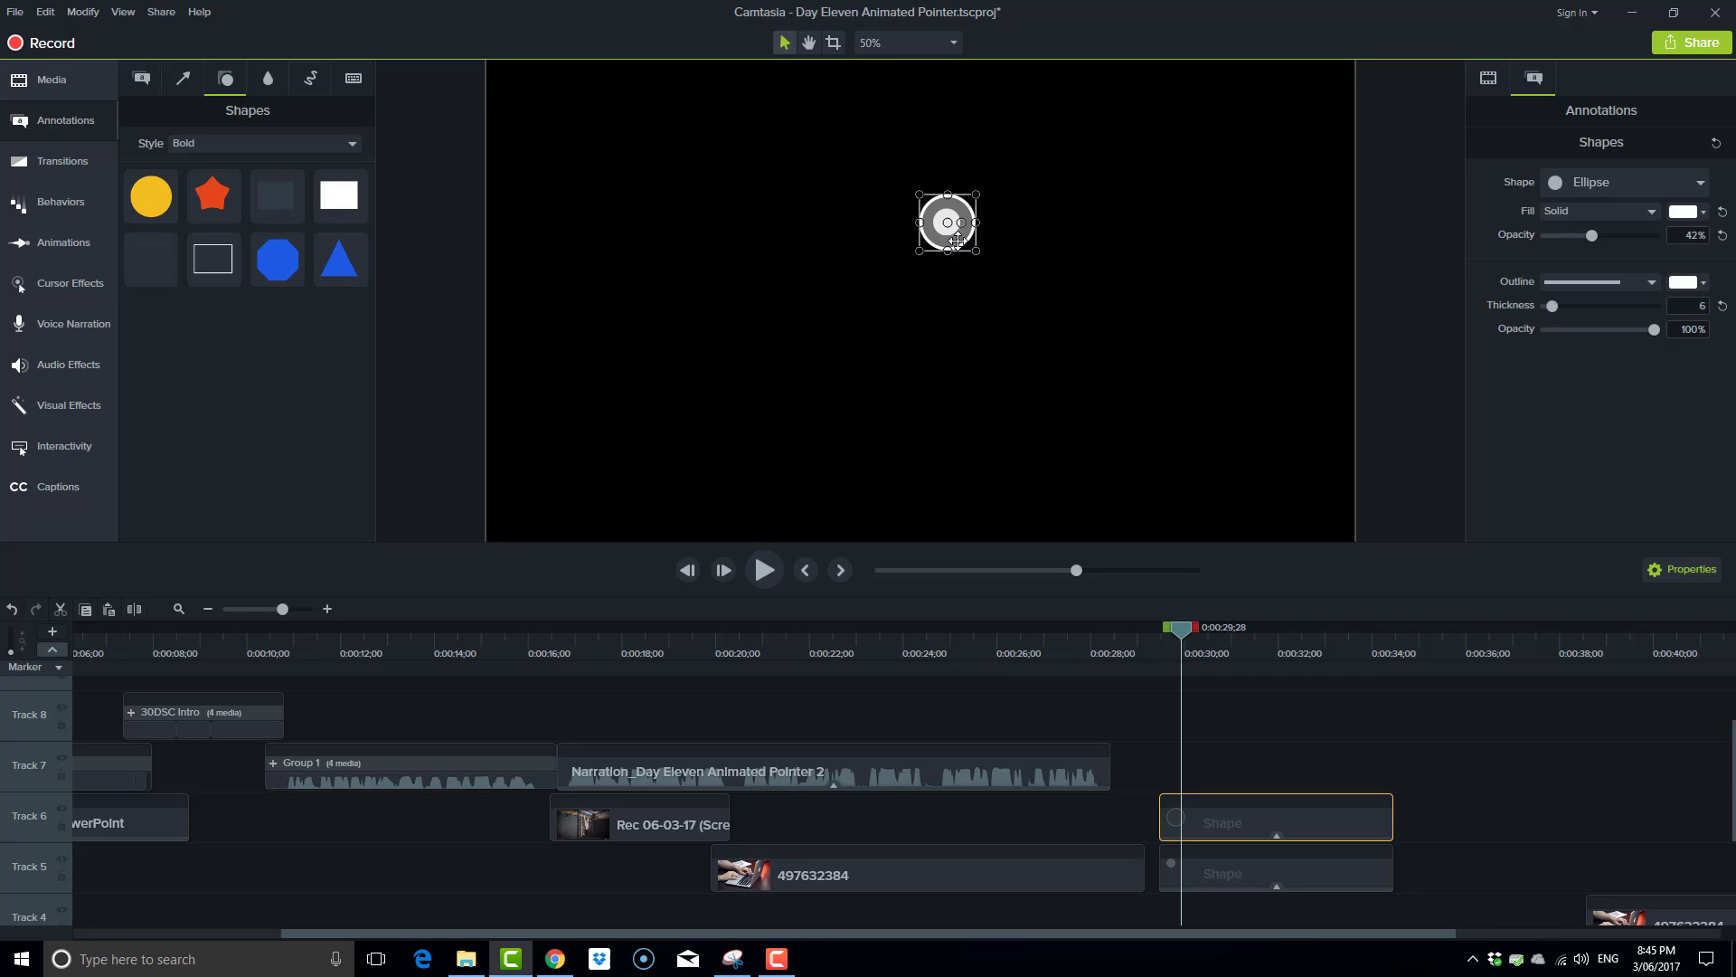
right_click(958, 240)
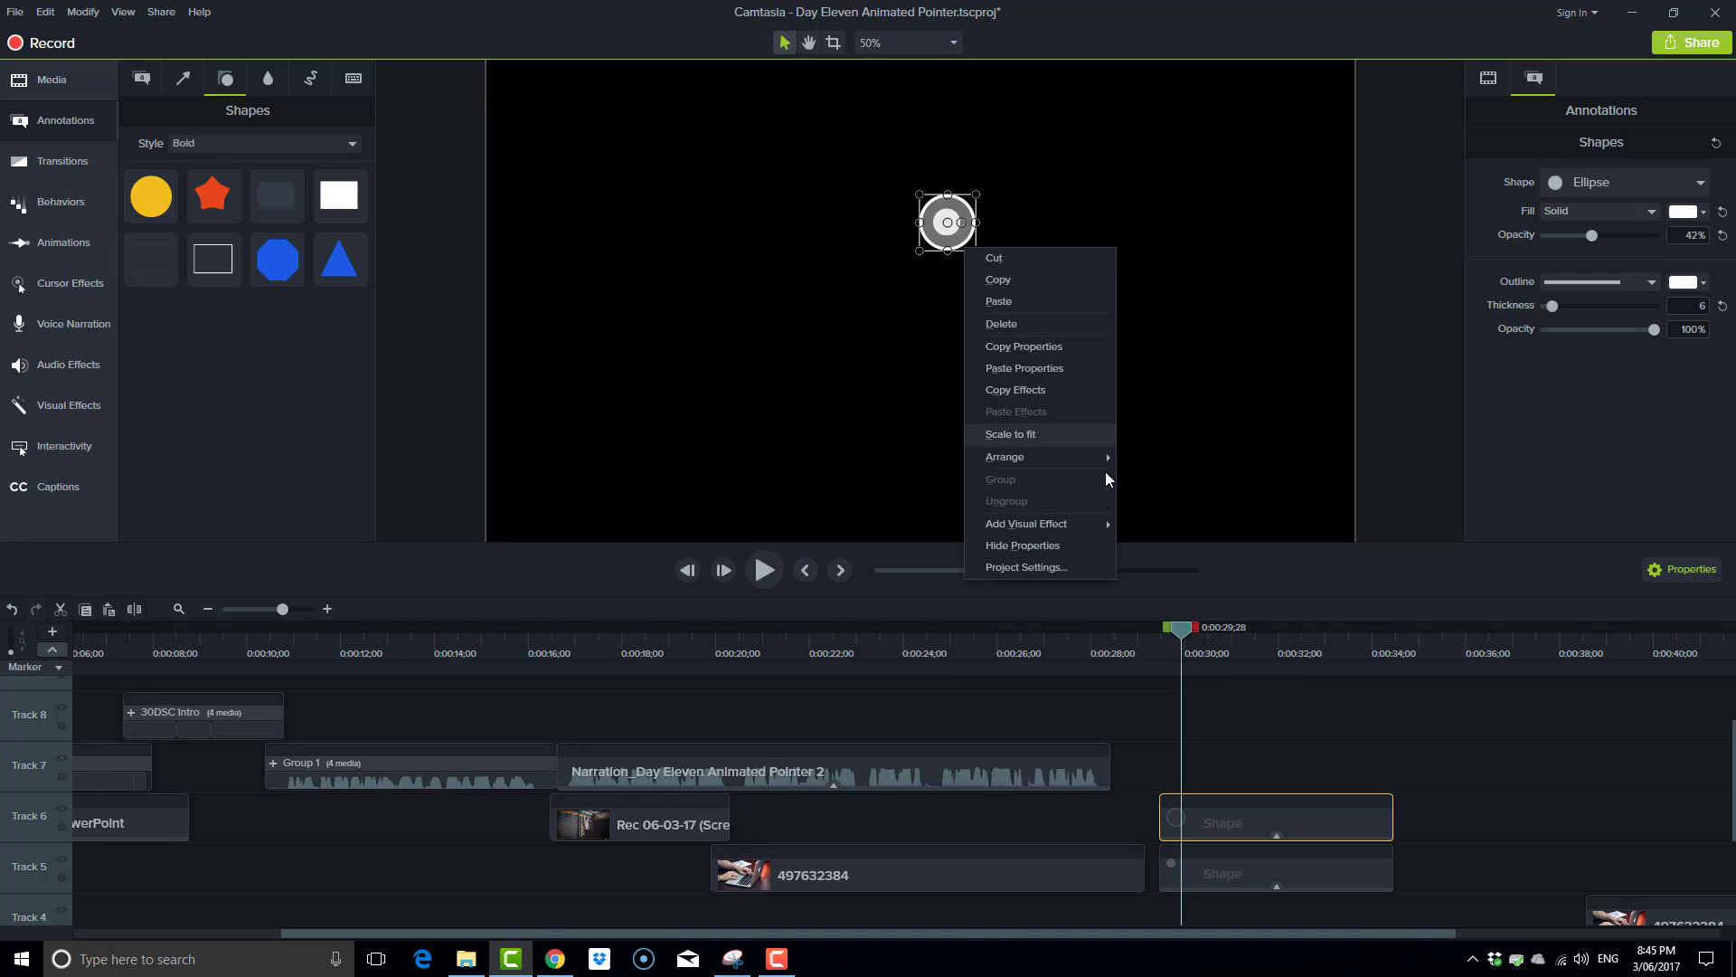
mouse_move(1092, 463)
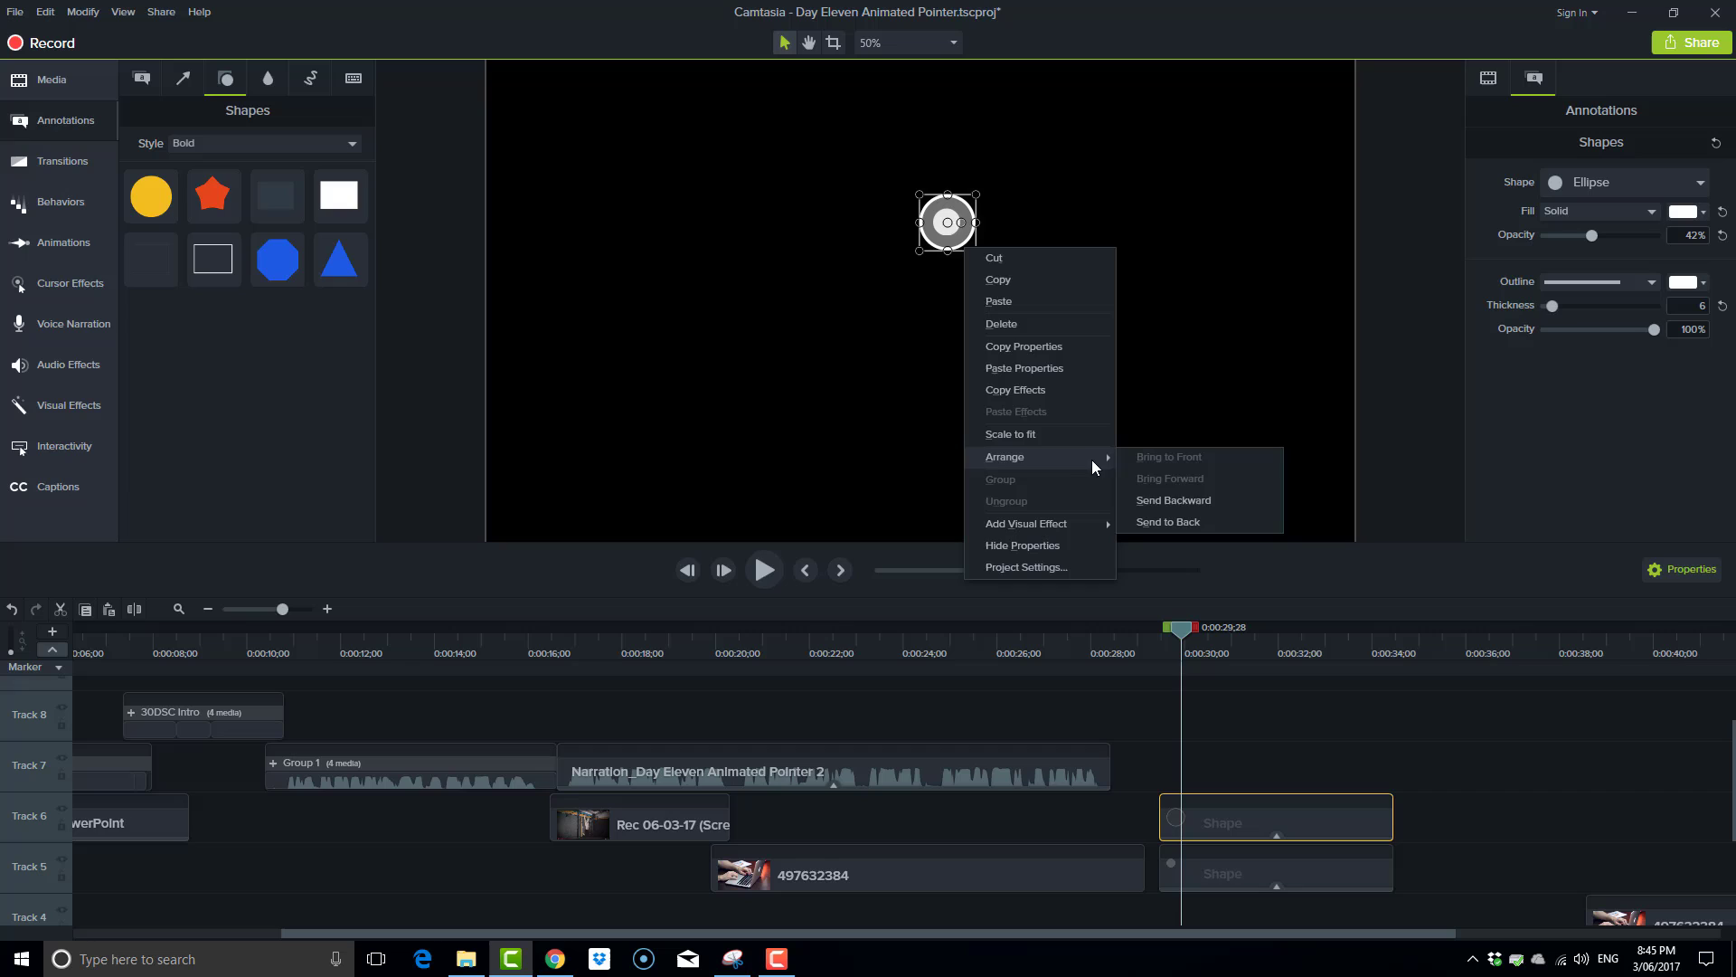
left_click(1176, 519)
left_click(1083, 324)
Remove the drop shadow from both the small white dot and the larger semi-transparent circle.
left_click(950, 232)
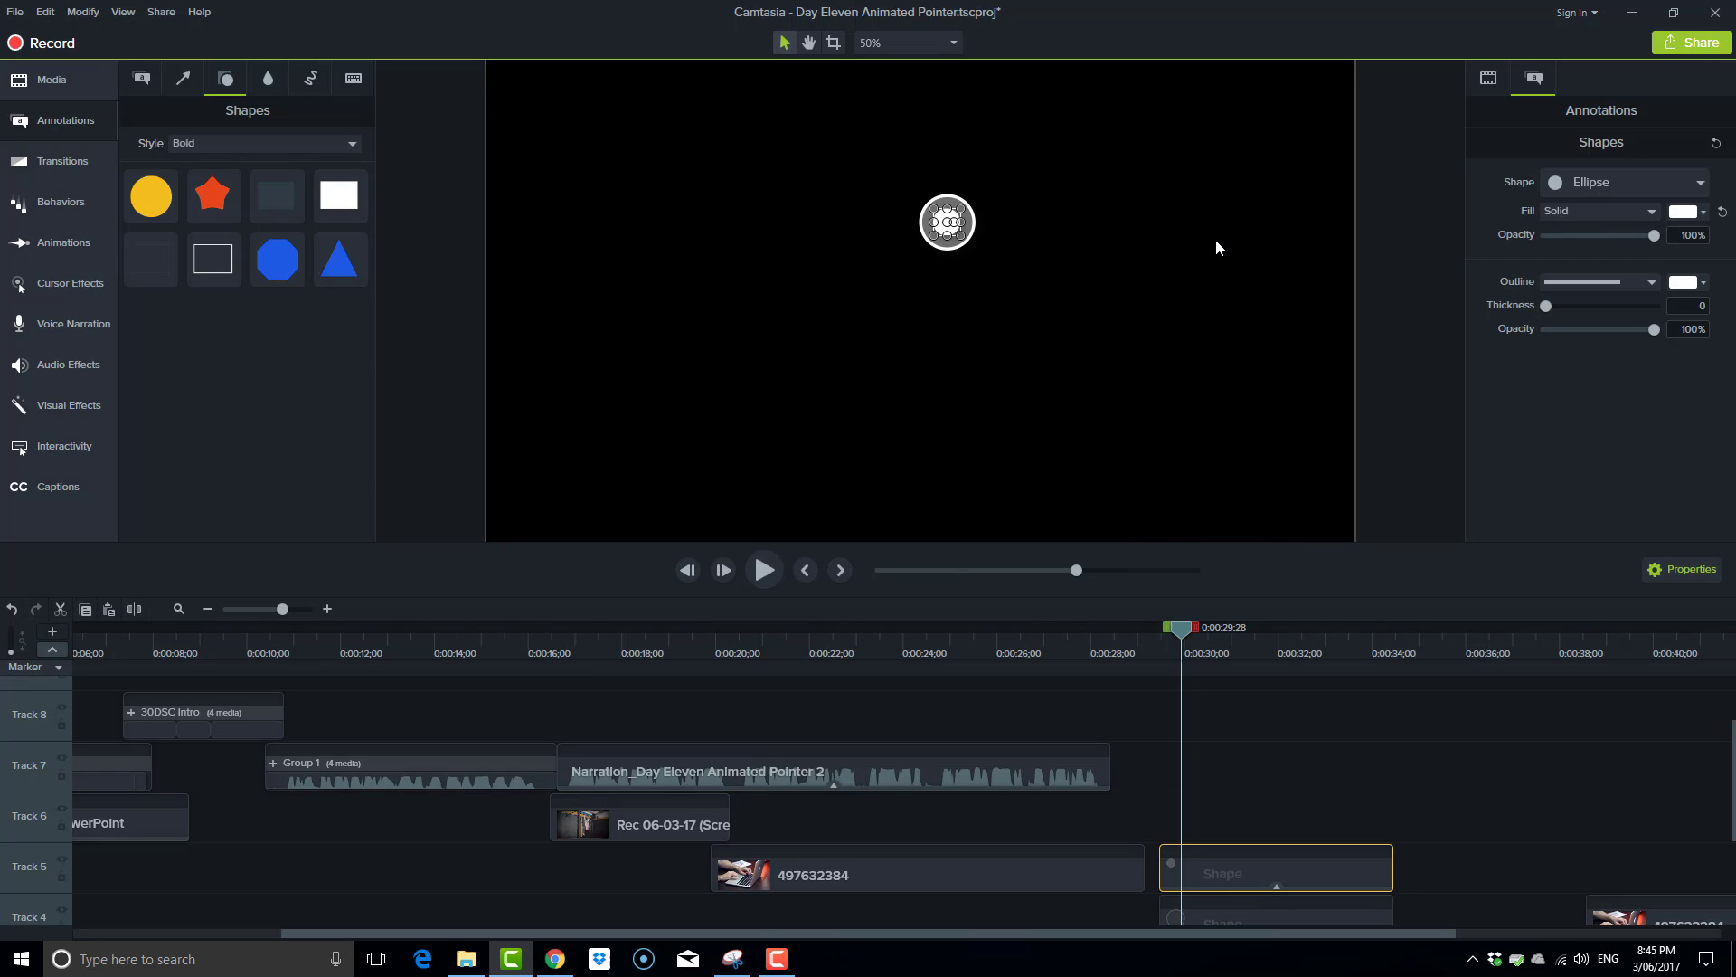
left_click(1489, 79)
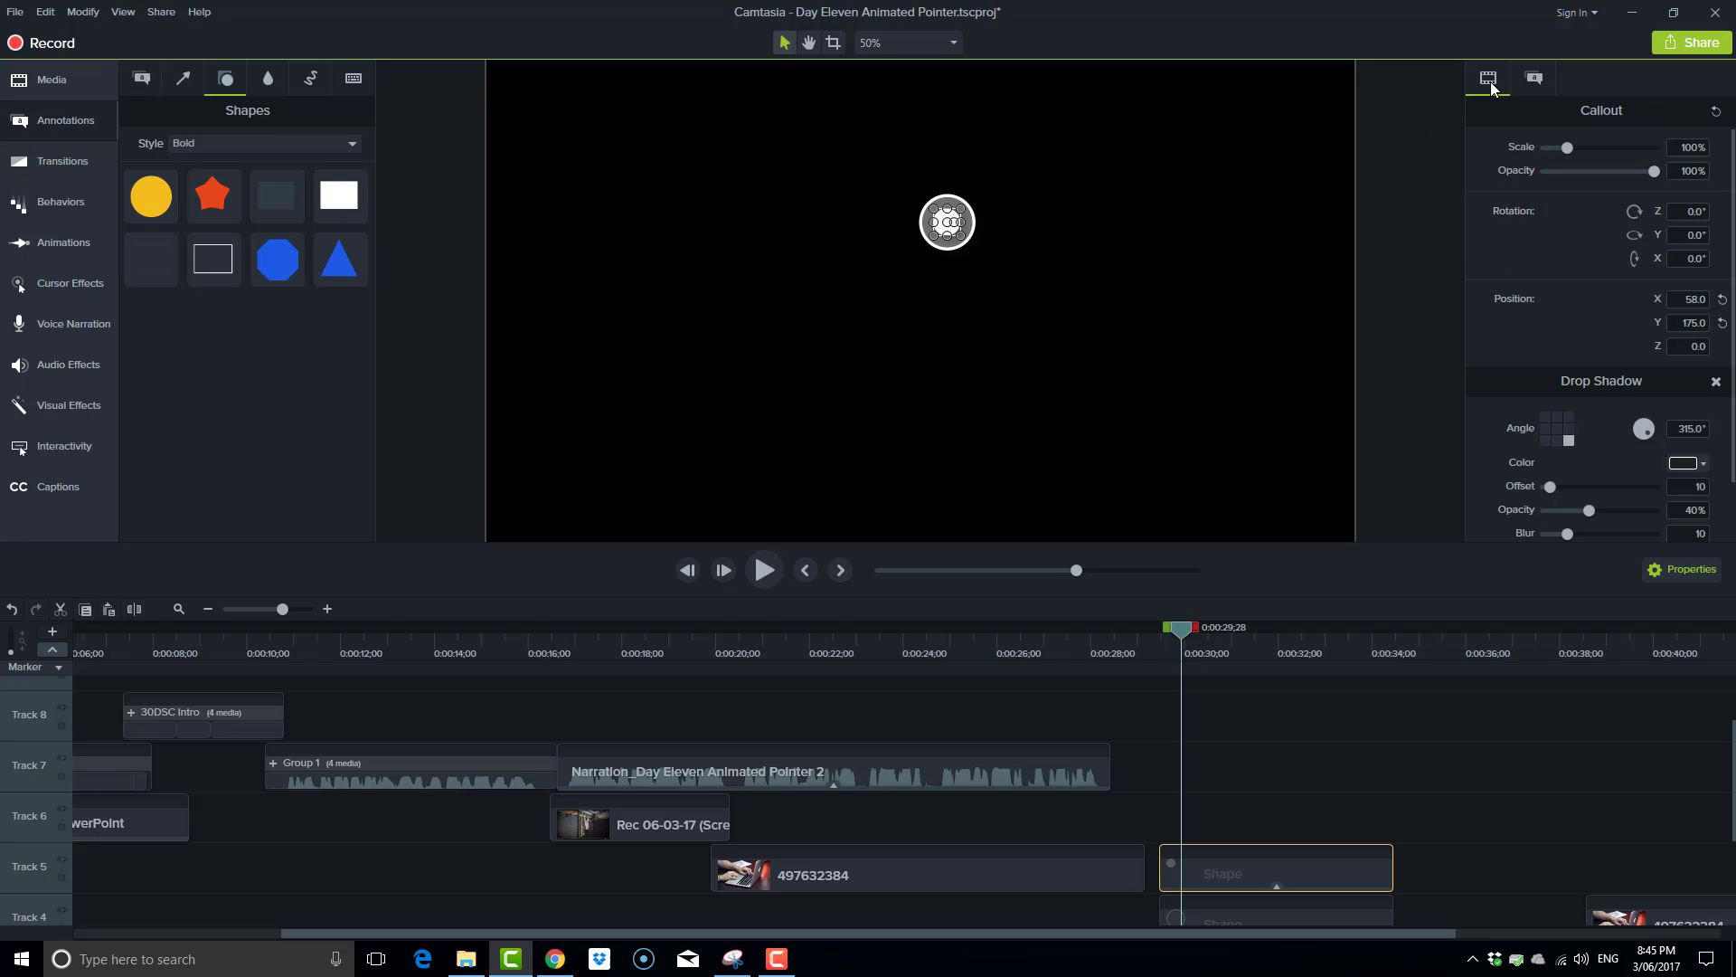
left_click(1717, 383)
left_click(1062, 286)
left_click(948, 226)
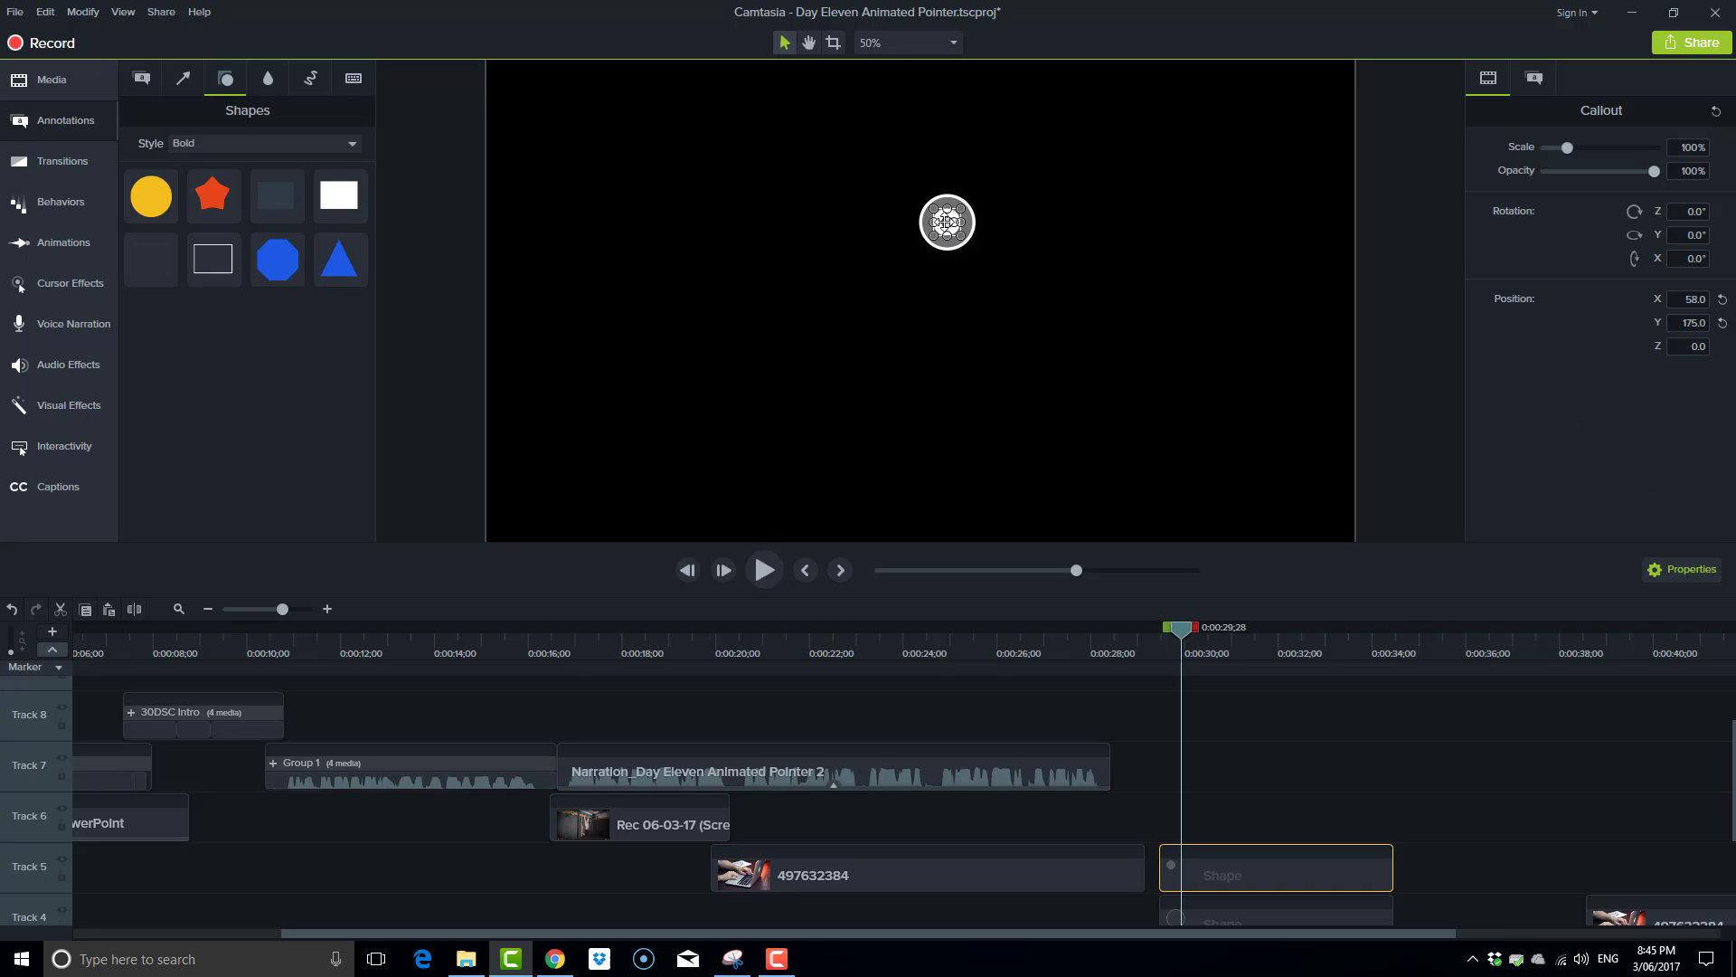
key("ctrl+z")
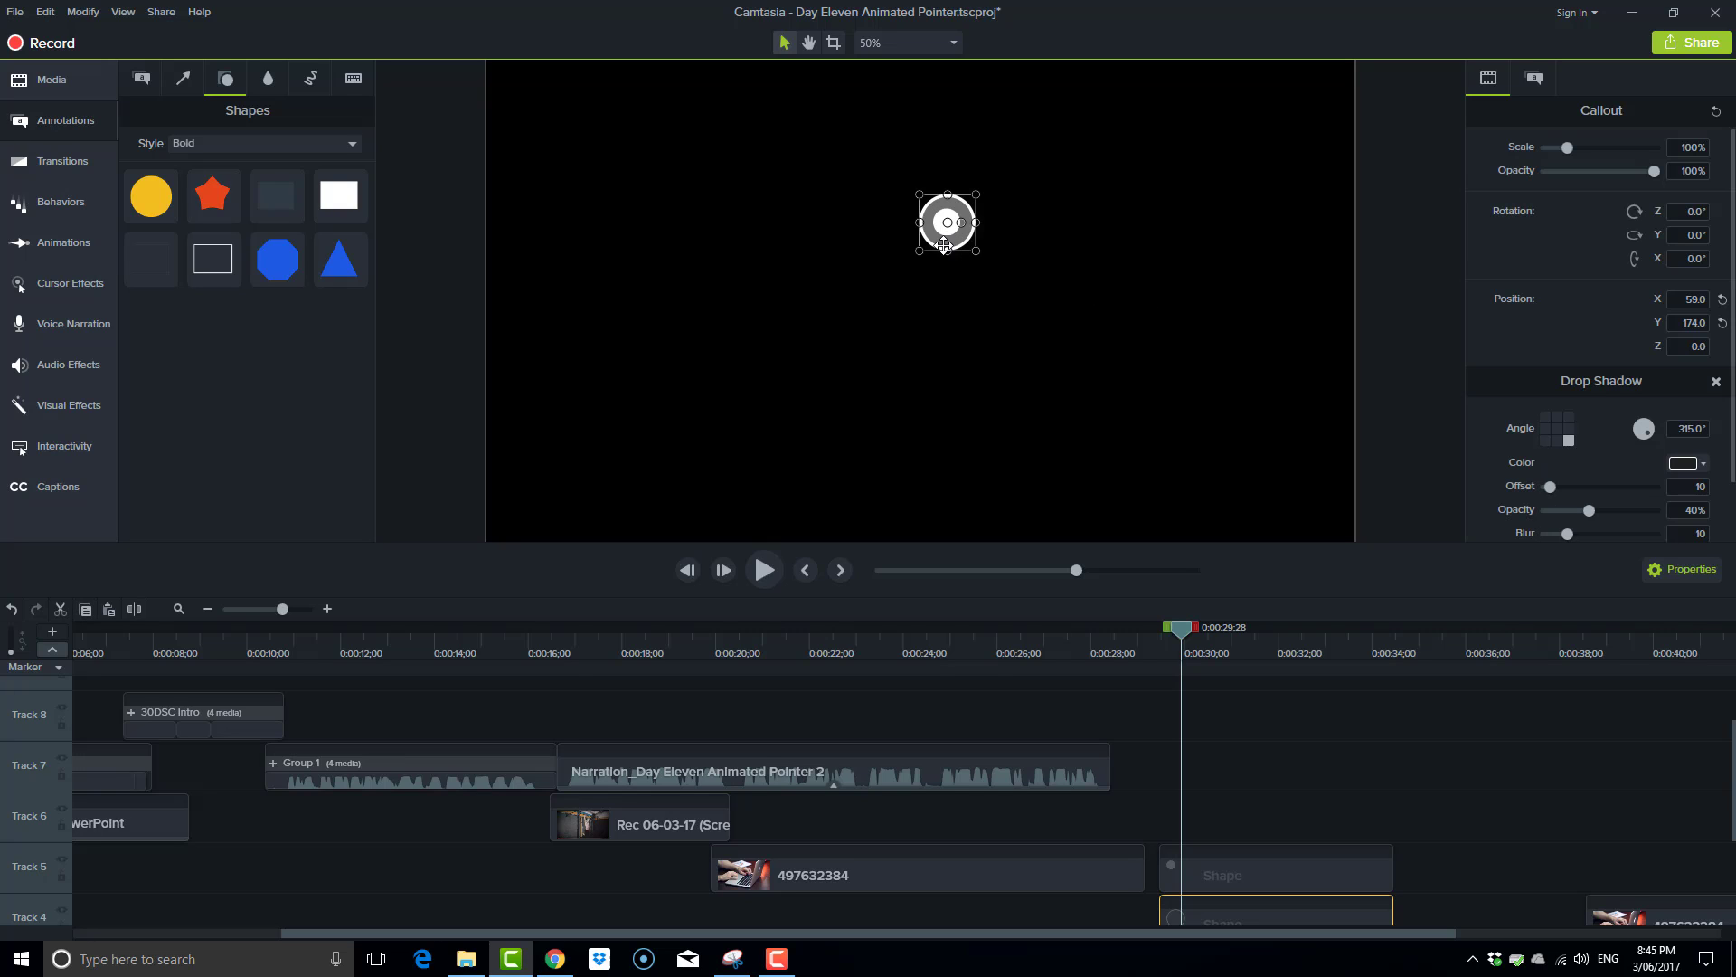
left_click(1717, 382)
left_click(1031, 289)
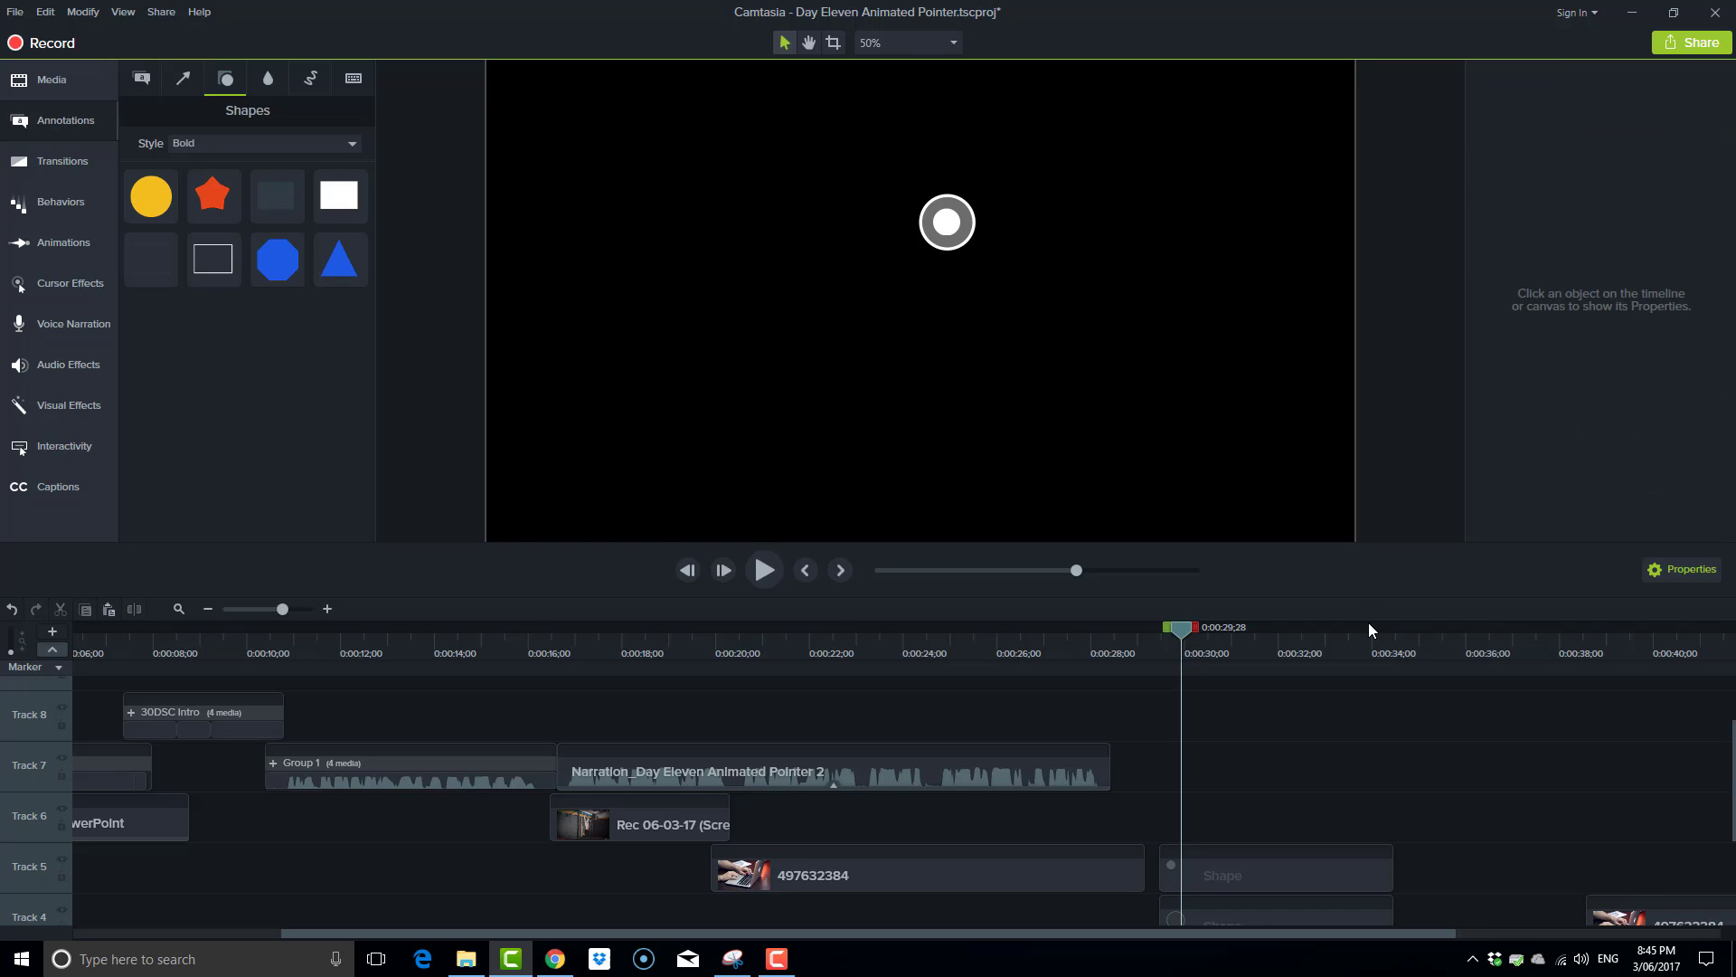
Apply the Reveal behavior to the larger circle's clip on Track 4.
scroll(1379, 758, "down", 2)
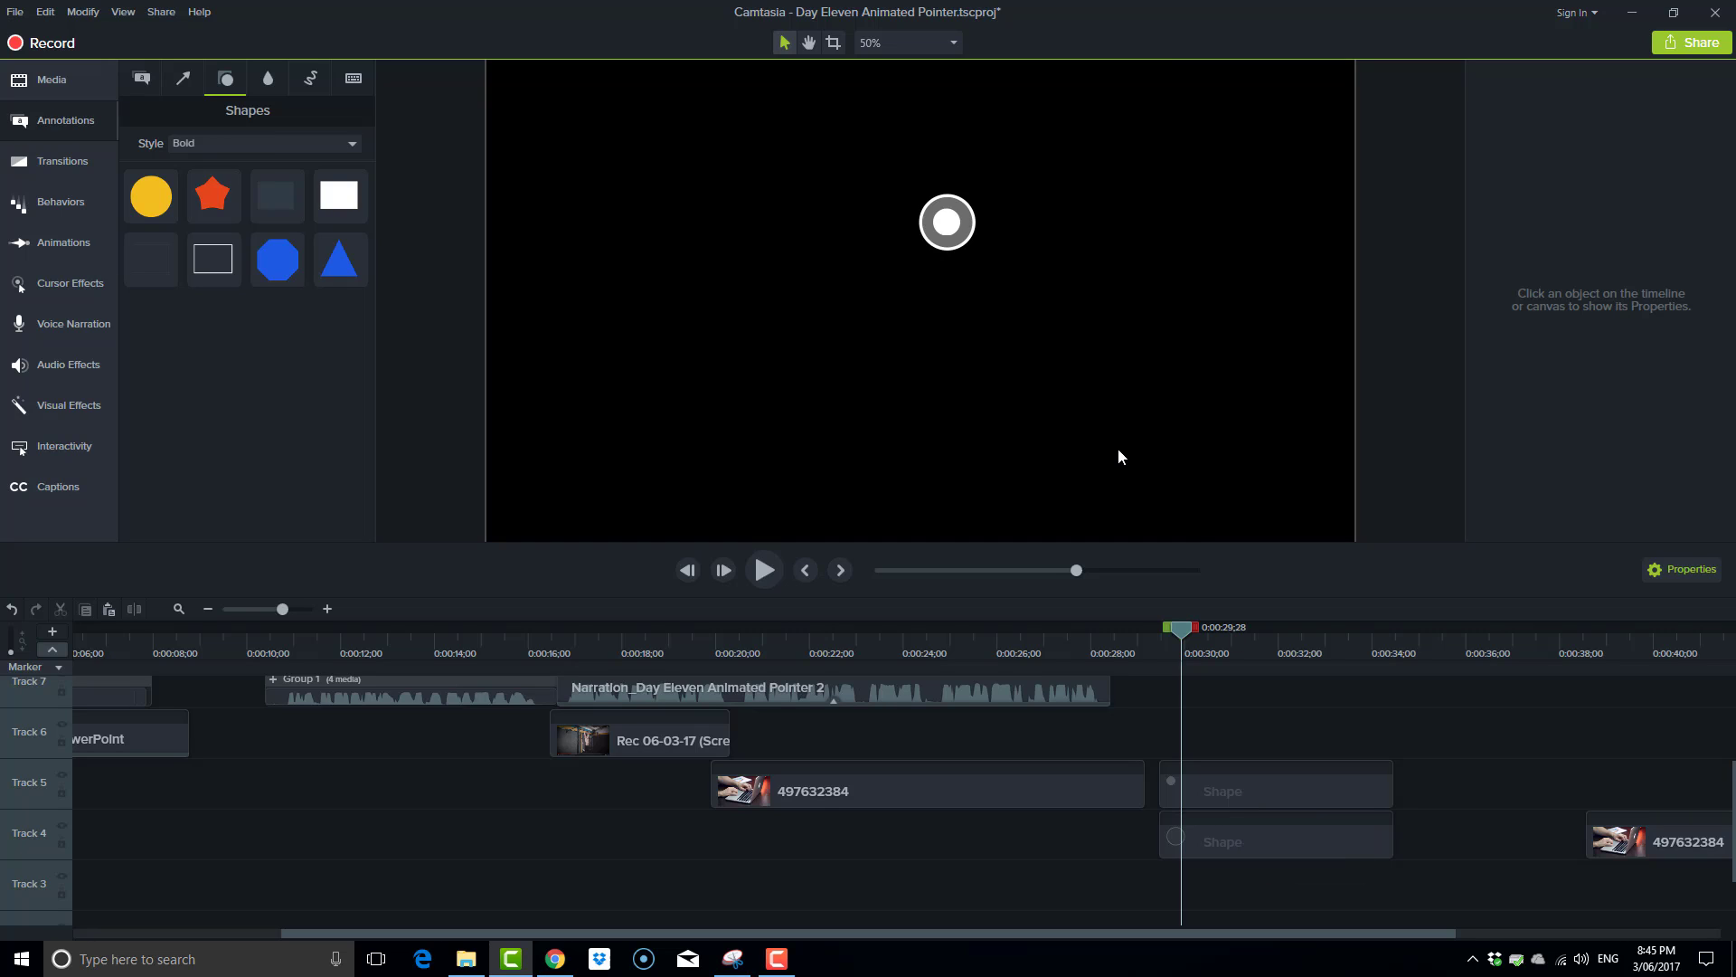
left_click(968, 237)
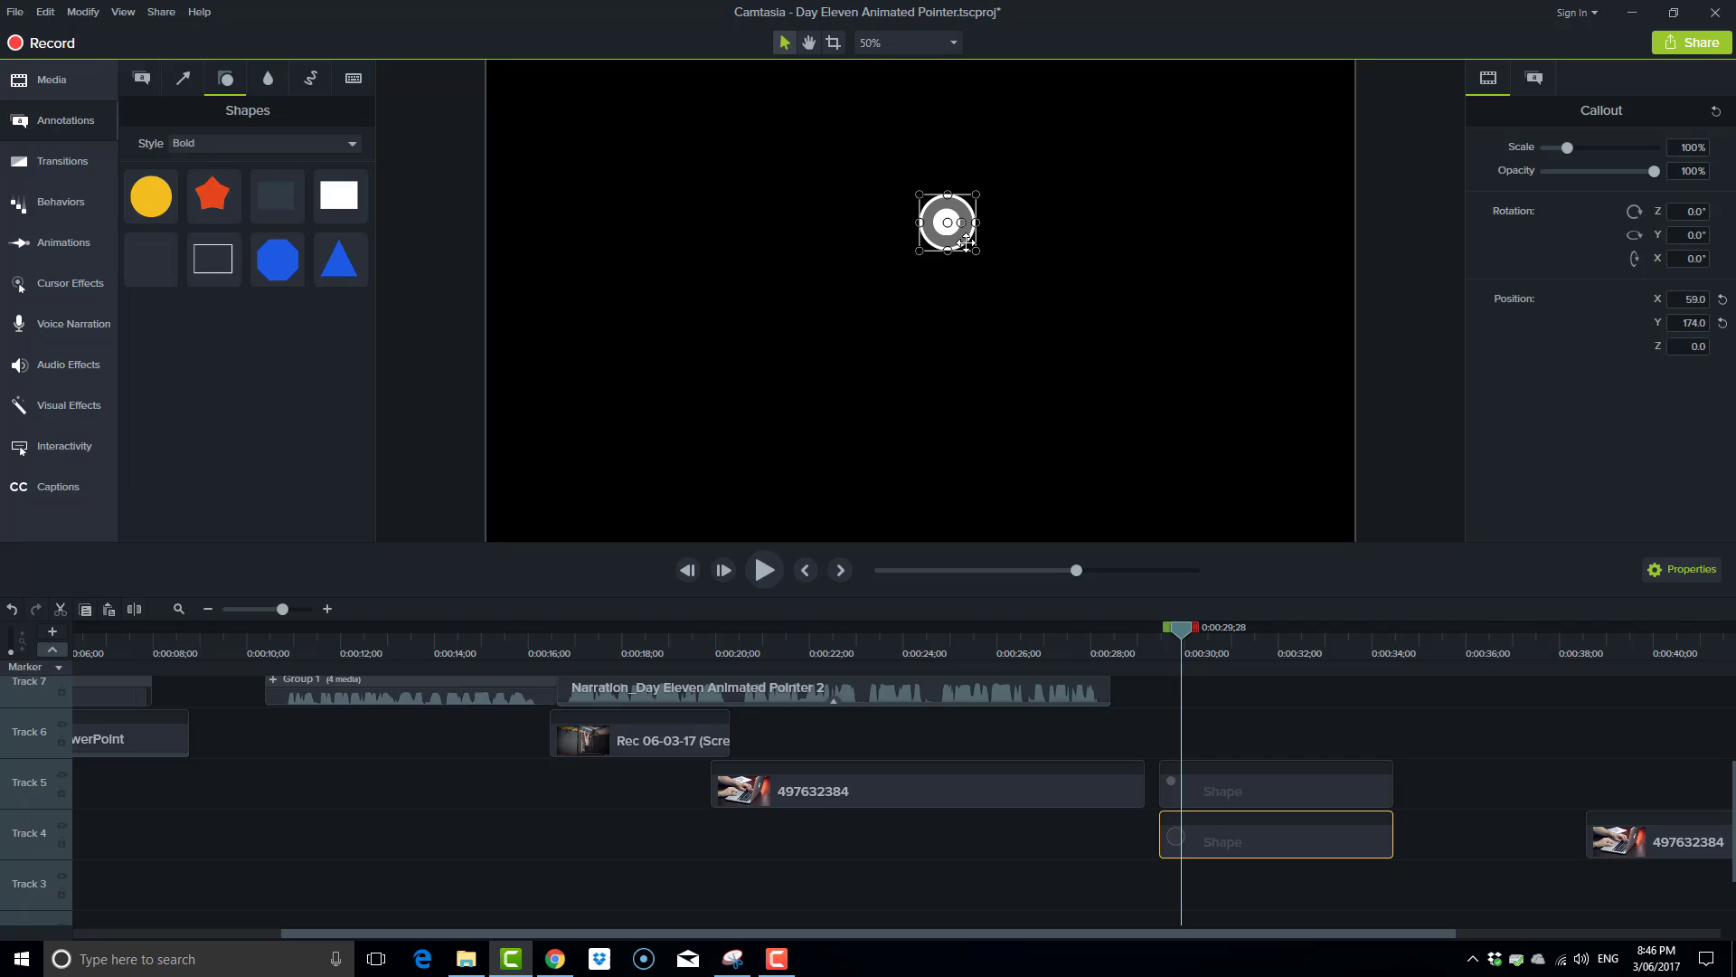
left_click(67, 206)
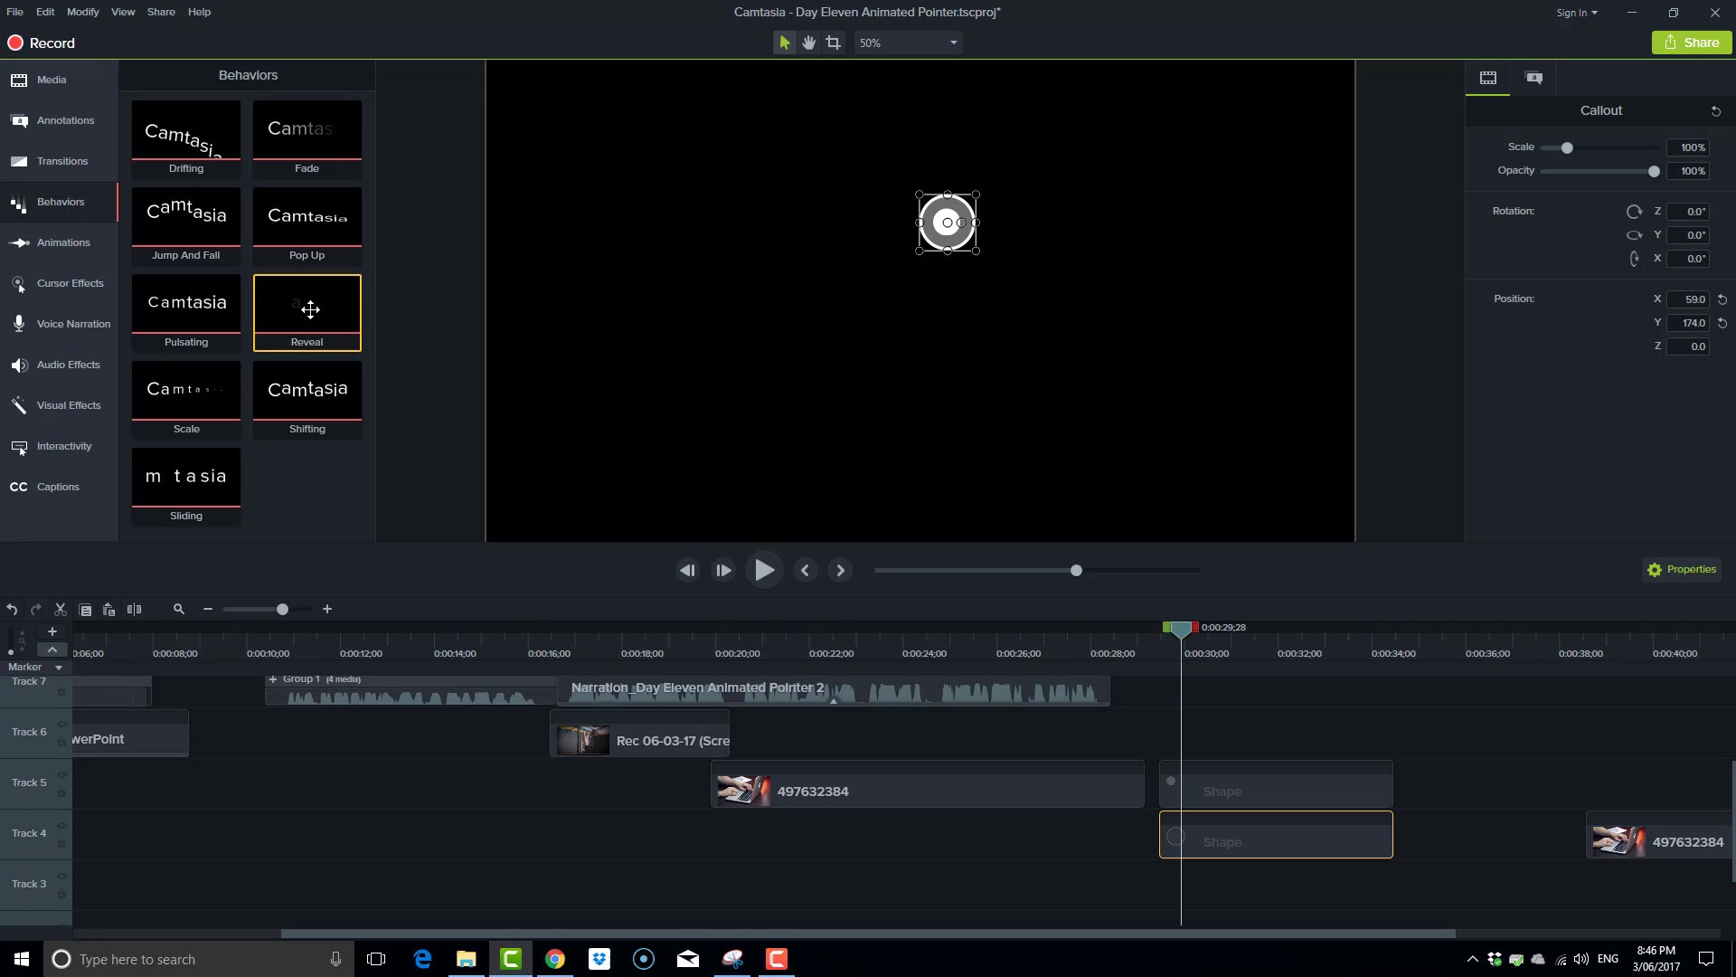
left_click_drag(308, 310, 1226, 842)
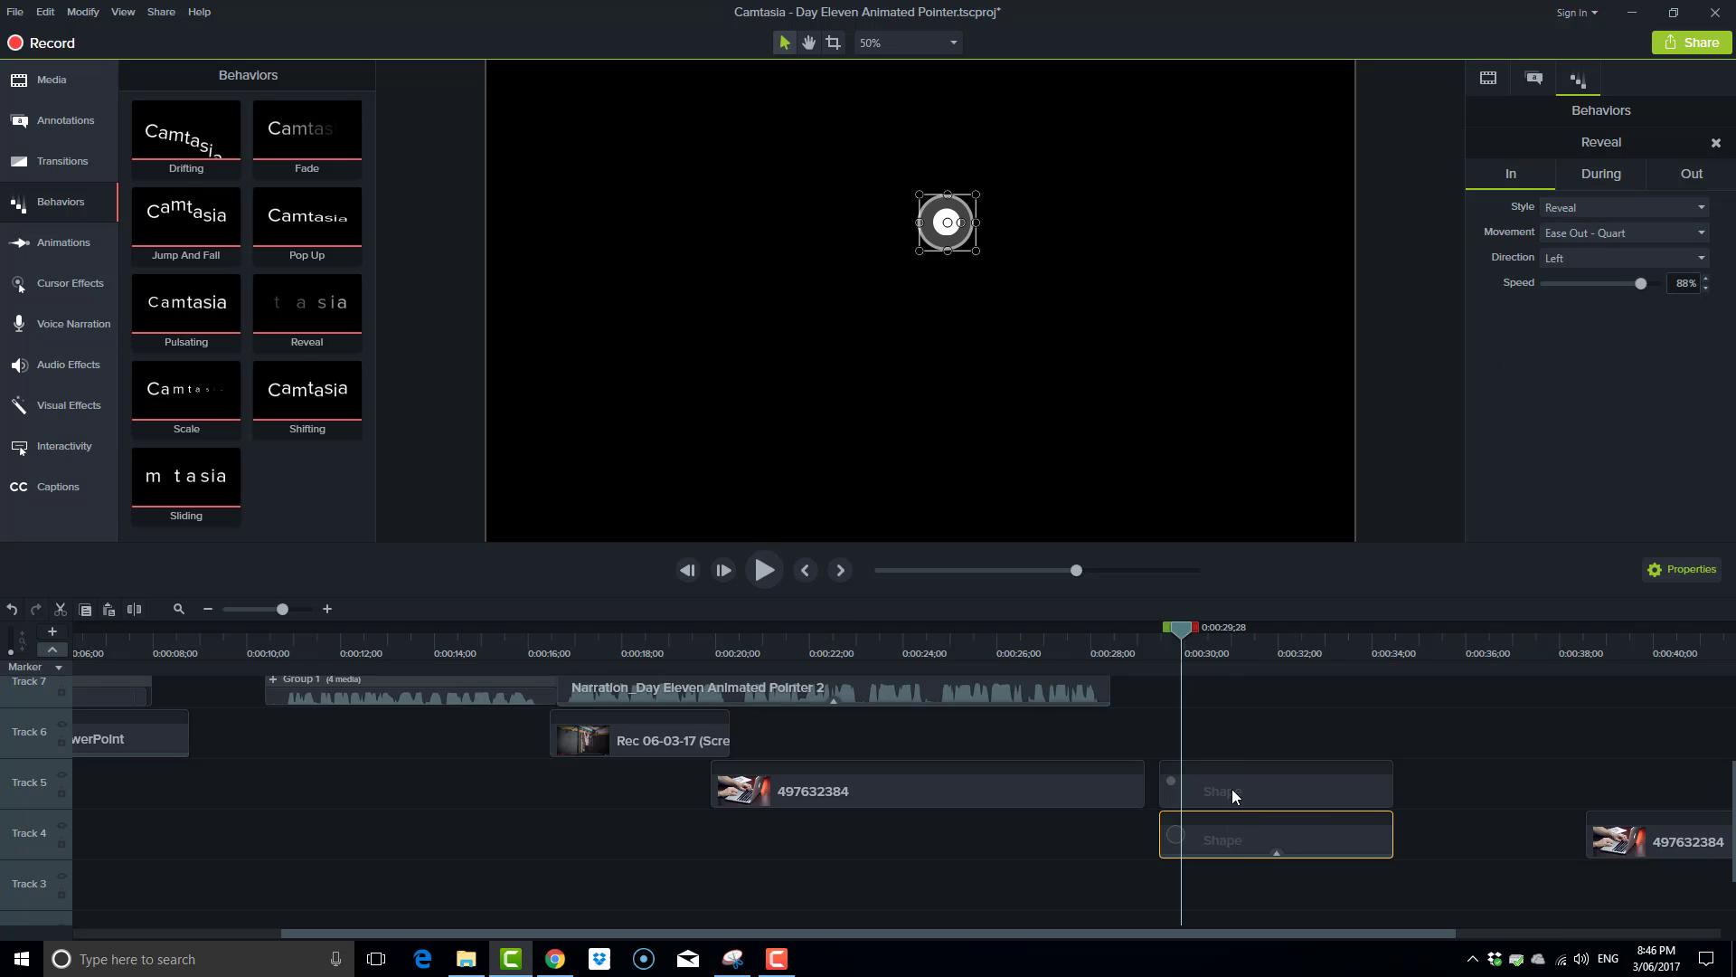
Move the white dot's clip on Track 5 beyond the end of the larger circle's clip and set the playhead to 0:00:30;14.
left_click_drag(1204, 789, 1468, 790)
left_click_drag(1190, 628, 1214, 678)
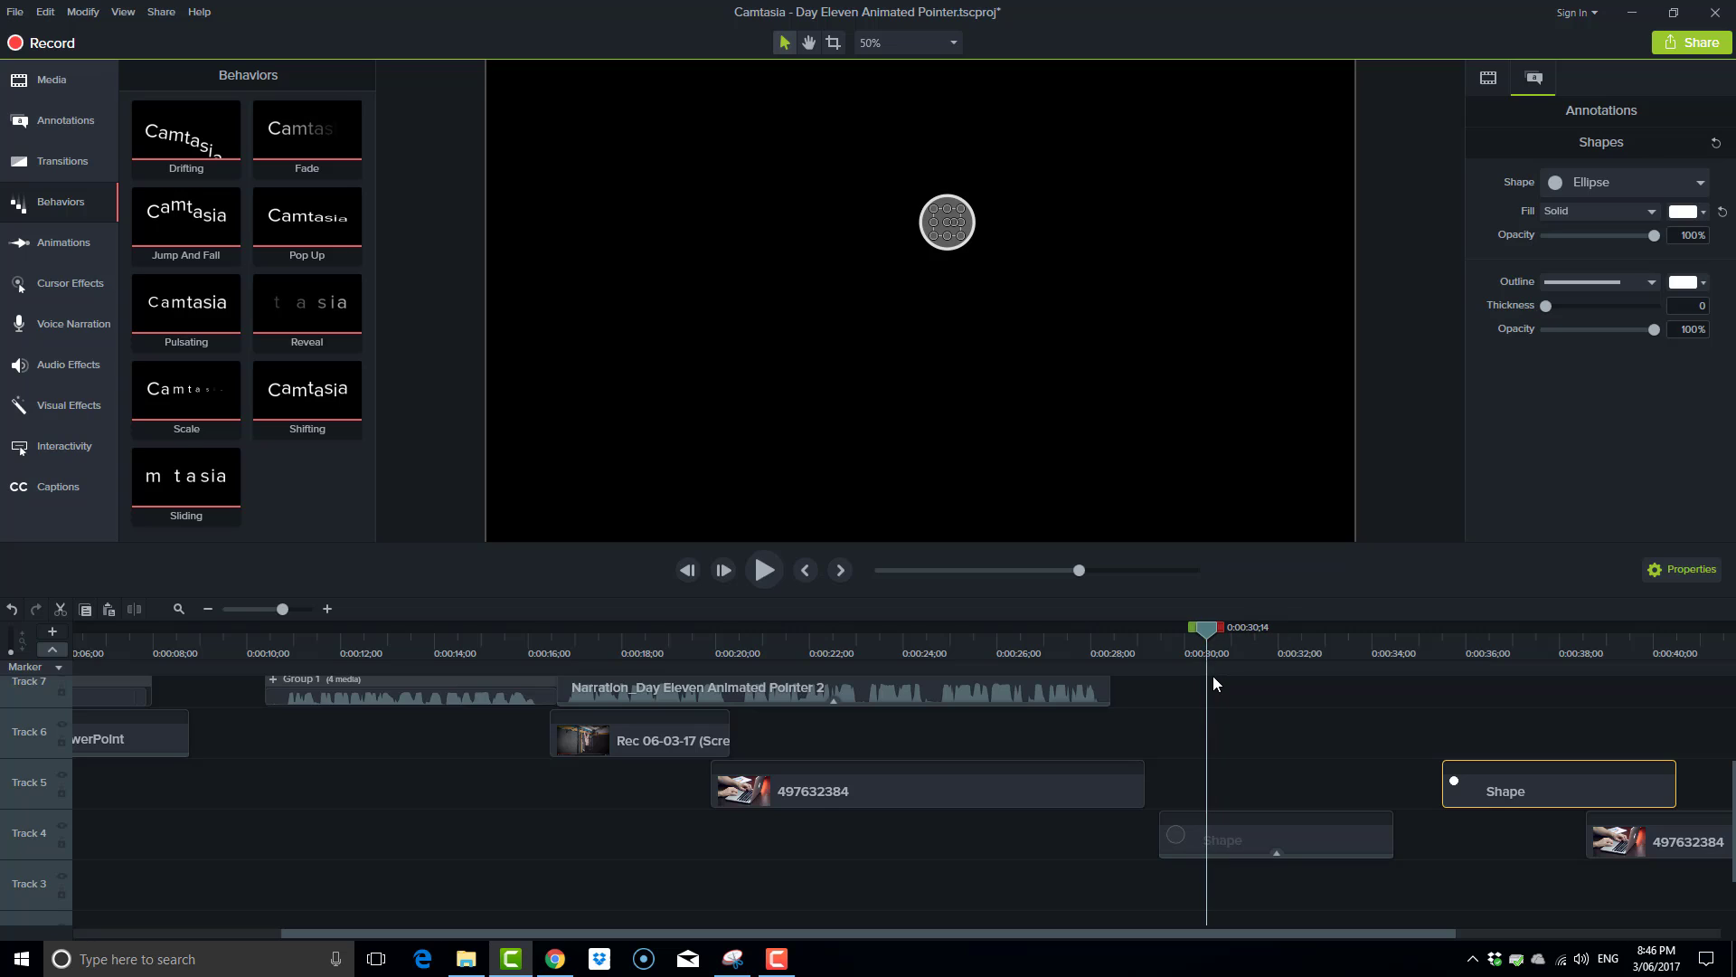
left_click(1489, 80)
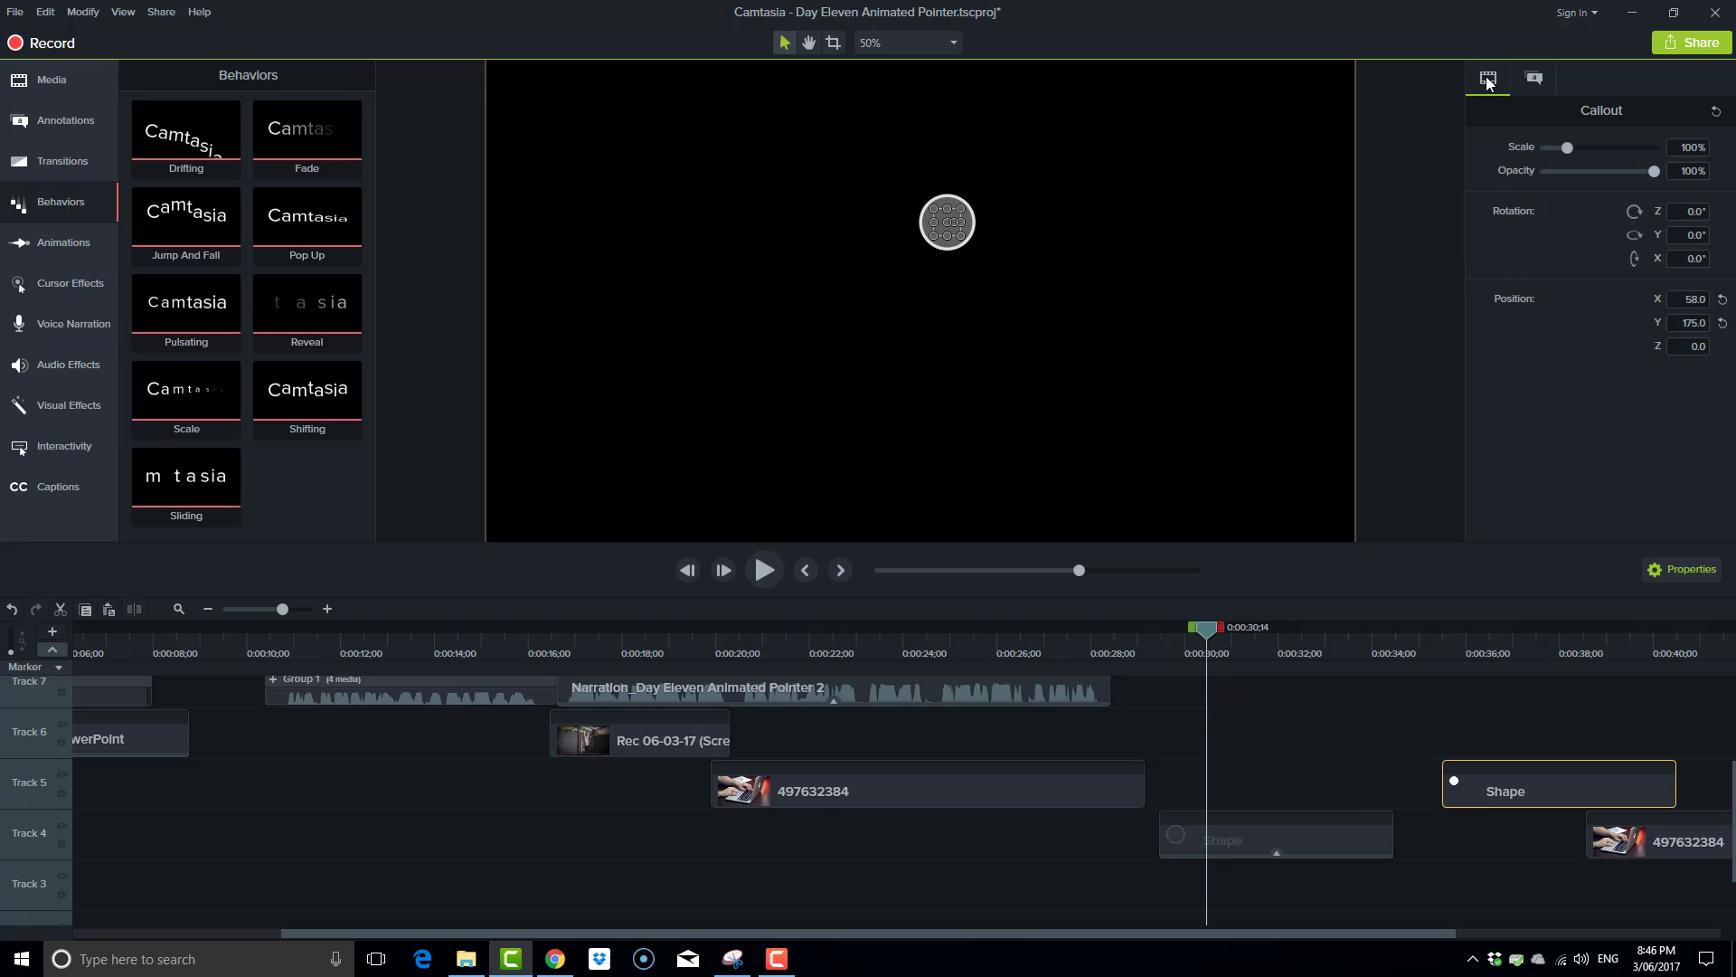
Set the In style of the larger circle's Reveal behavior on Track 4 to Grow and preview its entrance.
left_click(1232, 836)
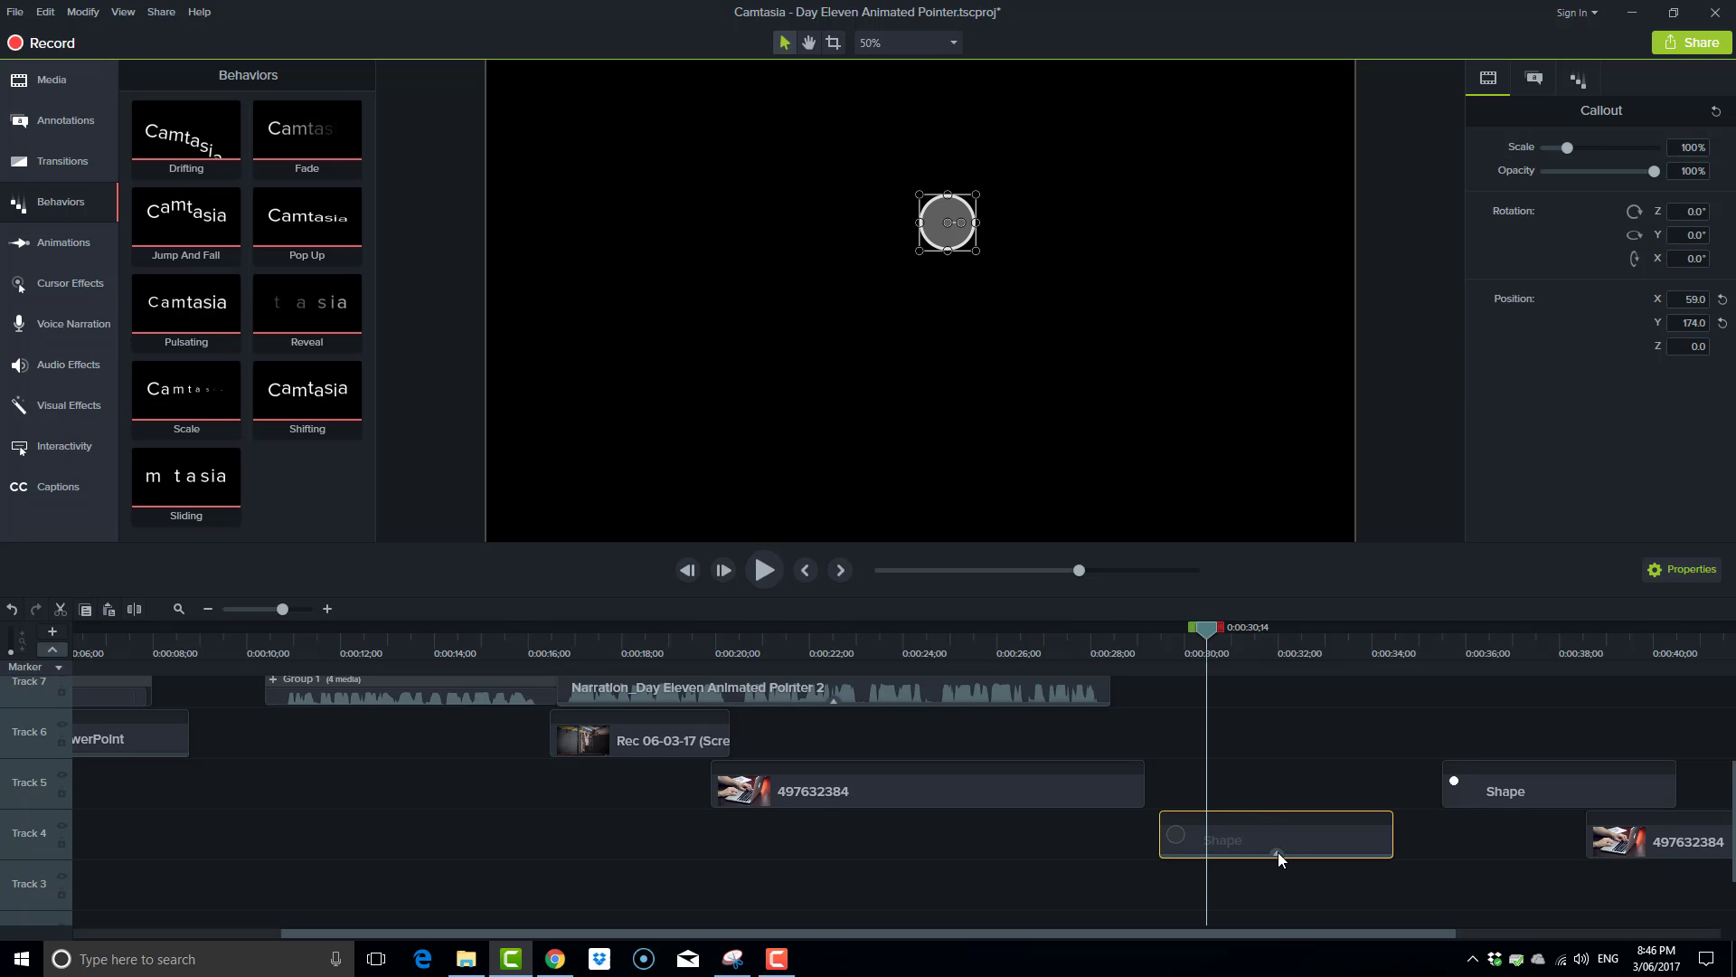
left_click(1278, 852)
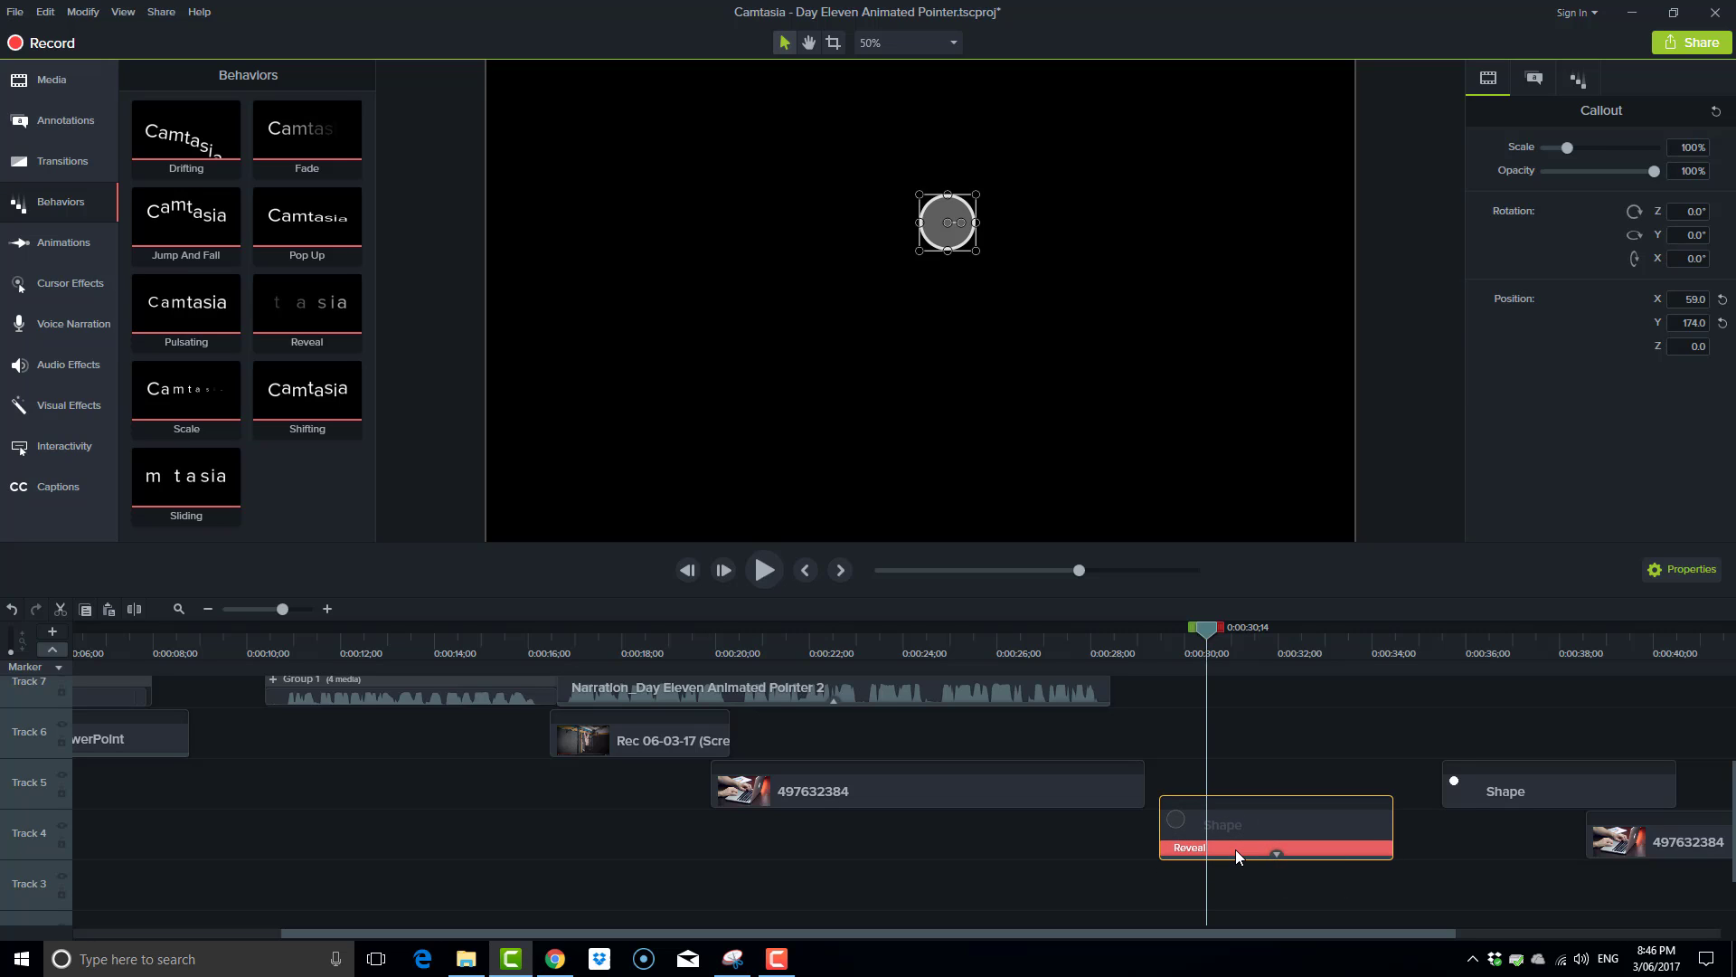
left_click(1235, 848)
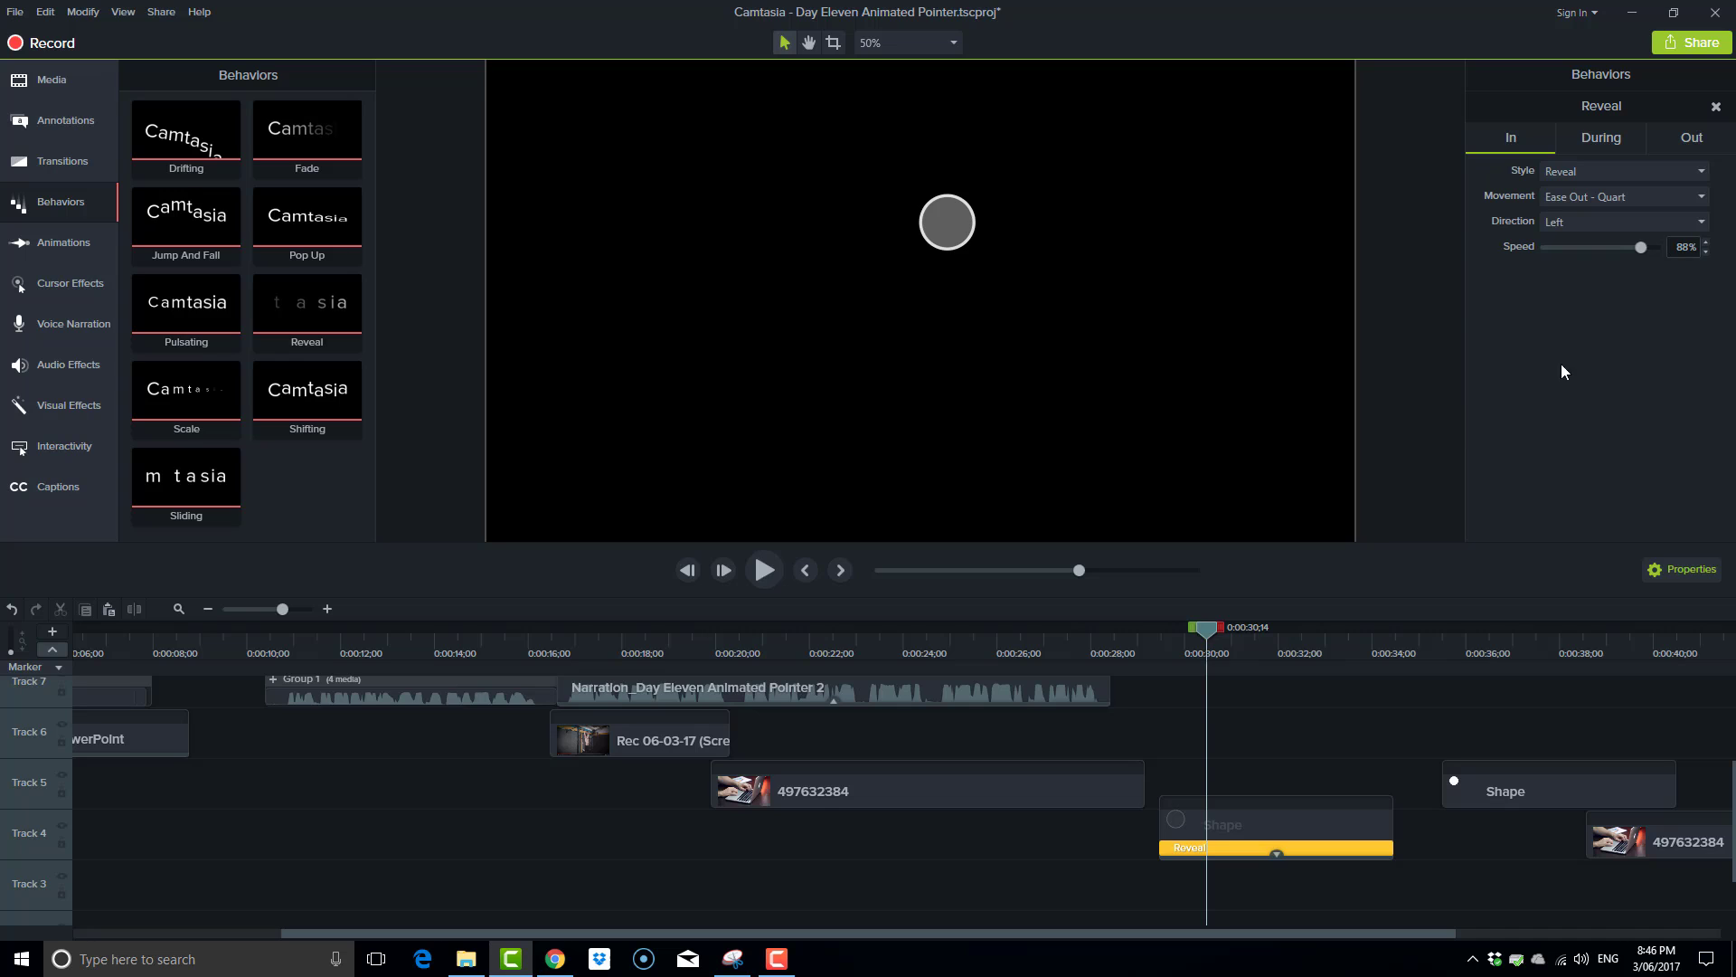
left_click(1709, 178)
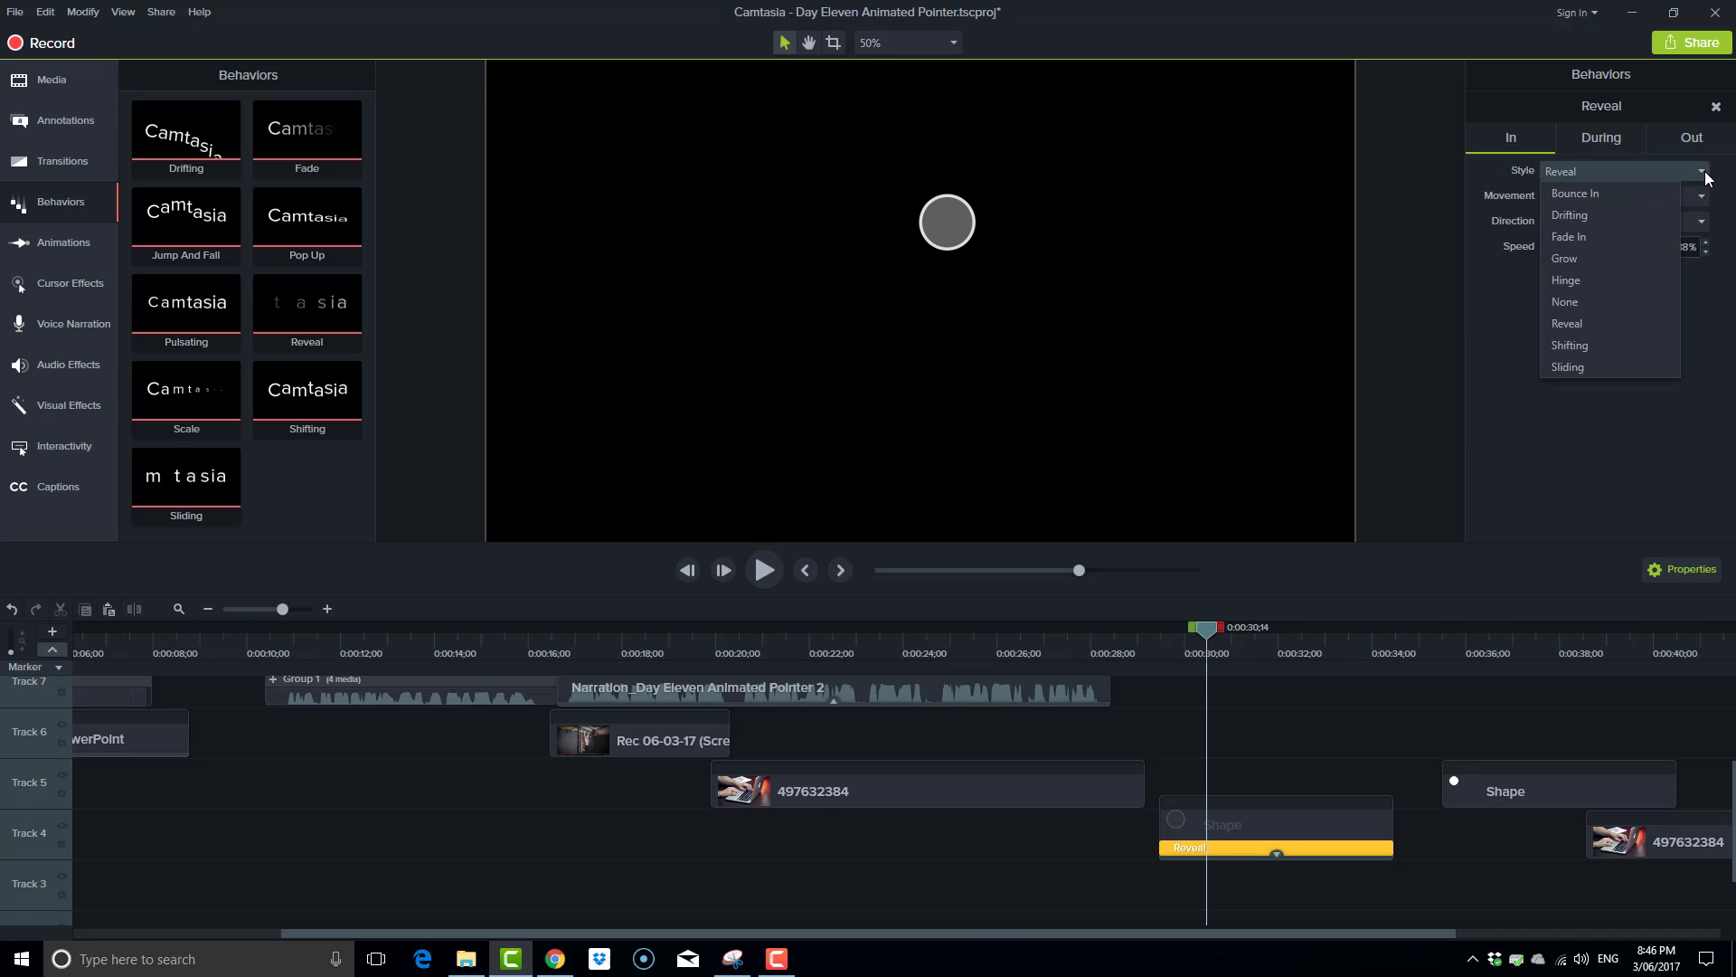
left_click(1589, 264)
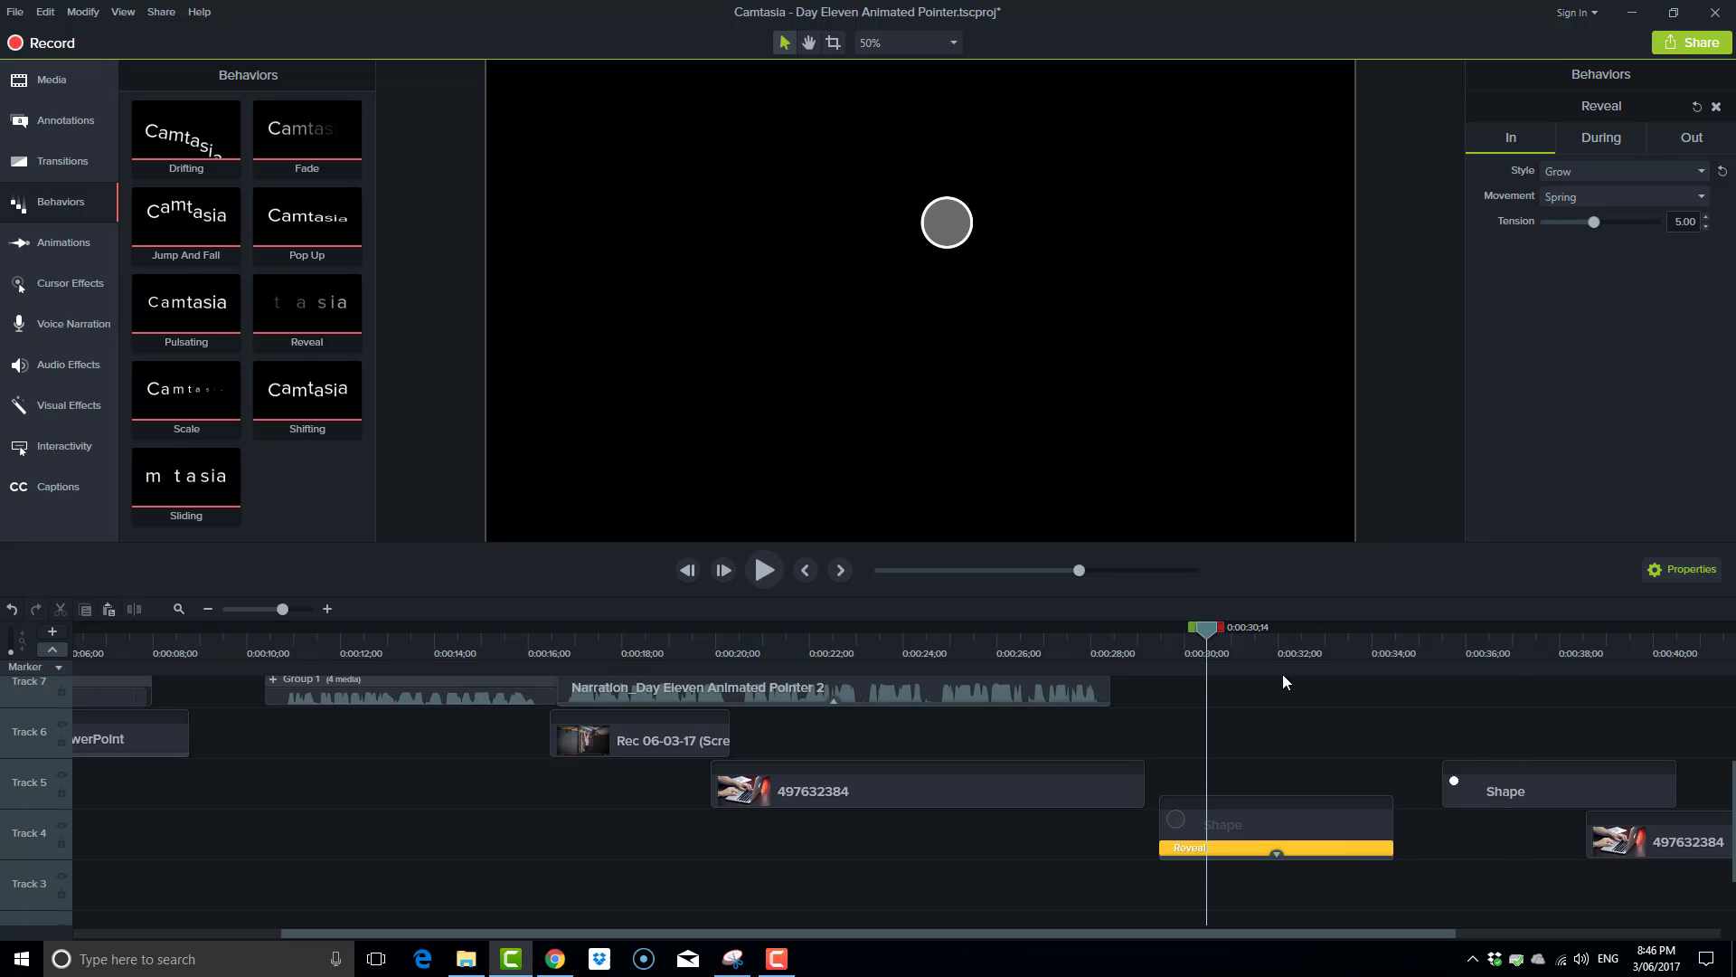
left_click_drag(1212, 630, 1266, 674)
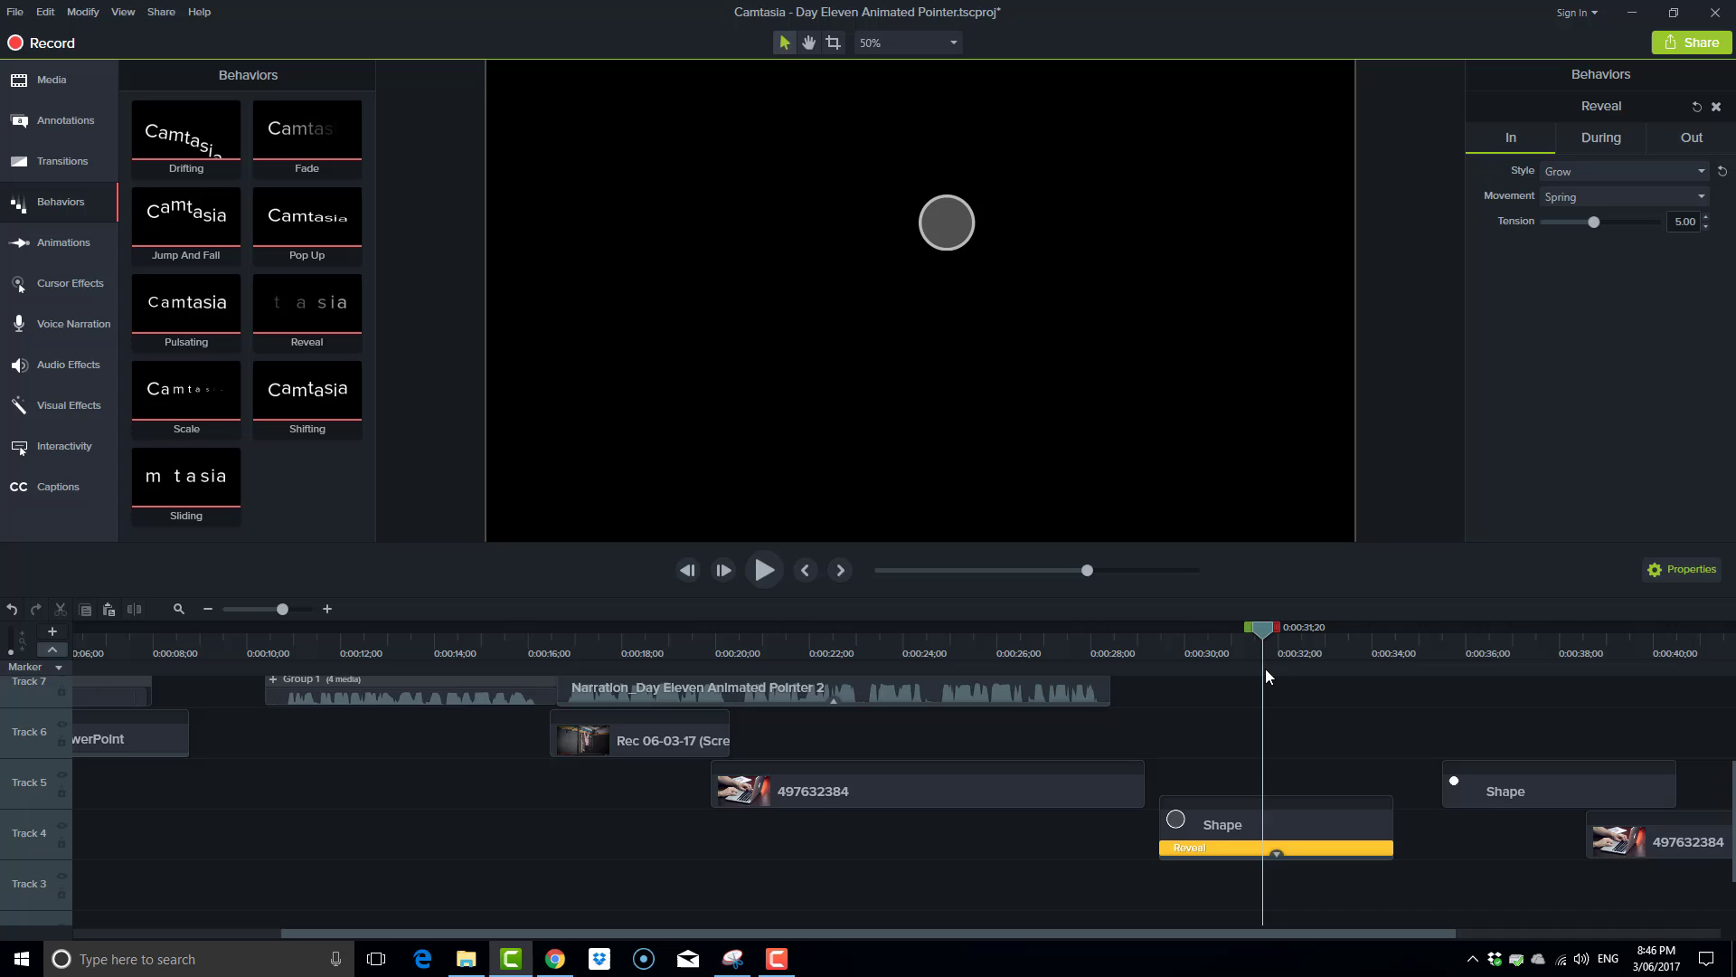
Set the larger circle's behavior to None for the During style and Shrink for the Out style.
left_click(1599, 140)
left_click(1623, 170)
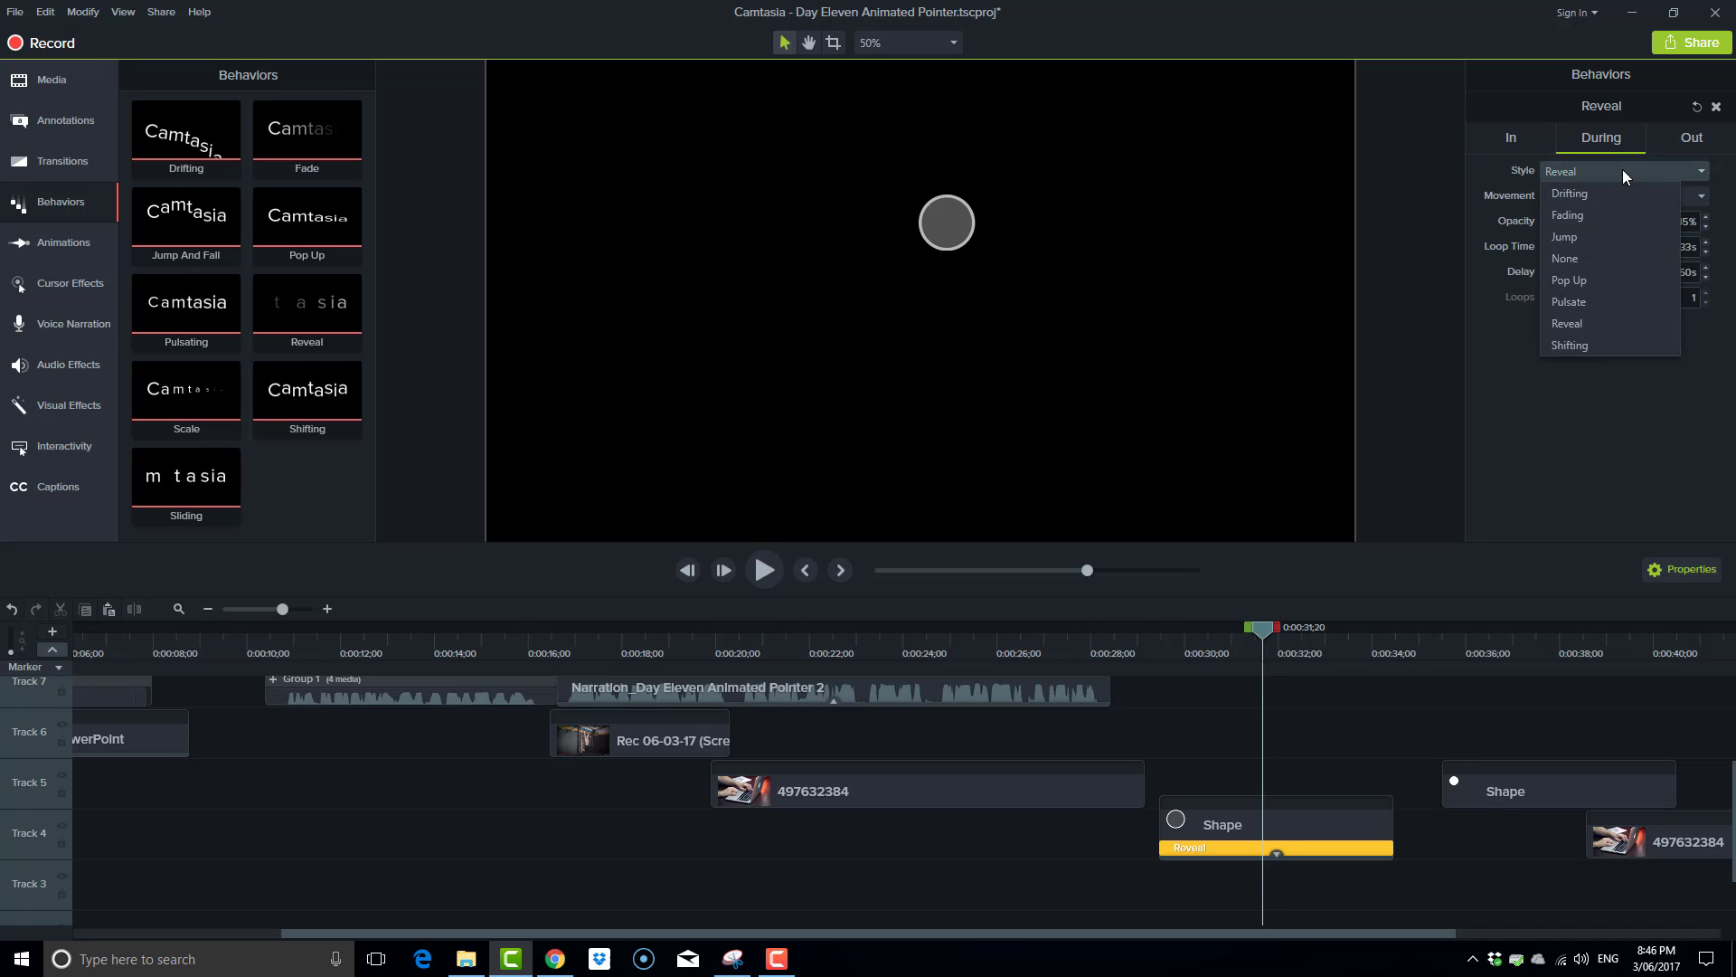
left_click(1584, 258)
left_click(1692, 143)
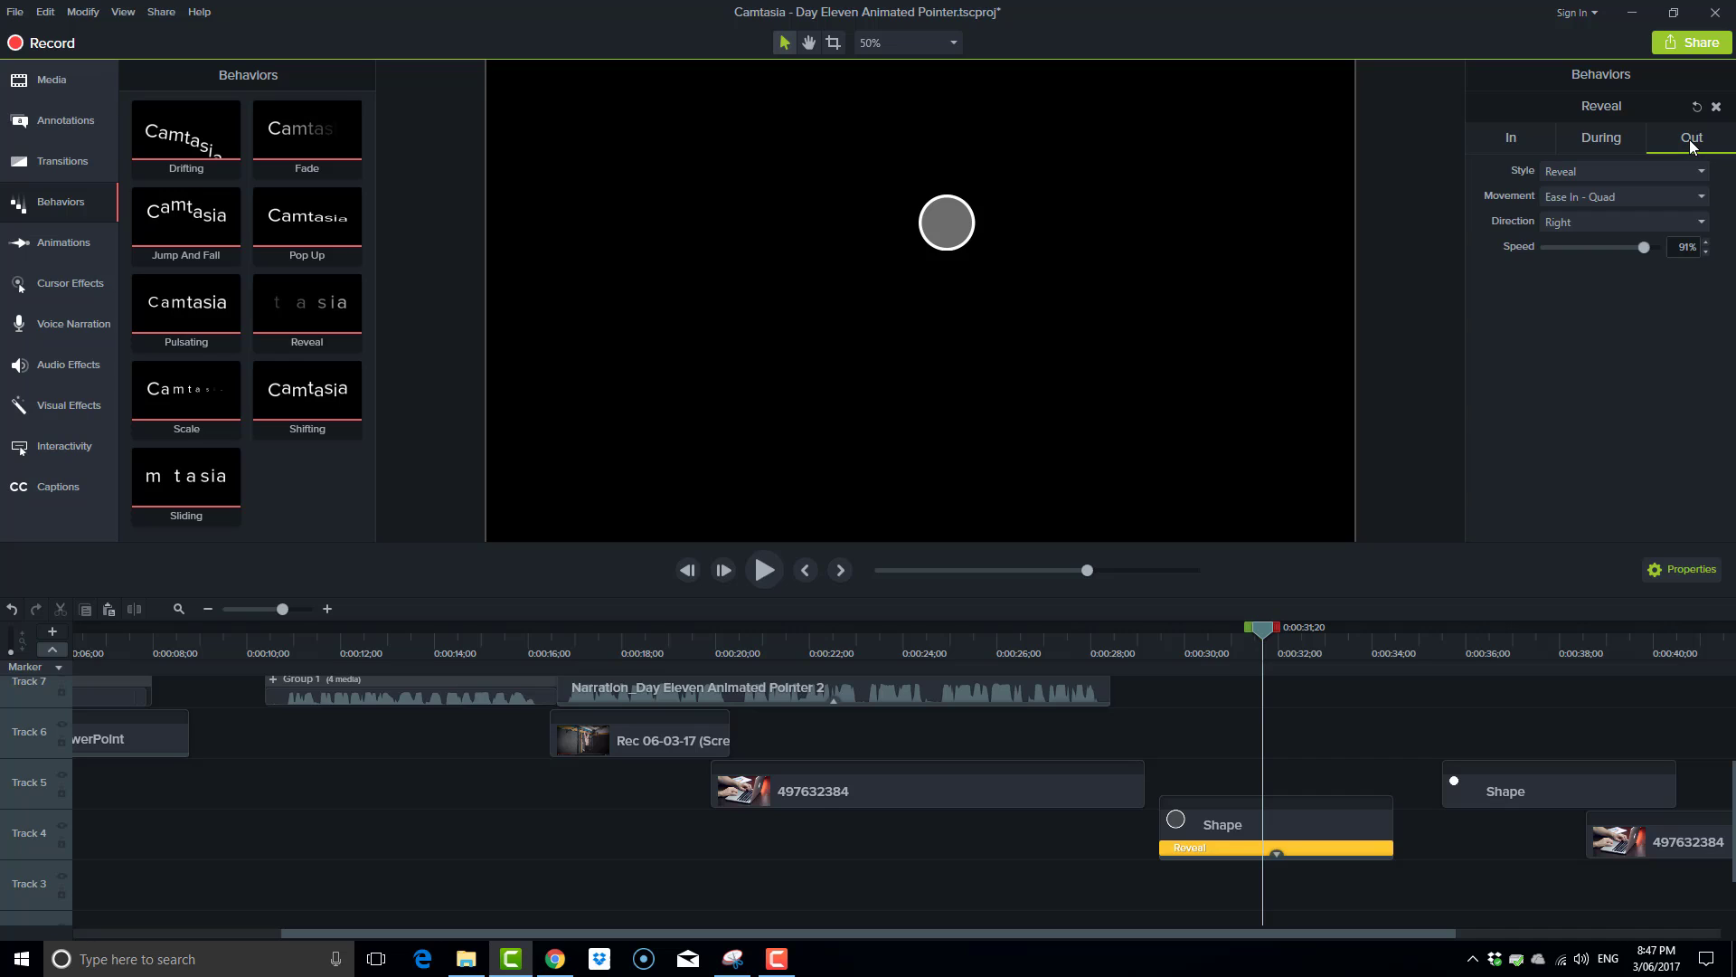
left_click(1680, 175)
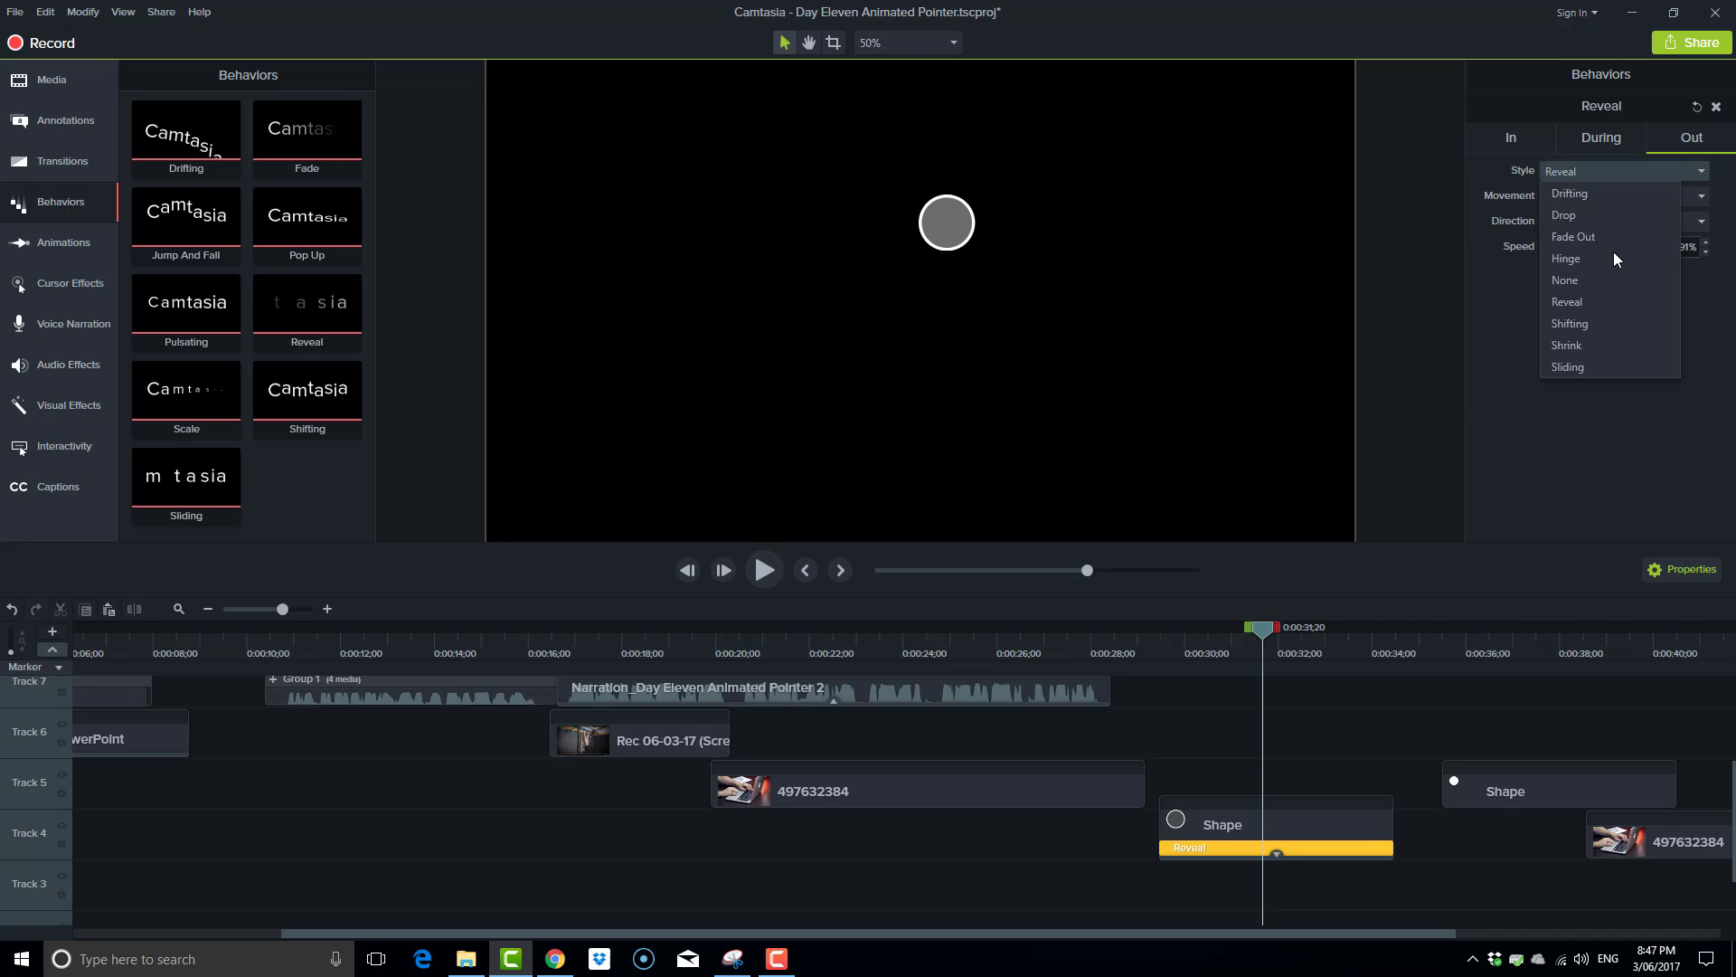
left_click(1592, 345)
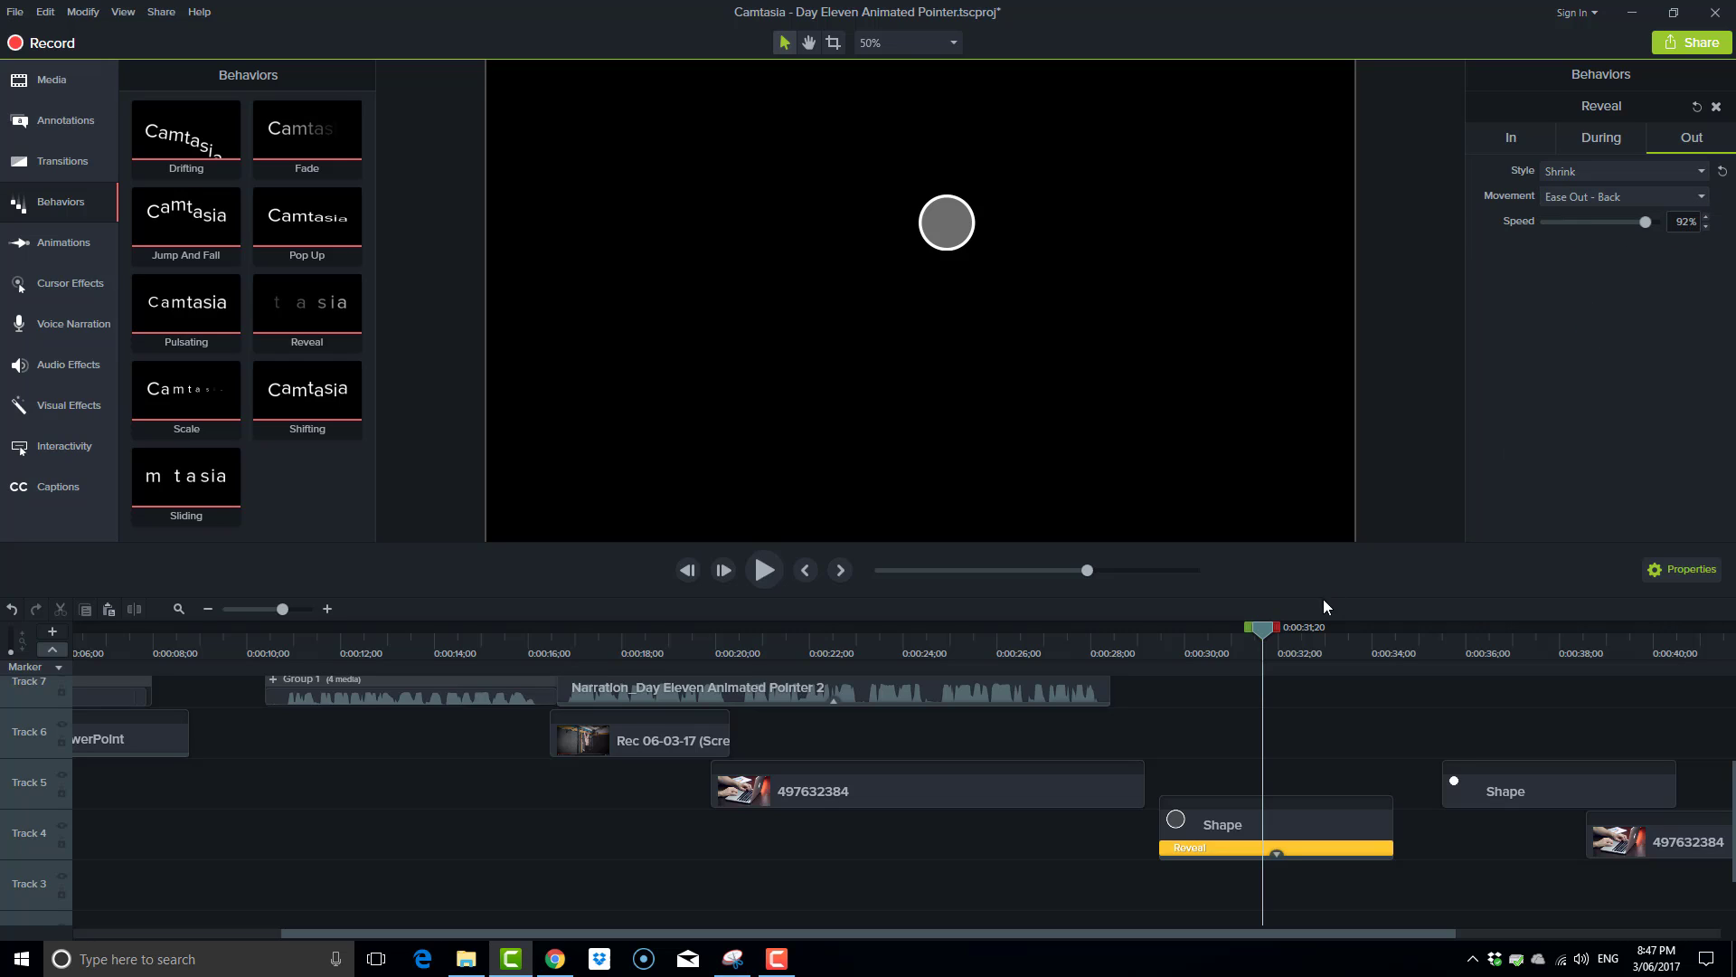
left_click_drag(1259, 631, 1311, 647)
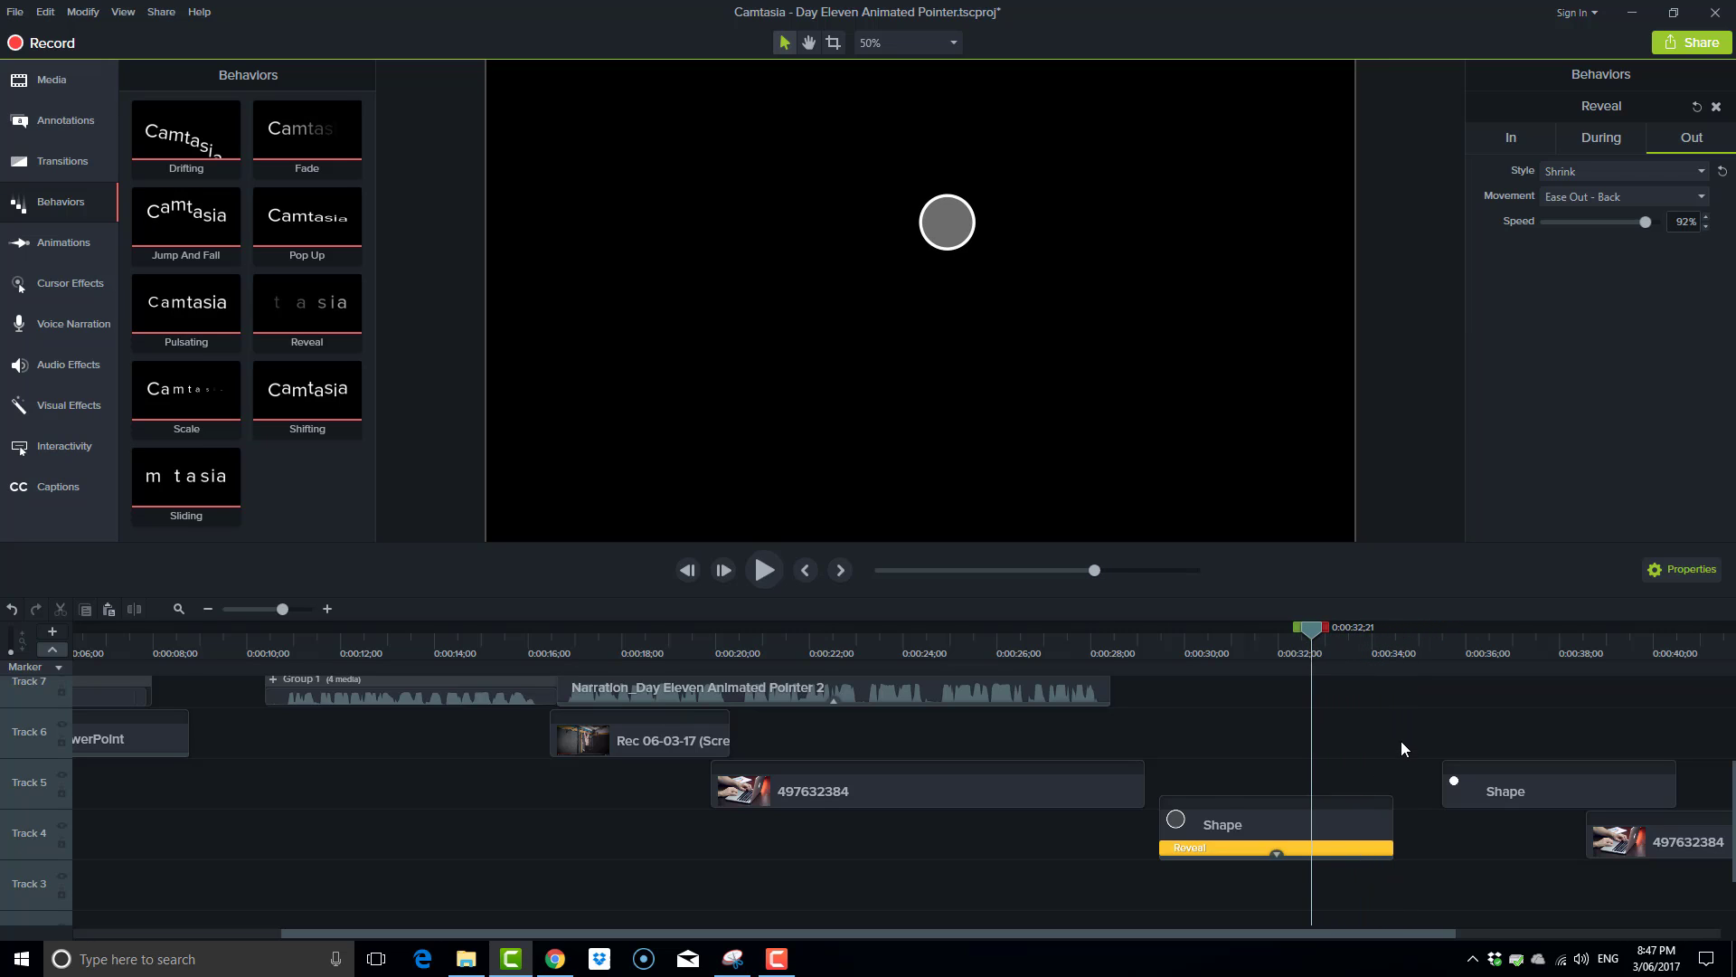
Move the white dot's clip on Track 5 back so it lines up directly above the larger circle's clip.
scroll(1410, 750, "down", 1)
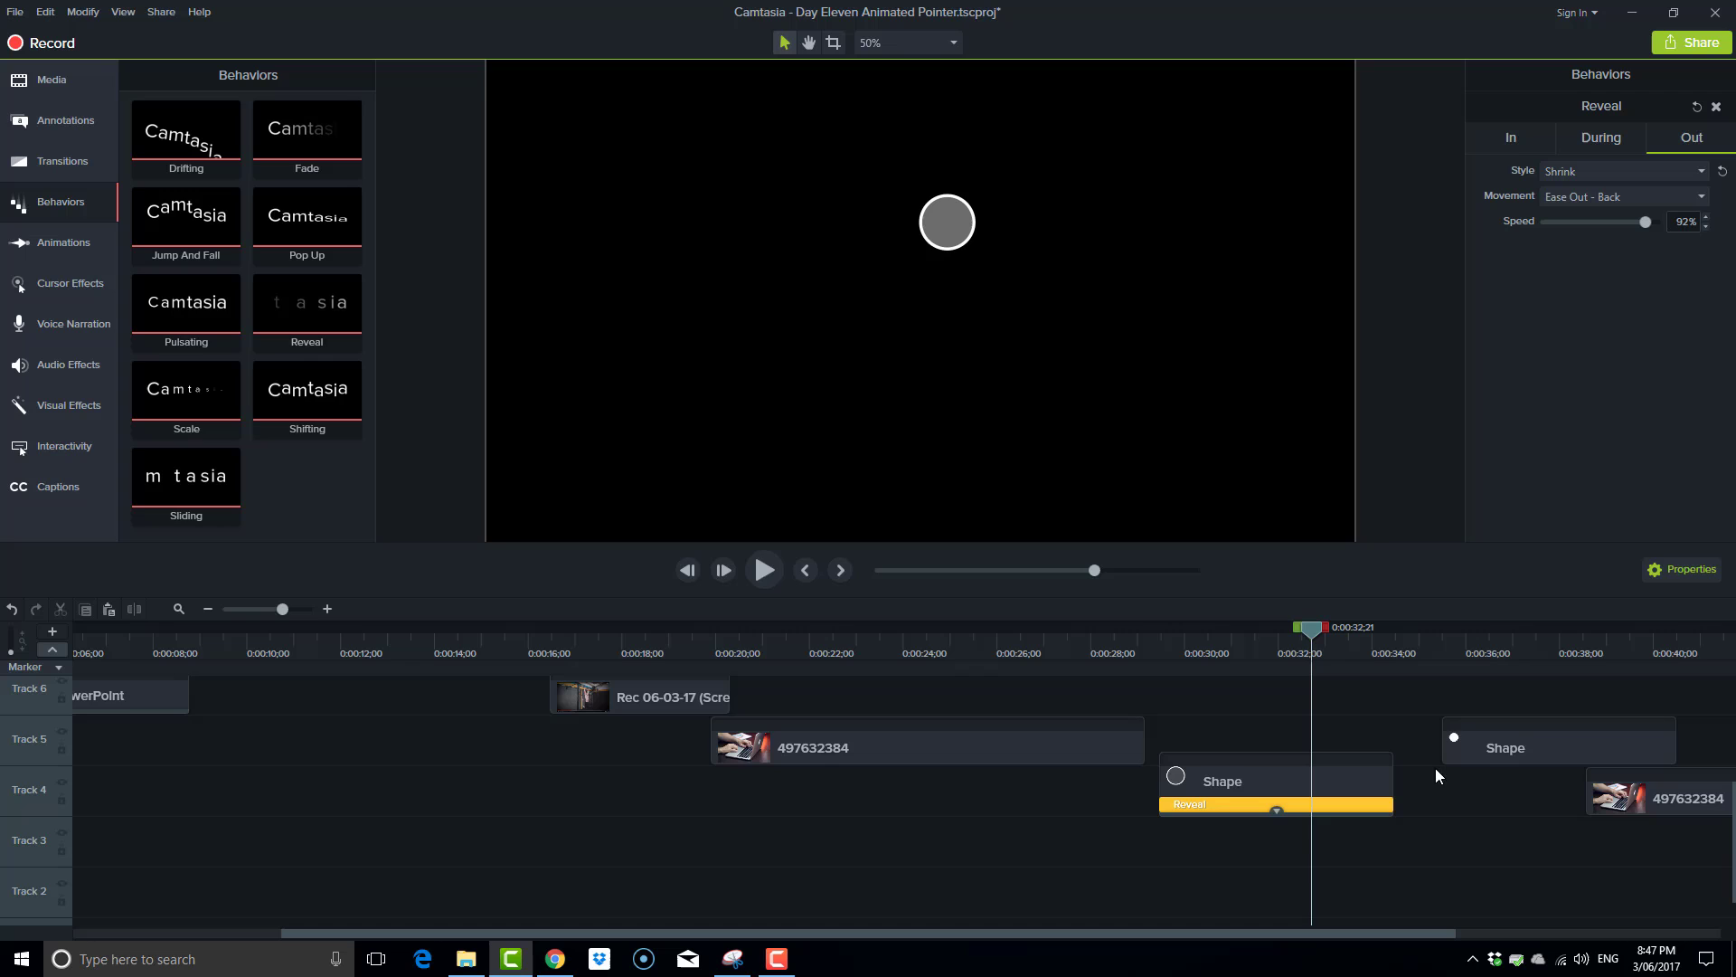
left_click(1535, 753)
left_click_drag(1505, 738, 1251, 738)
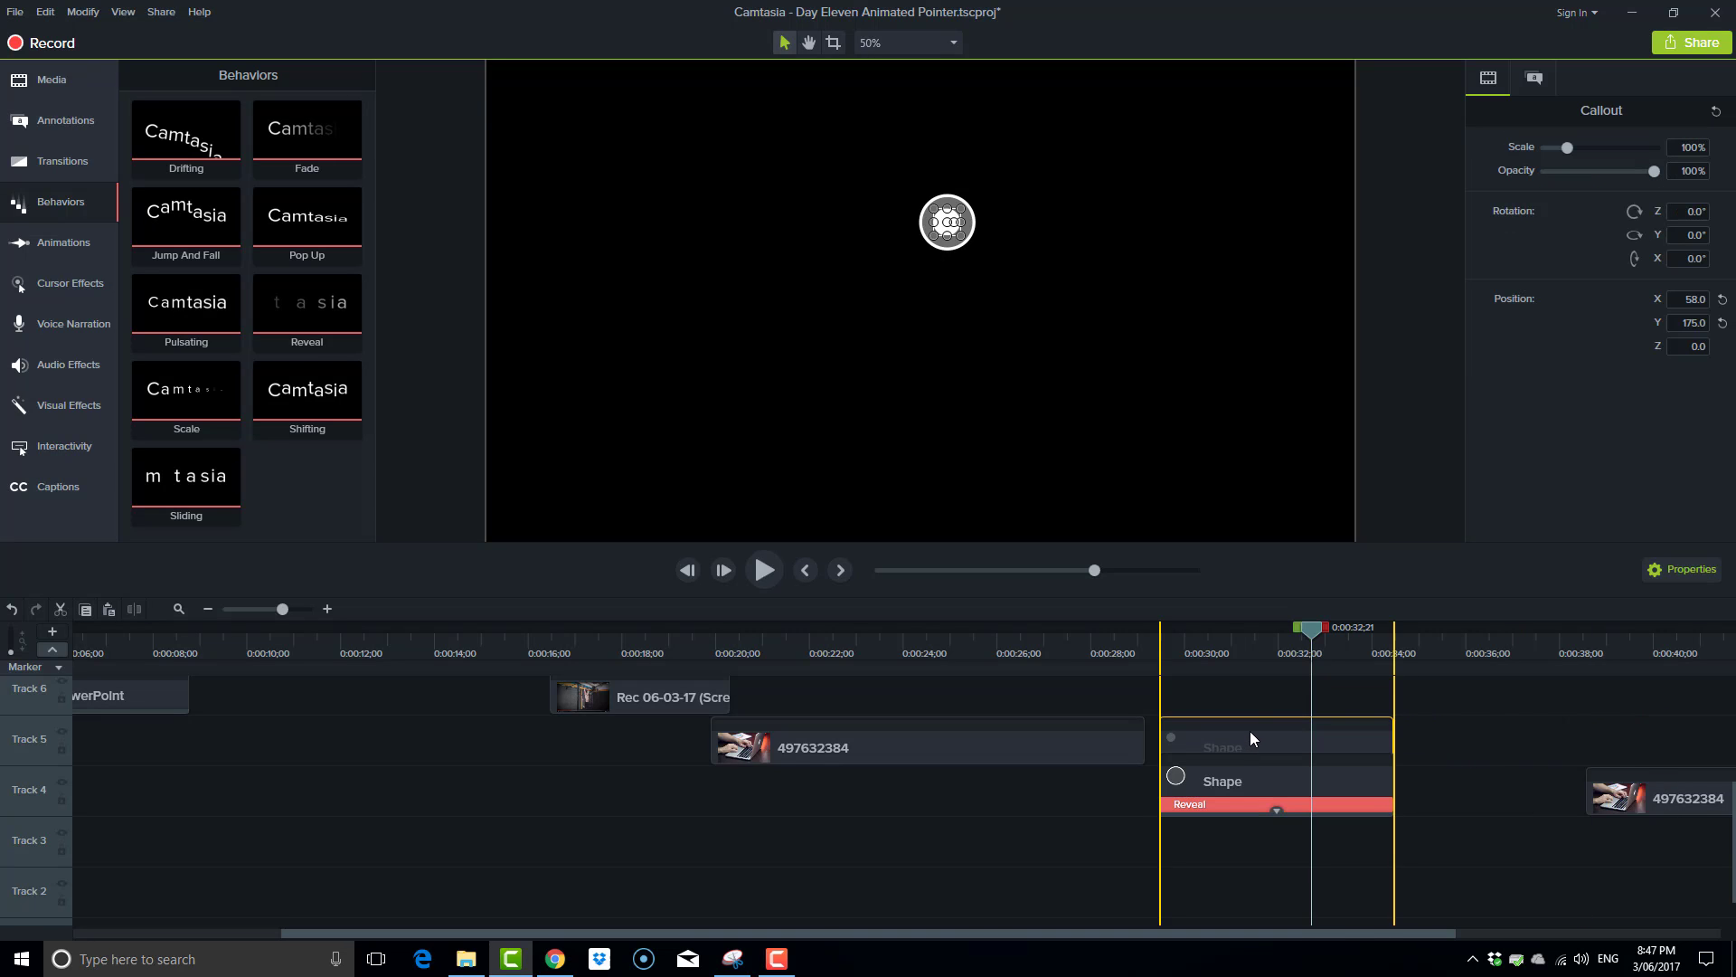
left_click(1278, 813)
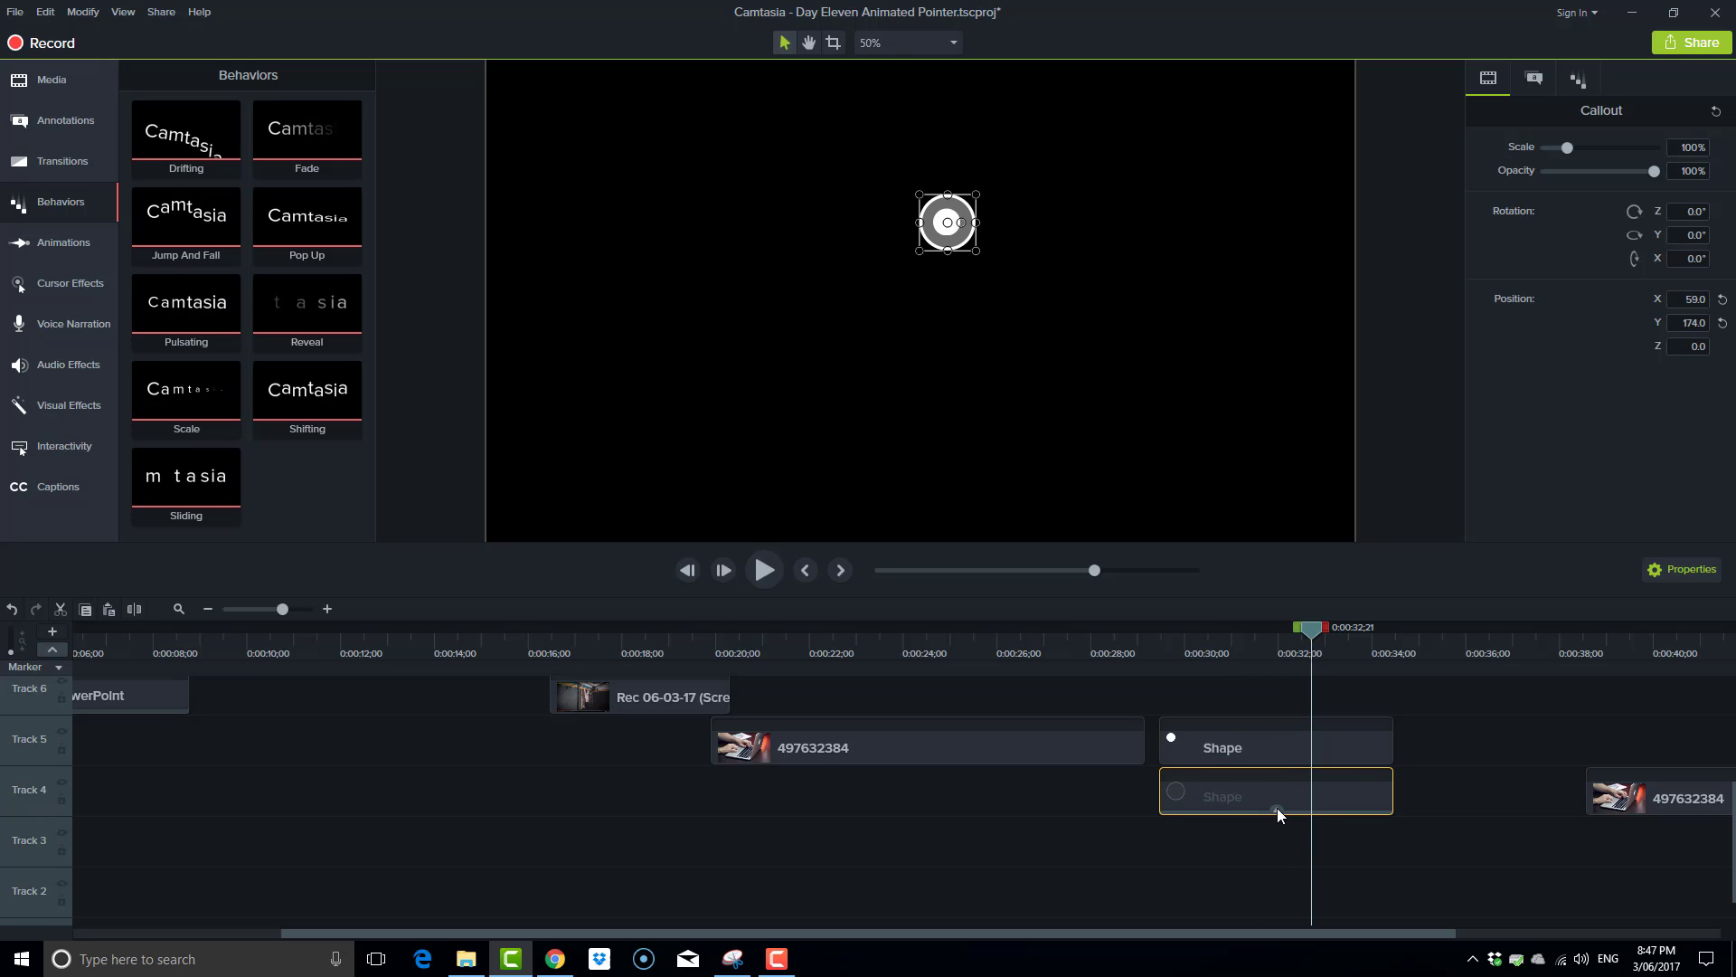
left_click_drag(1316, 638, 1206, 651)
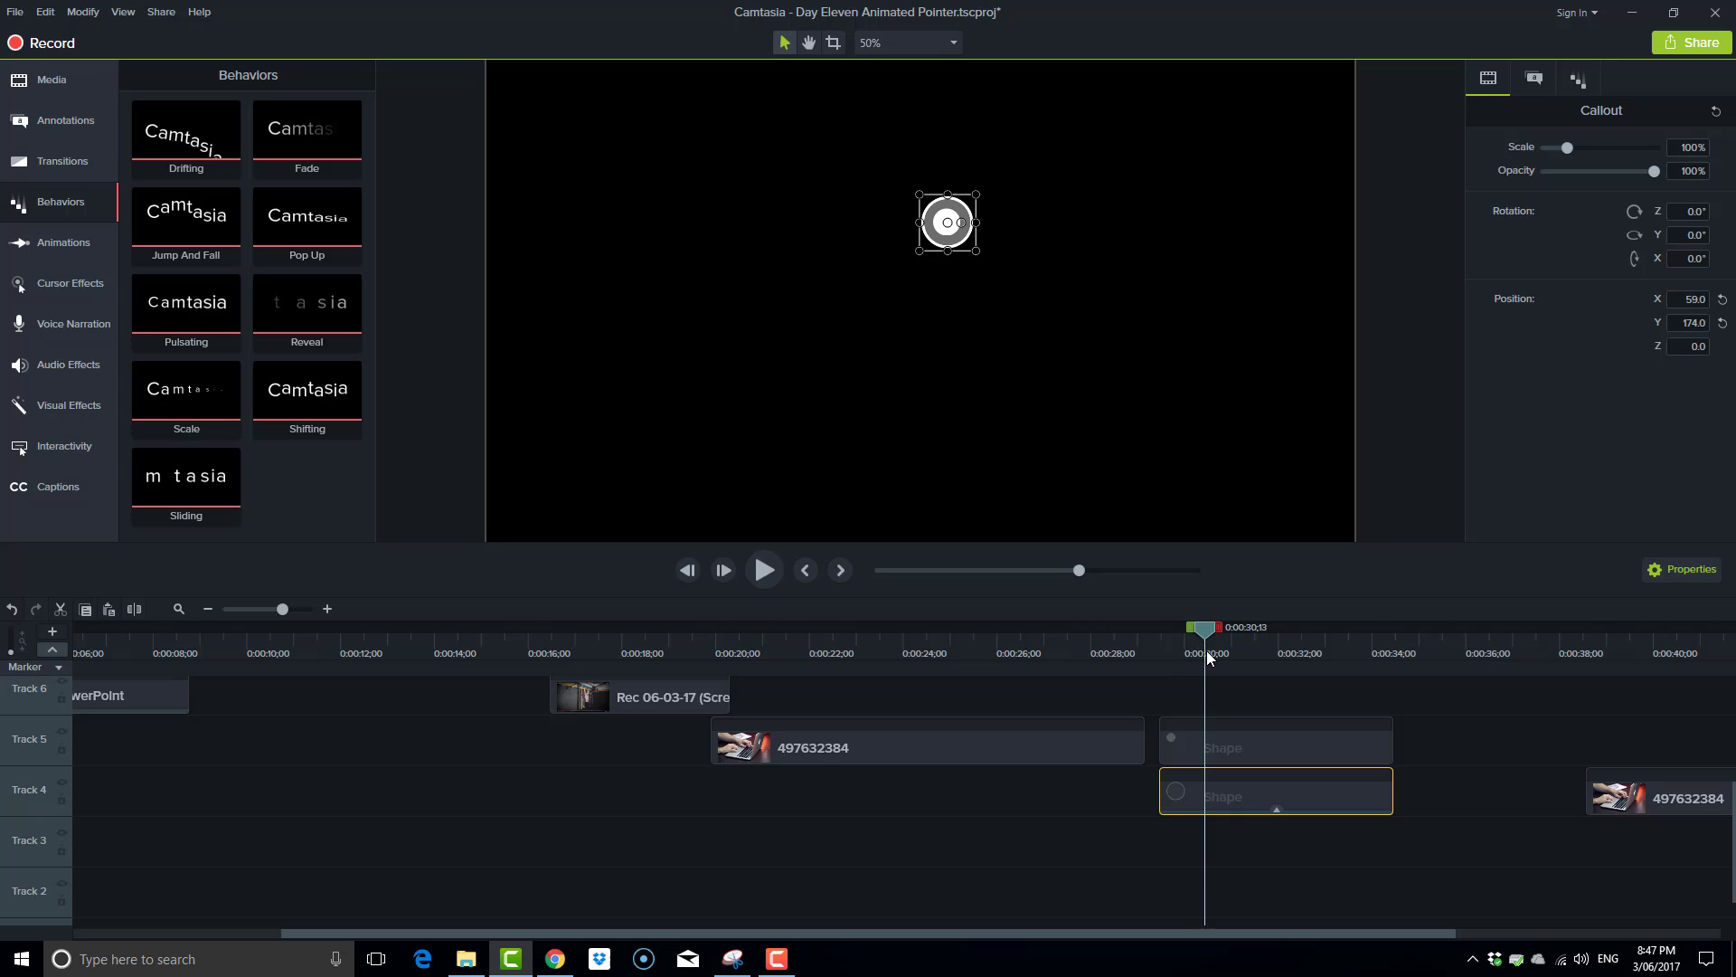
Apply the Reveal behavior to the white dot's clip on Track 5 and set its In style to Grow.
left_click(1264, 752)
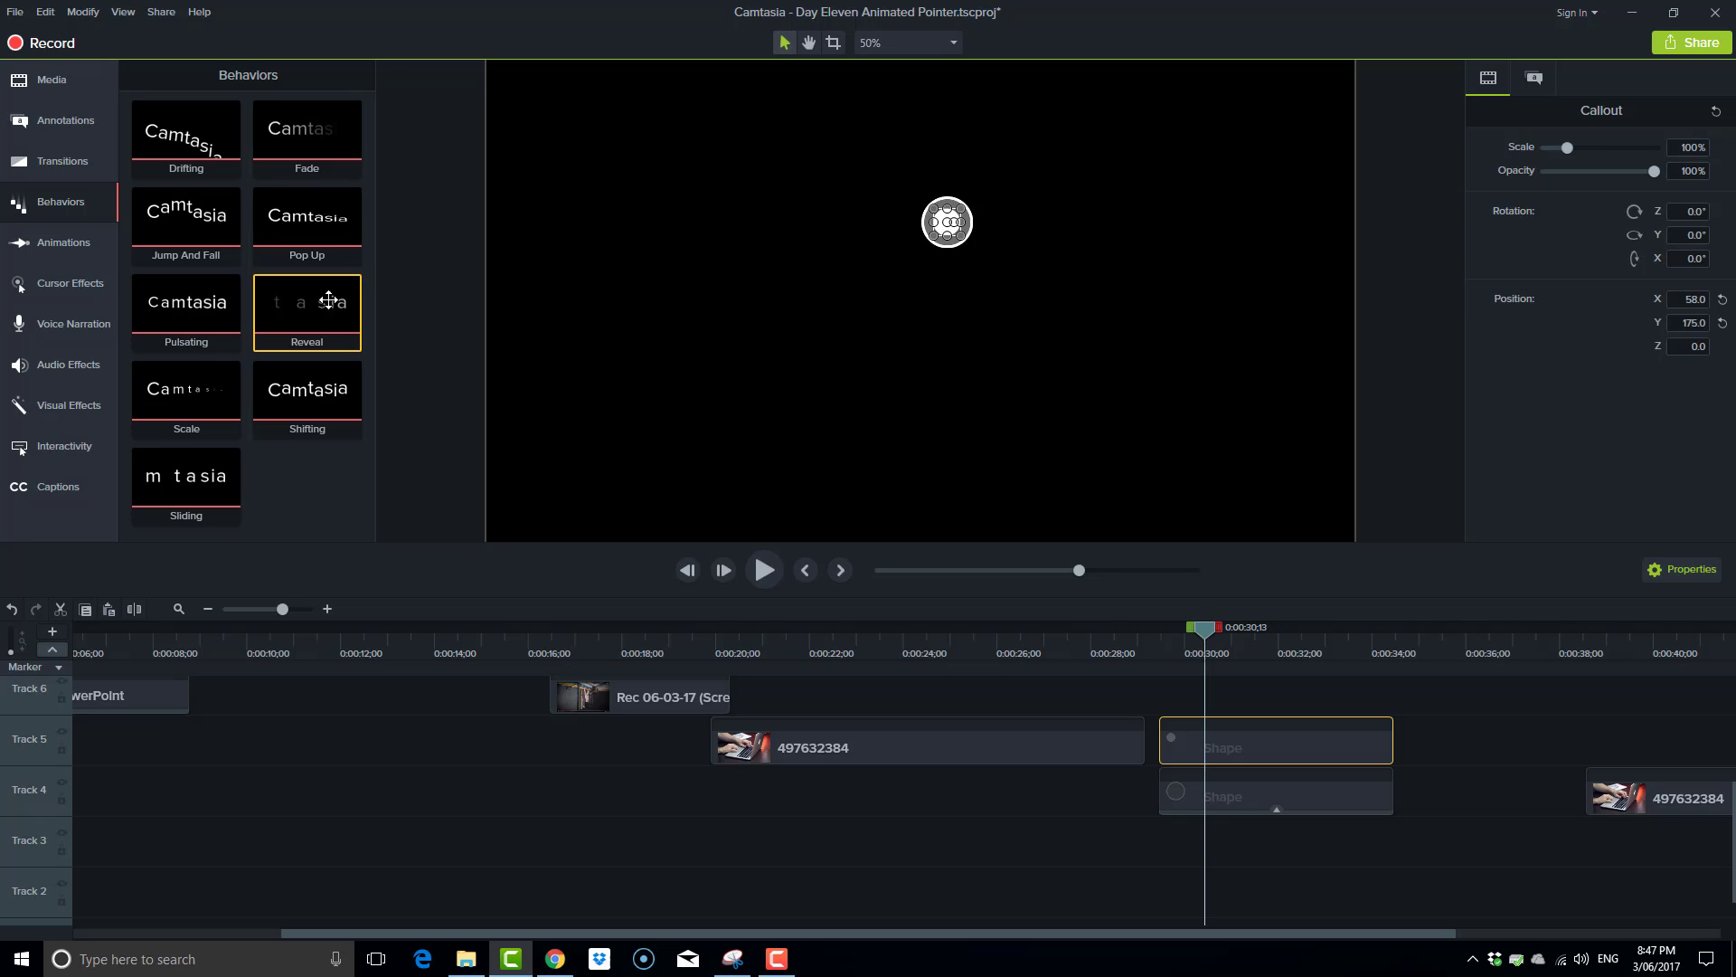
left_click_drag(350, 319, 1283, 748)
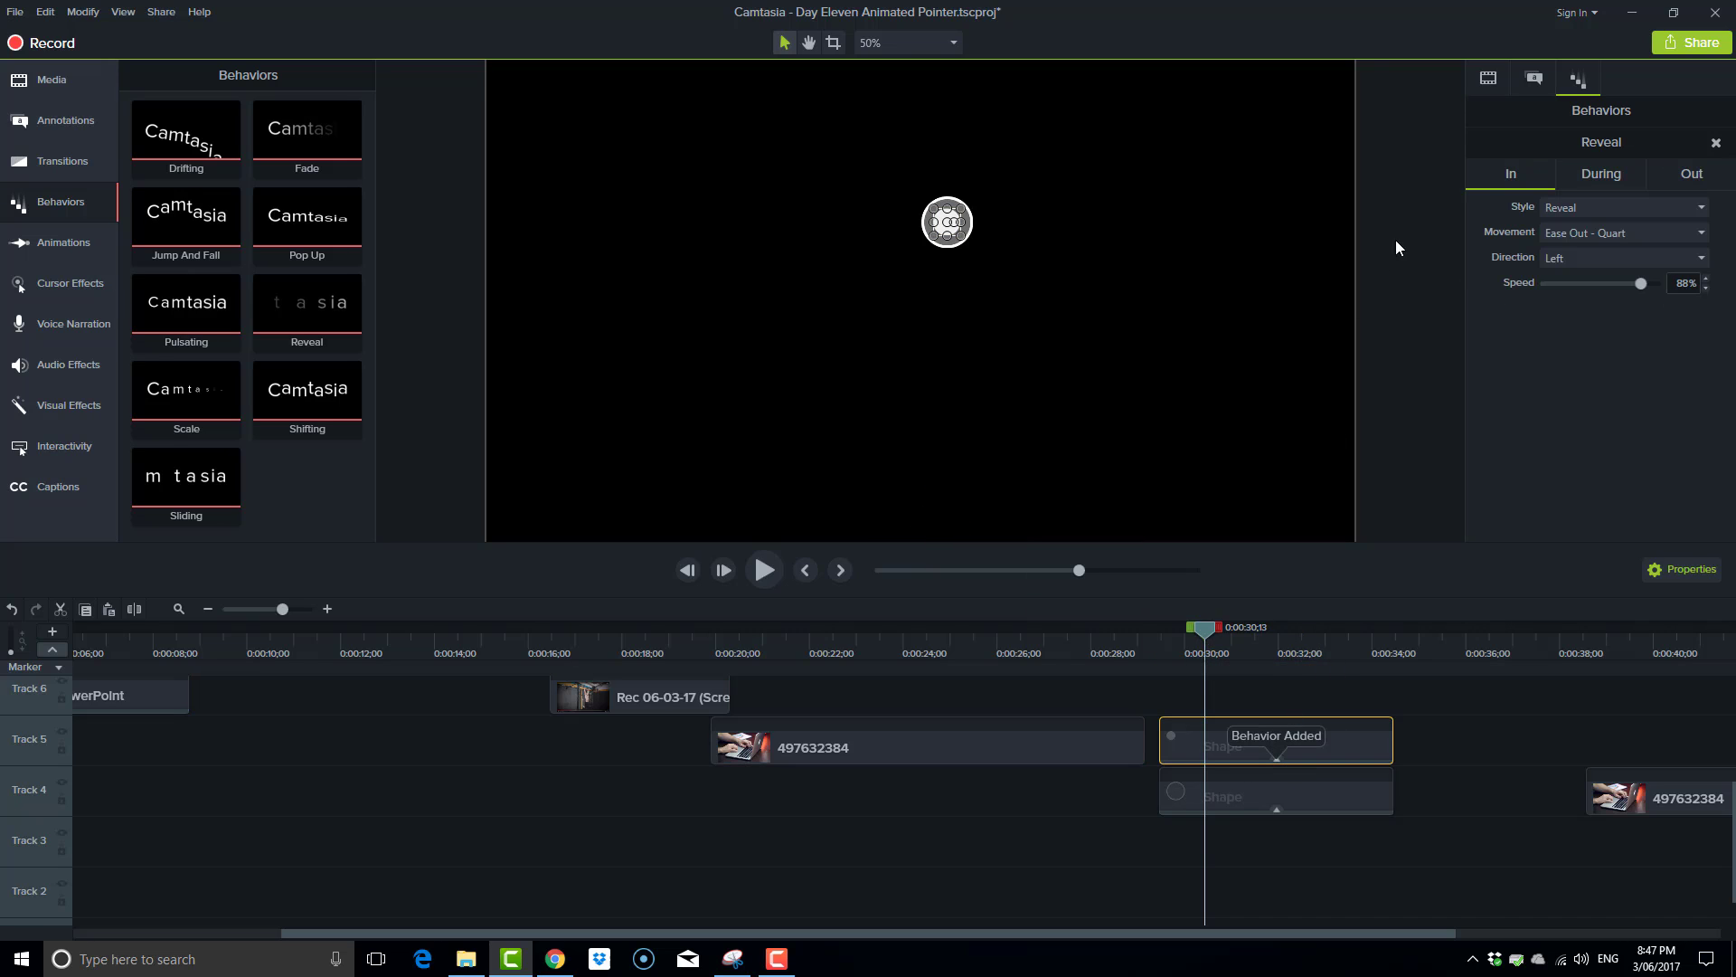
left_click(1608, 180)
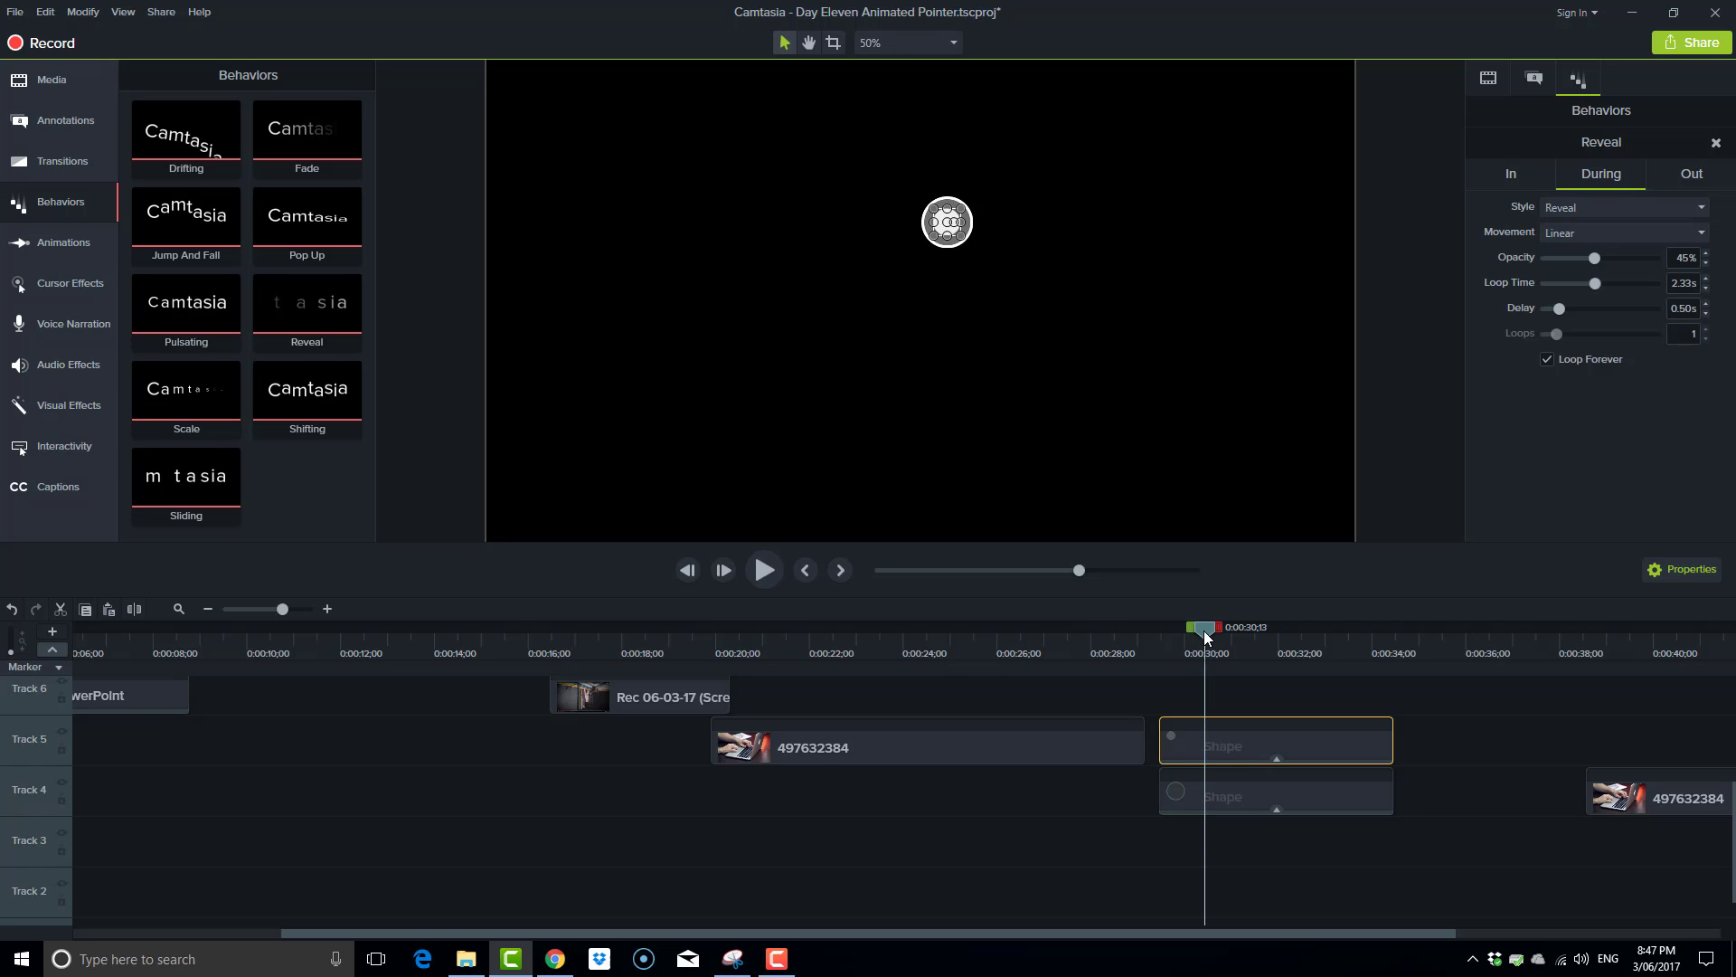
mouse_move(1206, 637)
left_mouse_down()
mouse_move(1149, 626)
mouse_move(1215, 649)
left_mouse_up()
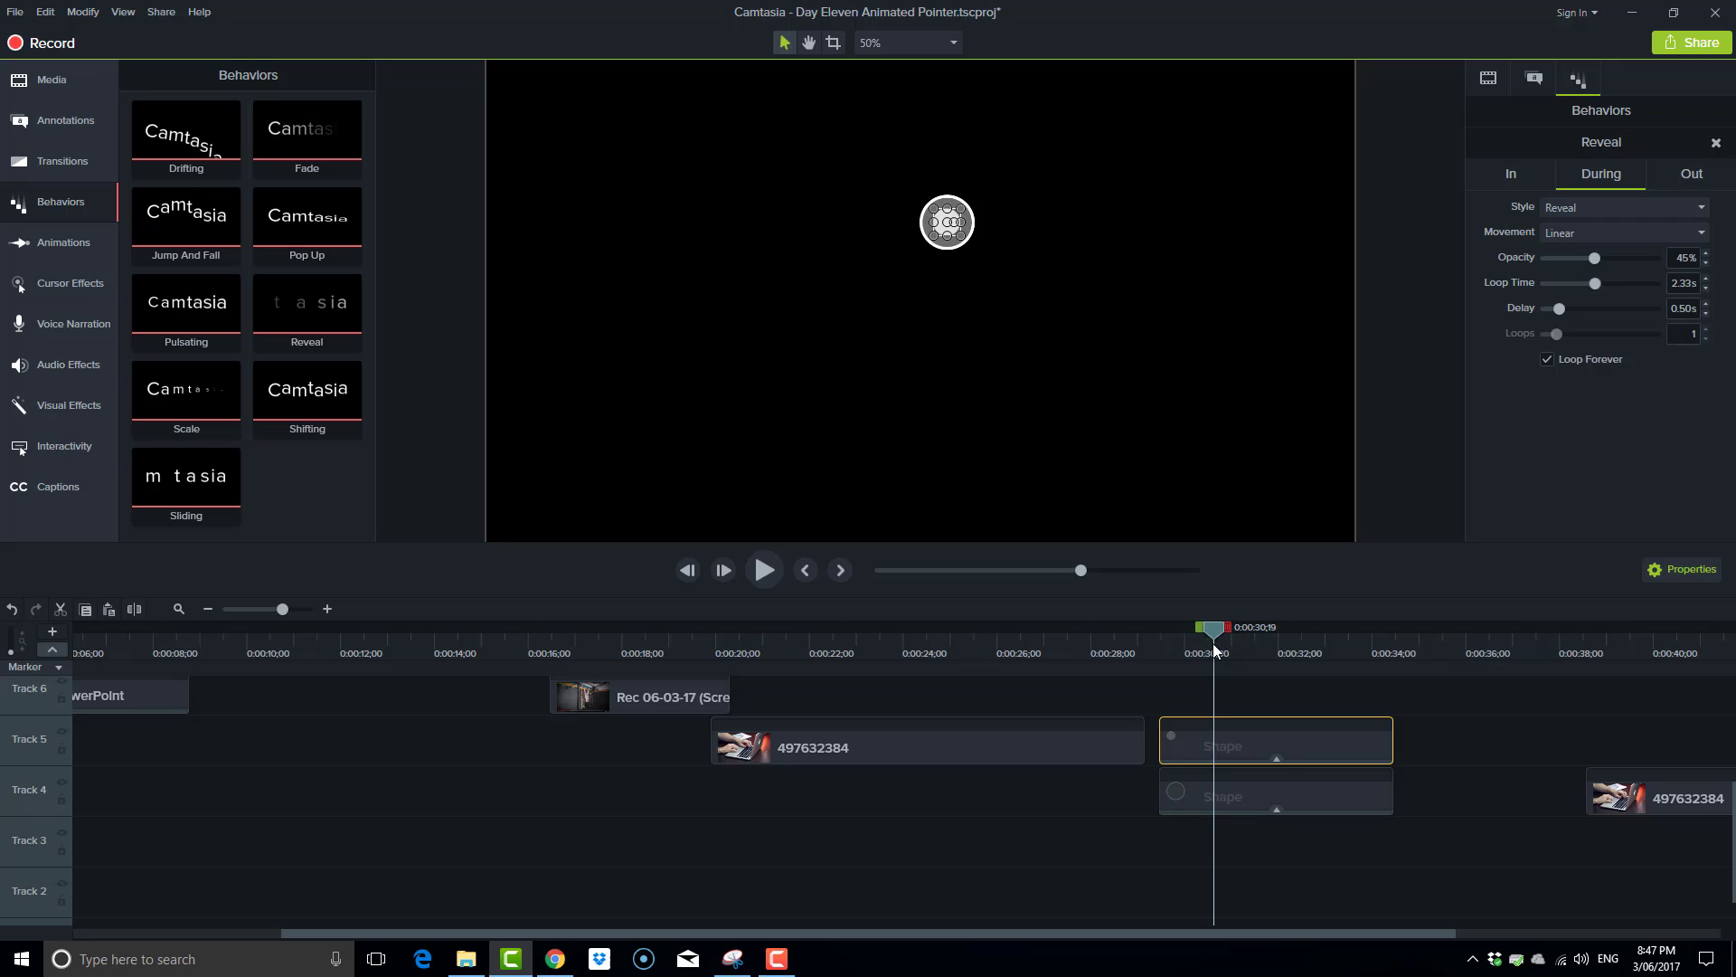
left_click(1525, 174)
left_click(1702, 209)
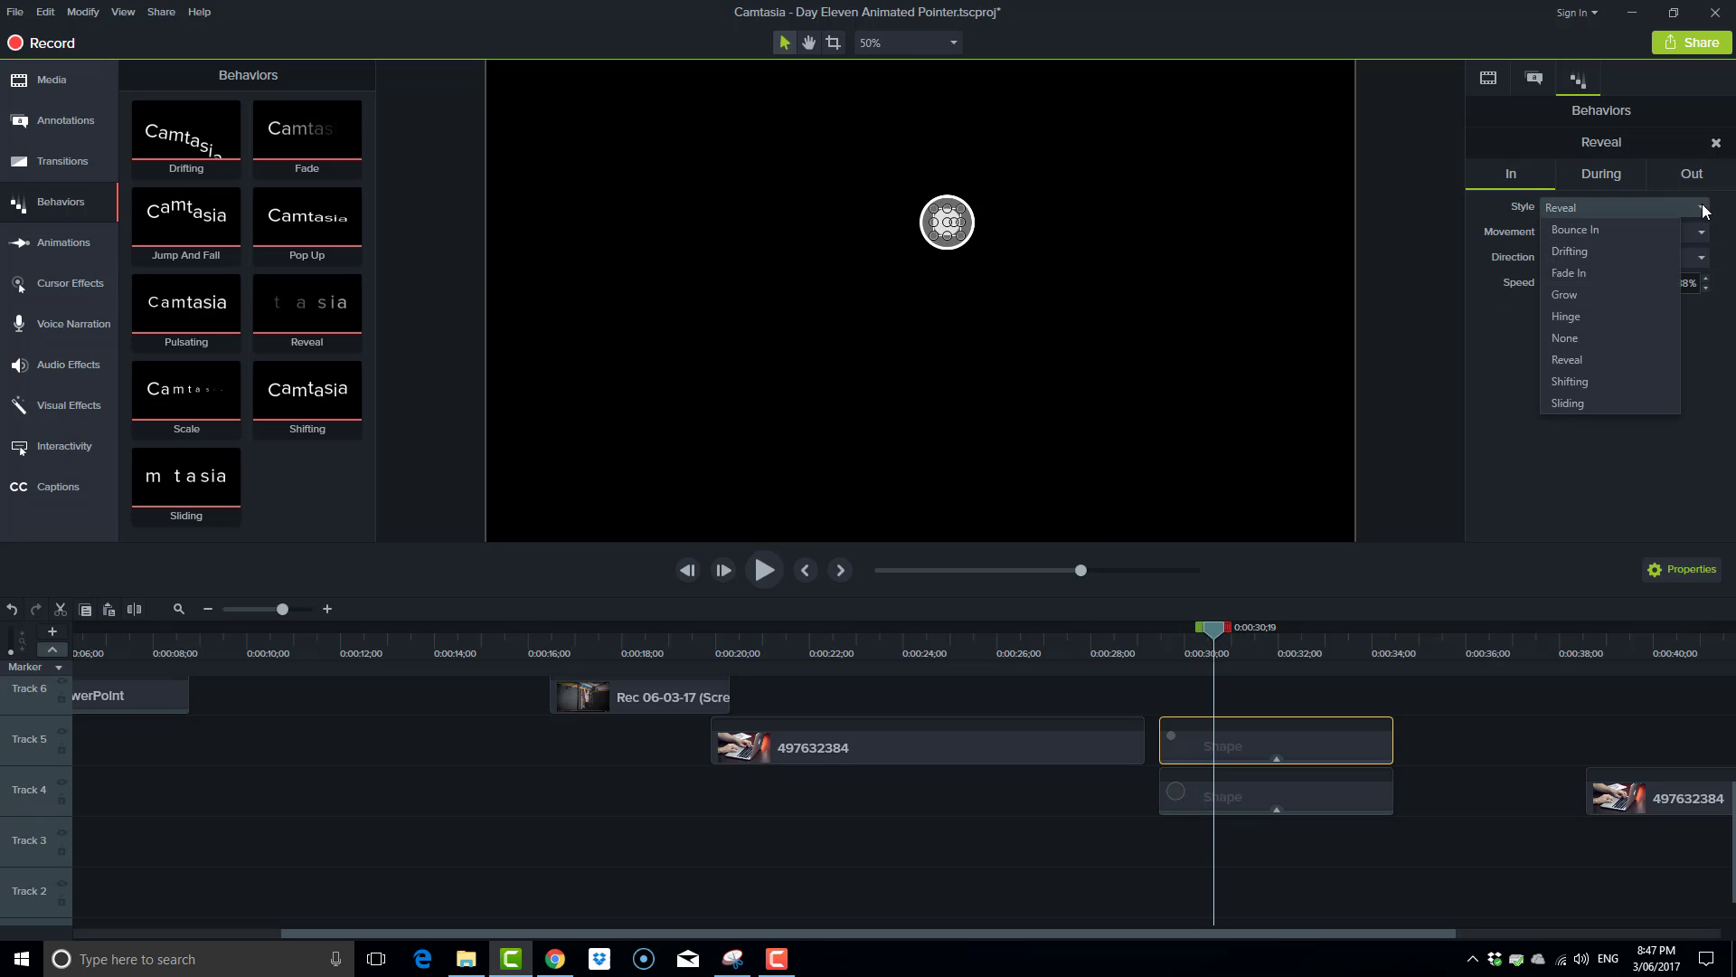
left_click(1593, 302)
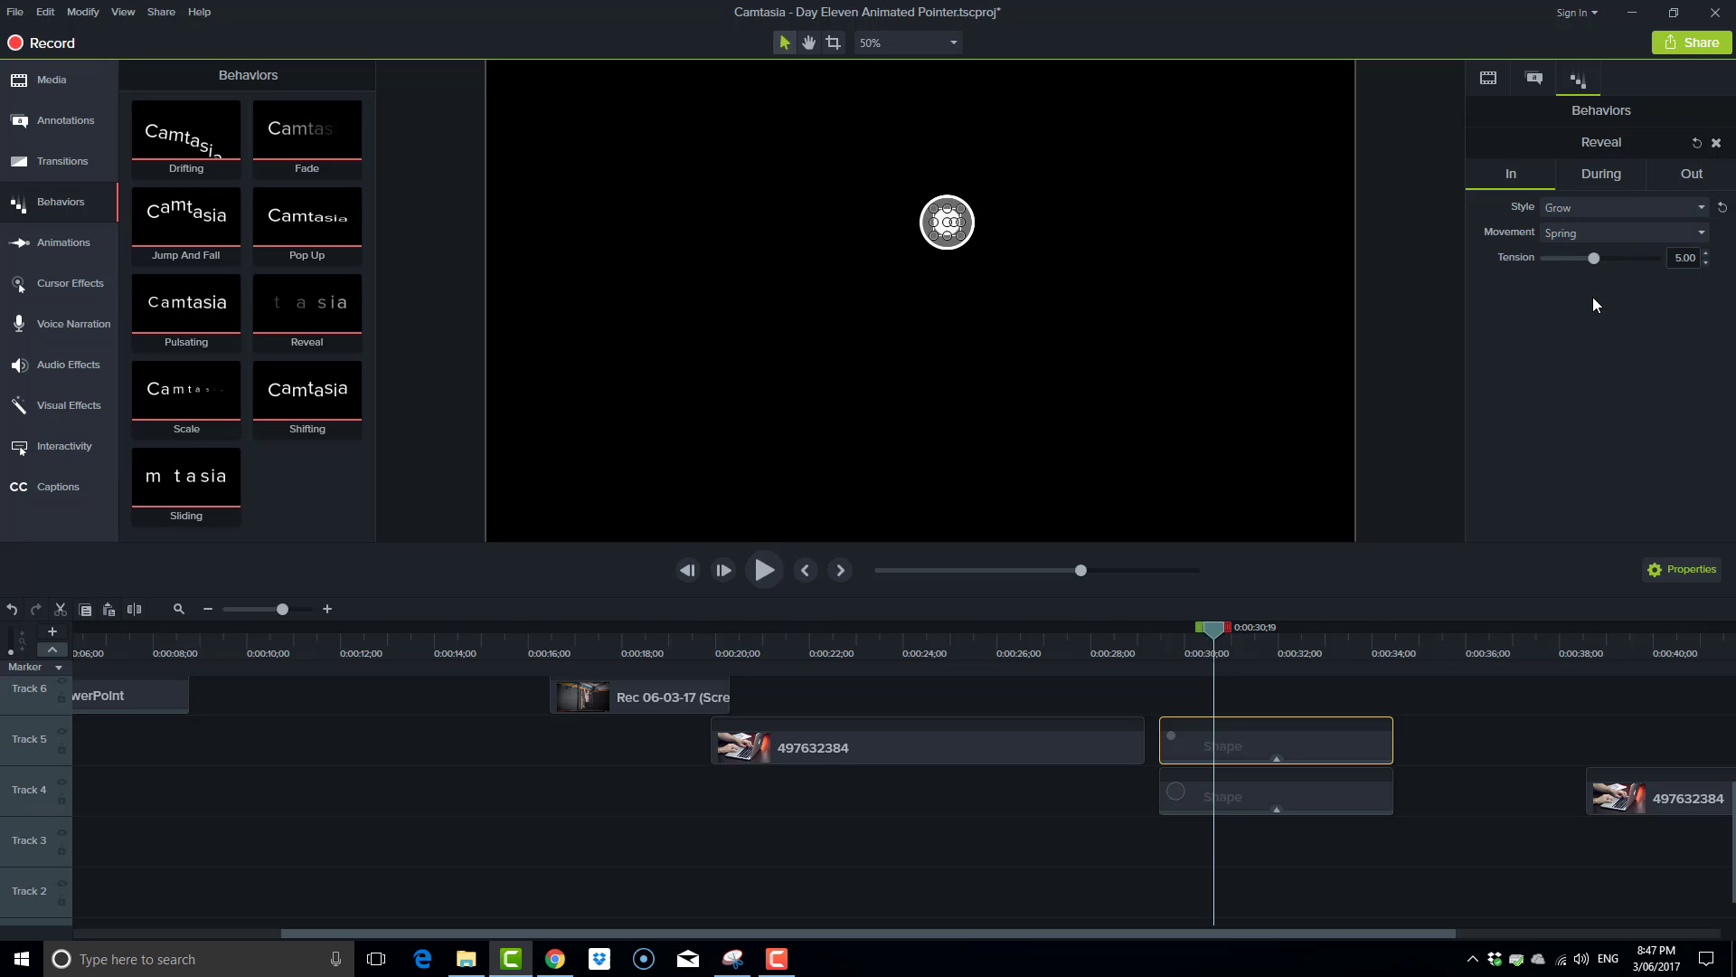
Set the white dot's behavior to None for the During style and Shrink for the Out style.
left_click(1586, 172)
left_click(1620, 209)
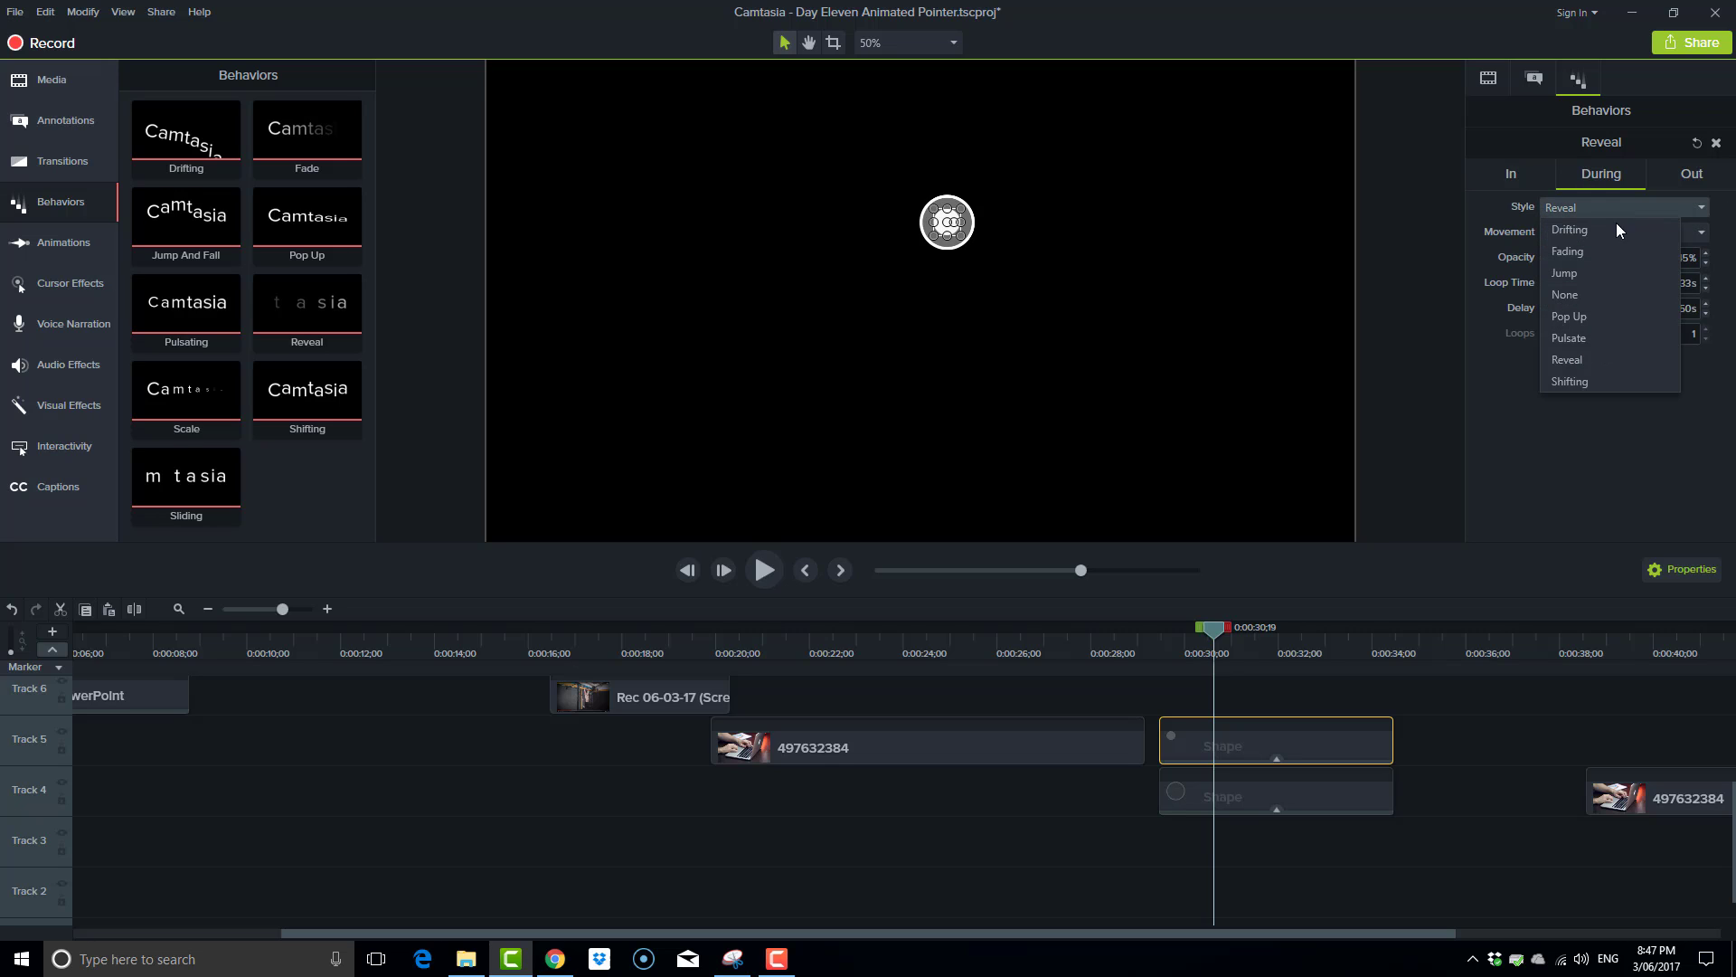
left_click(1592, 296)
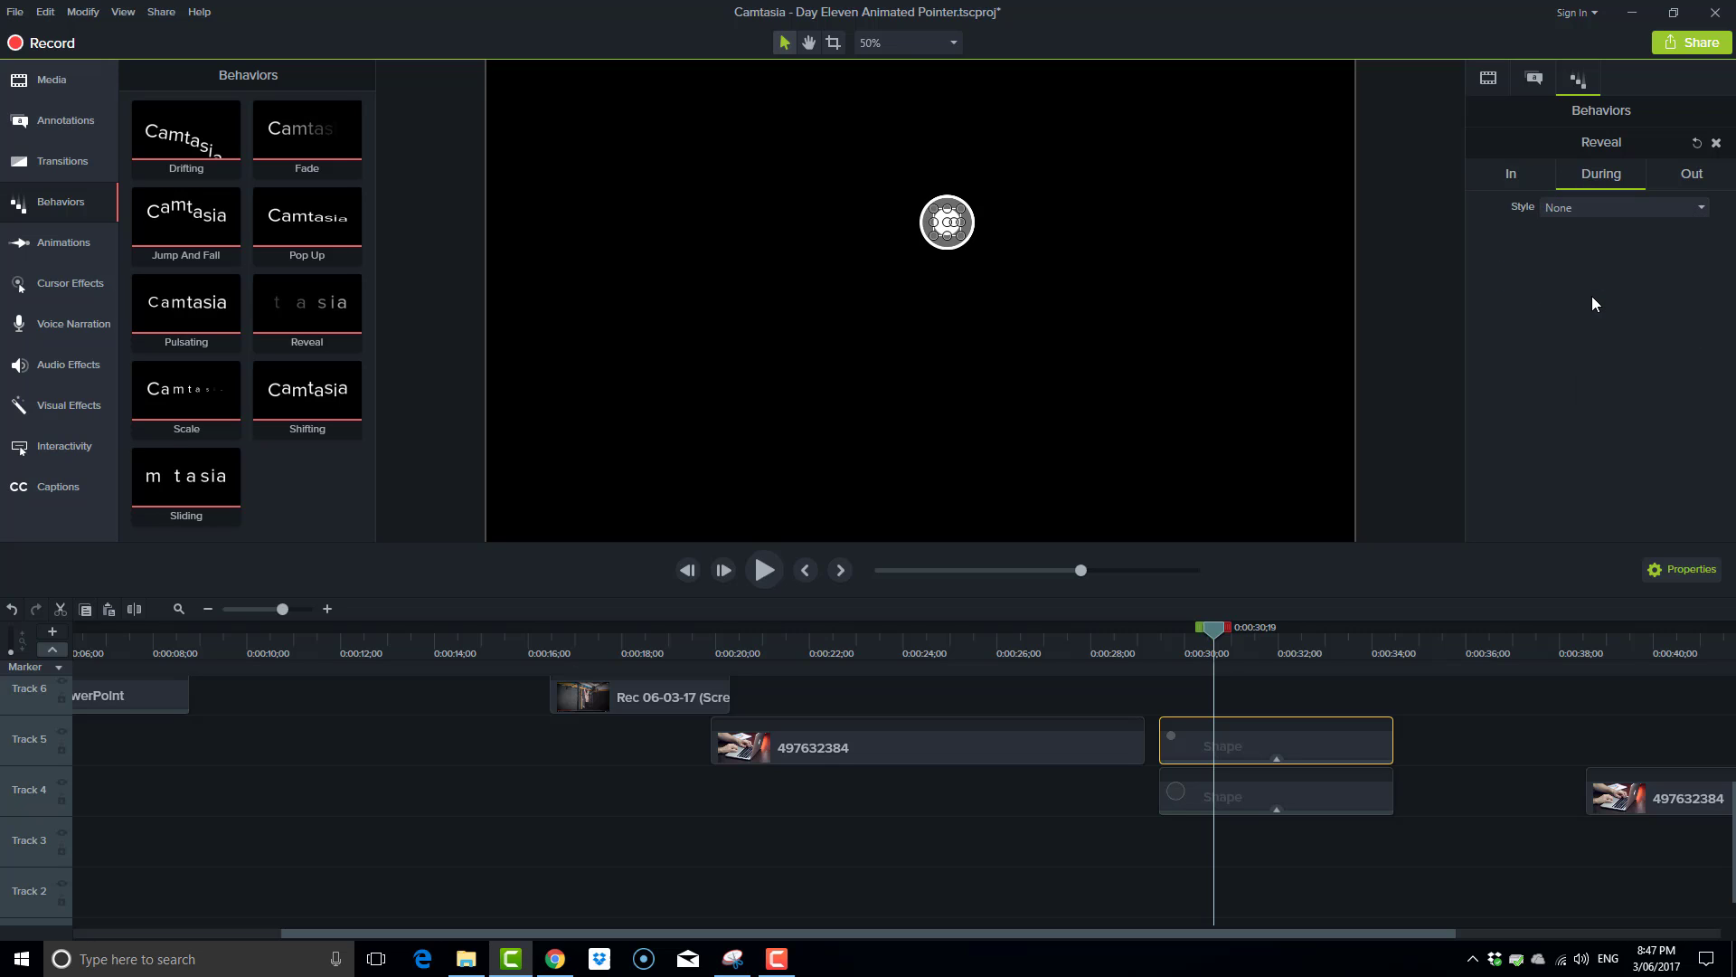
left_click(1682, 176)
left_click(1684, 207)
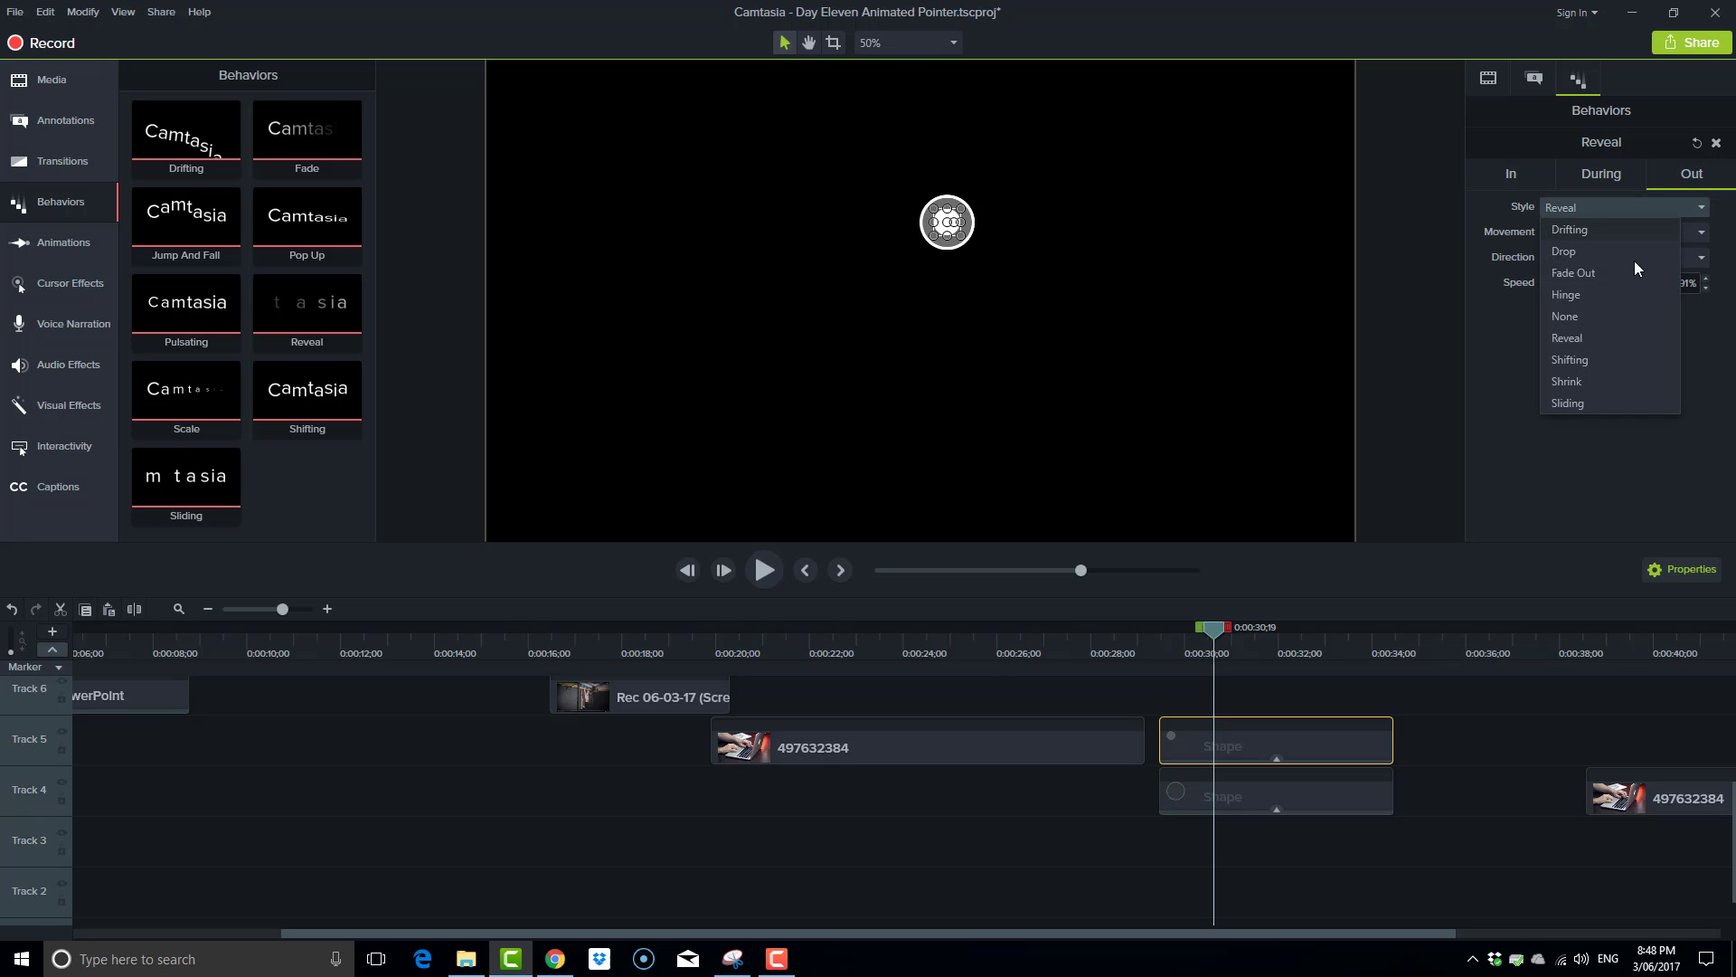
left_click(1602, 378)
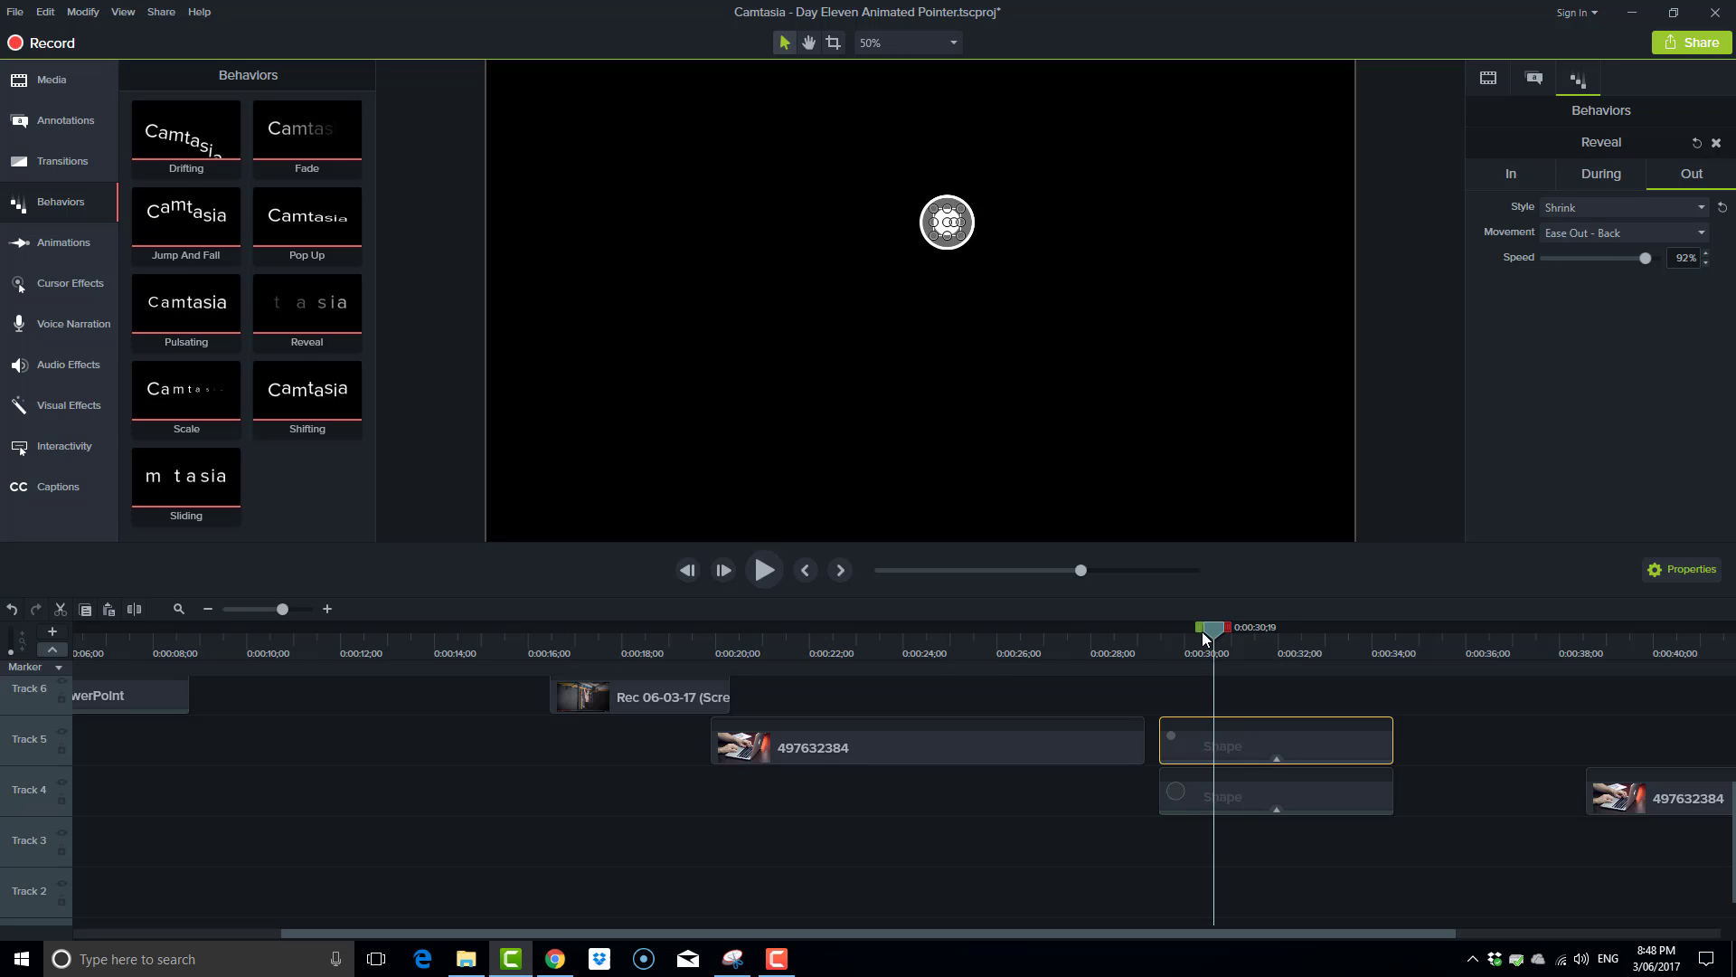
Preview the combined dot and circle animation by moving the playhead from 0:00:29;24 through the two shape clips.
left_click_drag(1213, 635, 1174, 653)
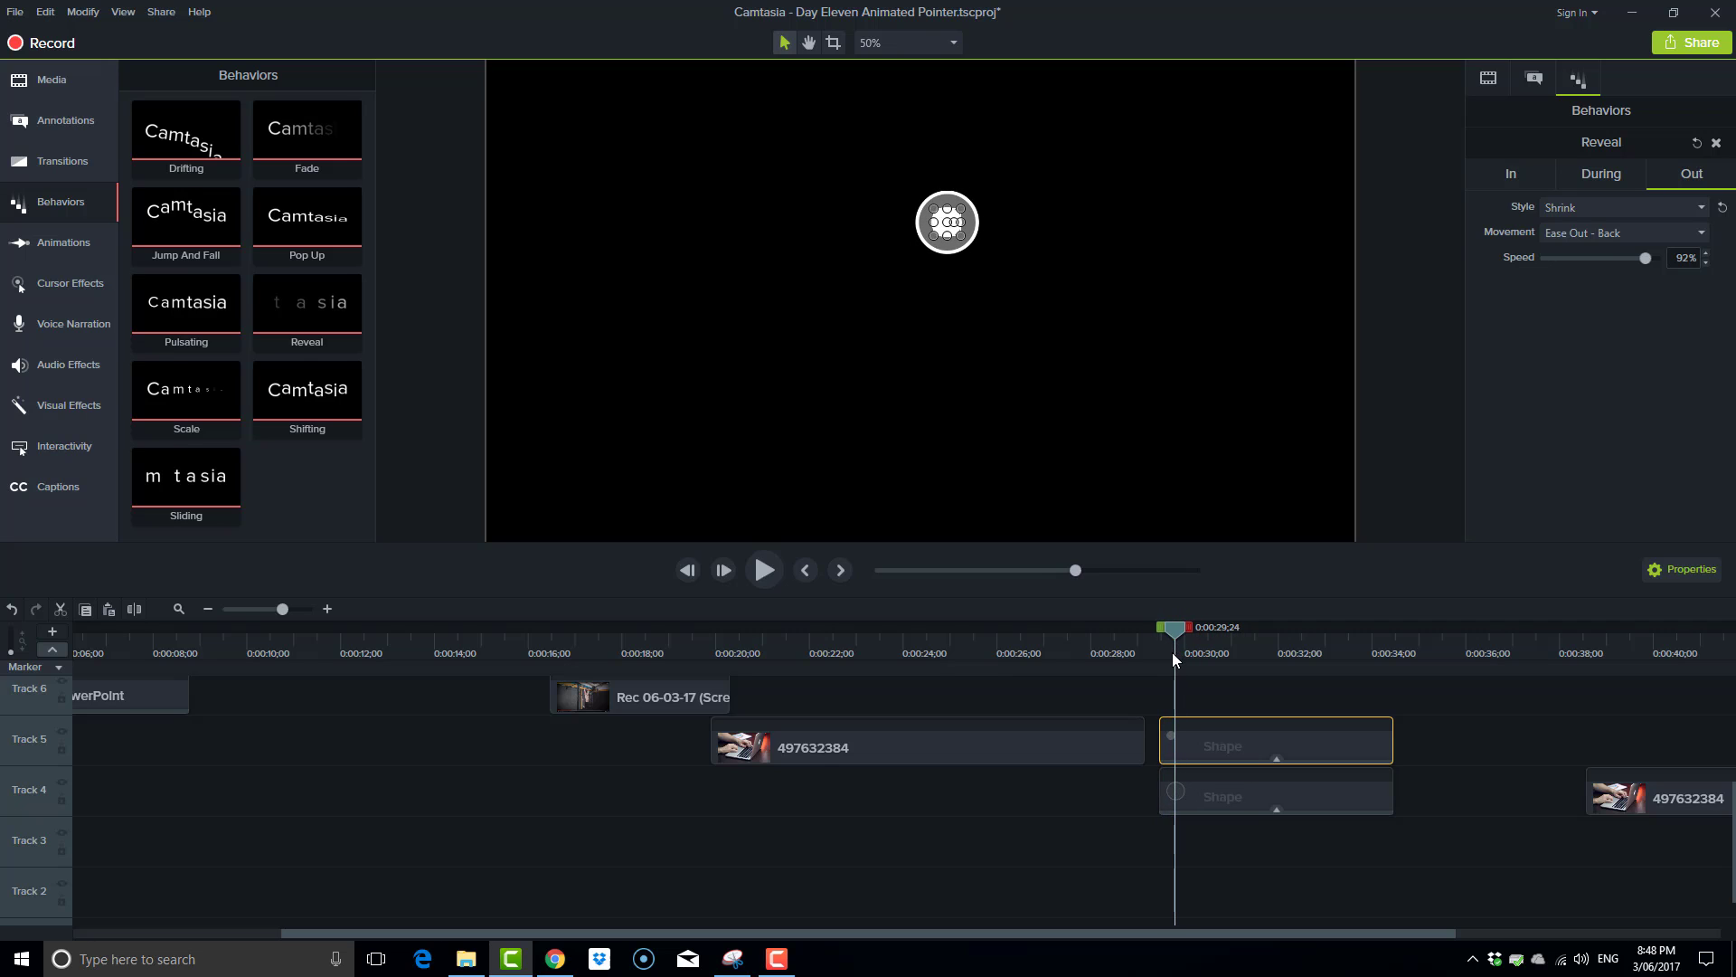
left_click_drag(1169, 755, 1175, 753)
left_click_drag(1173, 629, 1280, 661)
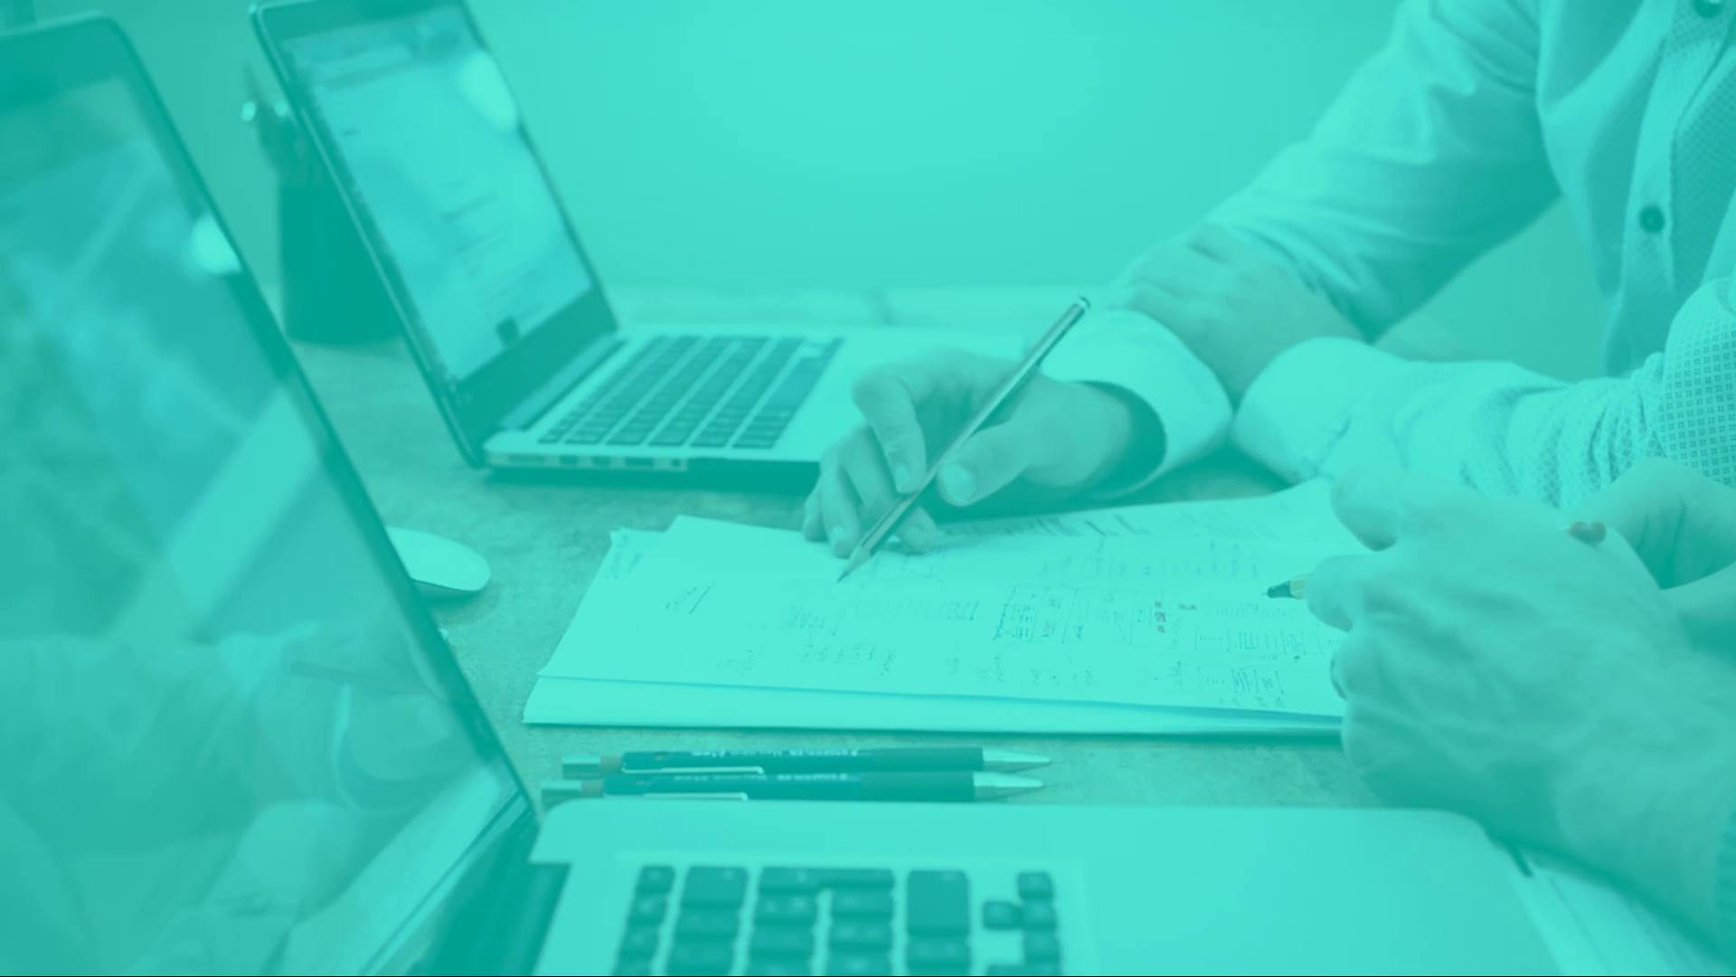